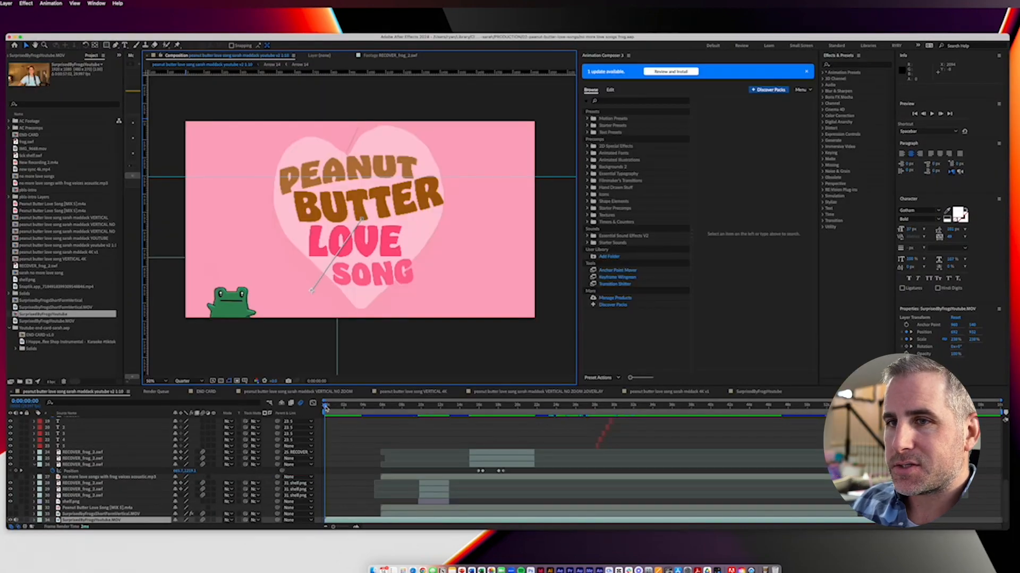
# Step: Preview the opening of the composition from the title card to the singer at about 8 seconds, and return to the first frame
pyautogui.click(325, 407)
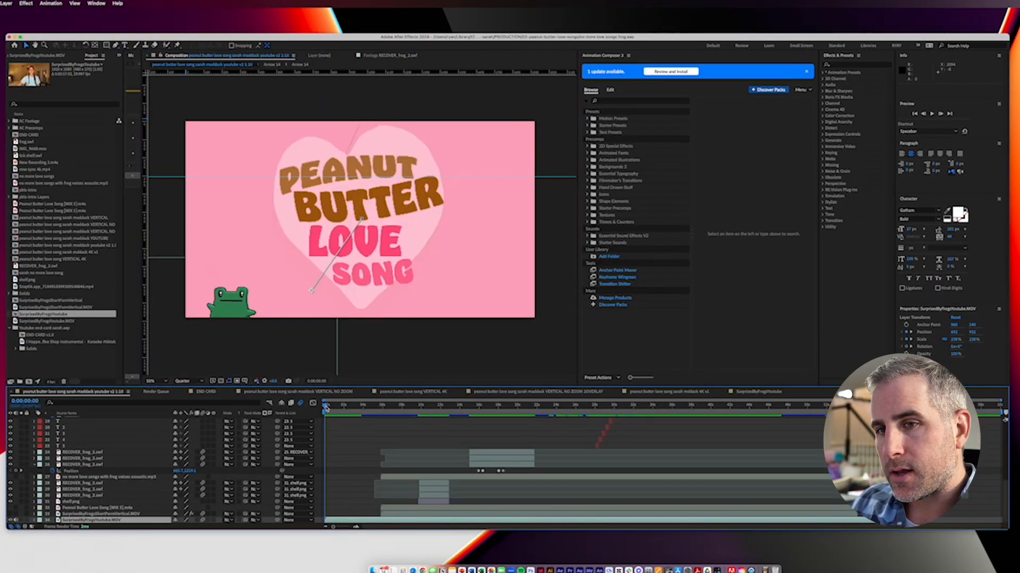
pyautogui.press('space')
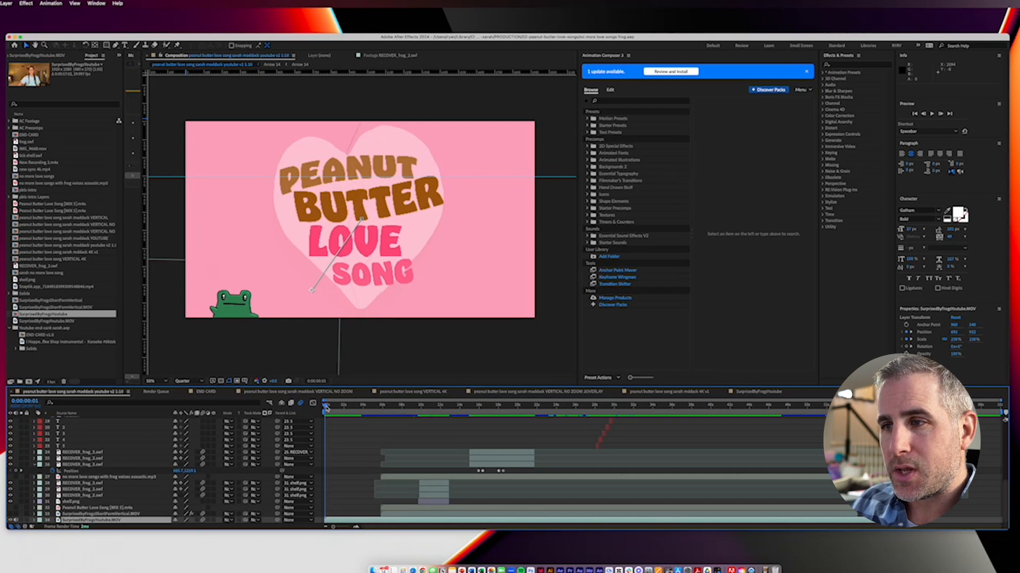
pyautogui.press('space')
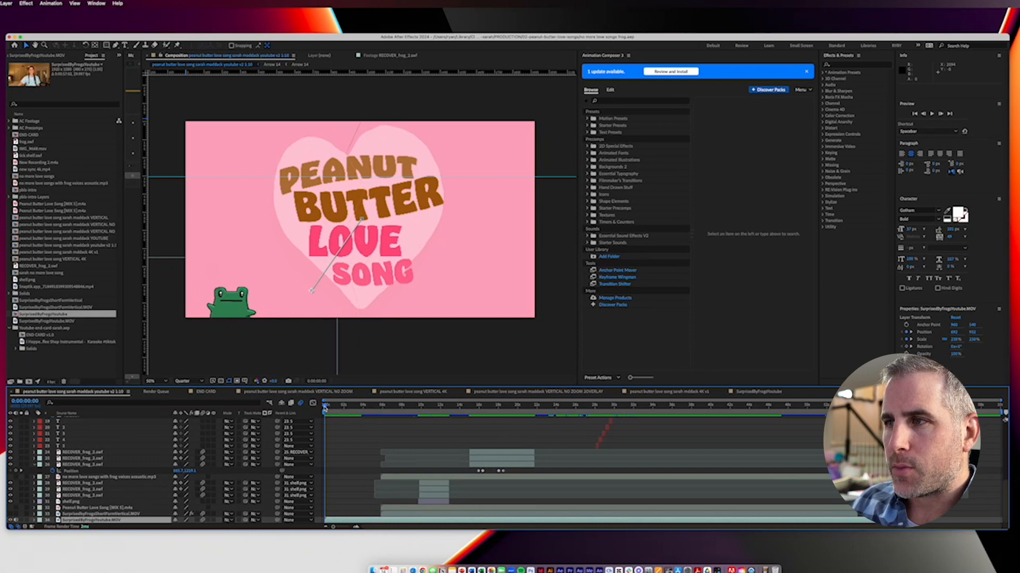
pyautogui.moveTo(326, 408); pyautogui.dragTo(353, 406)
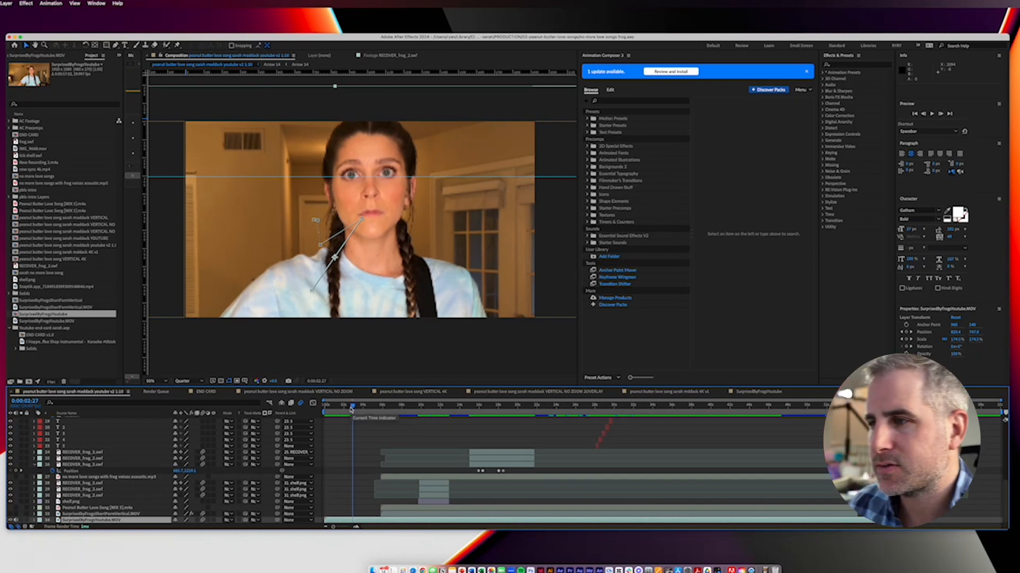
pyautogui.moveTo(350, 408); pyautogui.dragTo(405, 434)
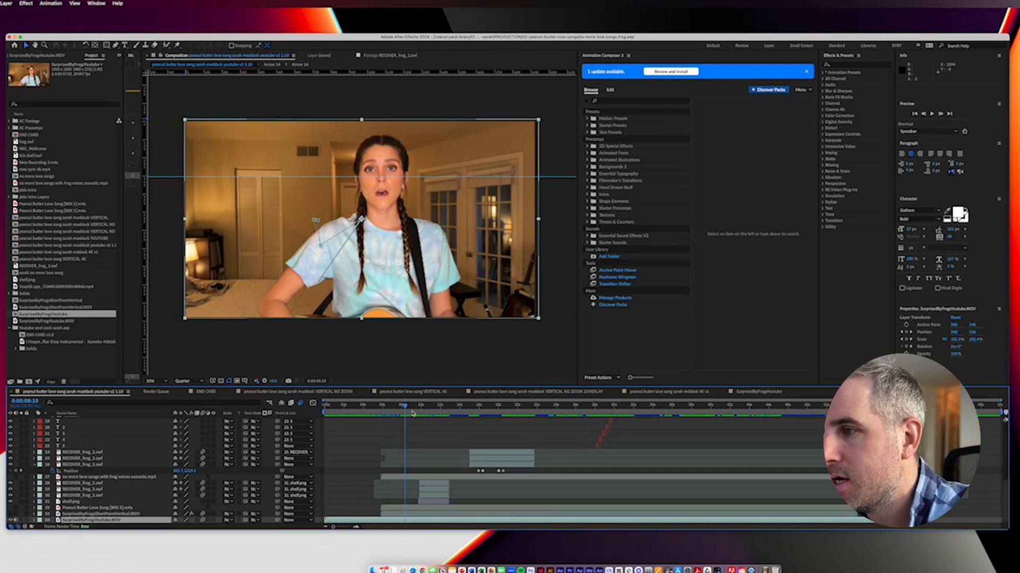
pyautogui.moveTo(403, 409); pyautogui.dragTo(318, 409)
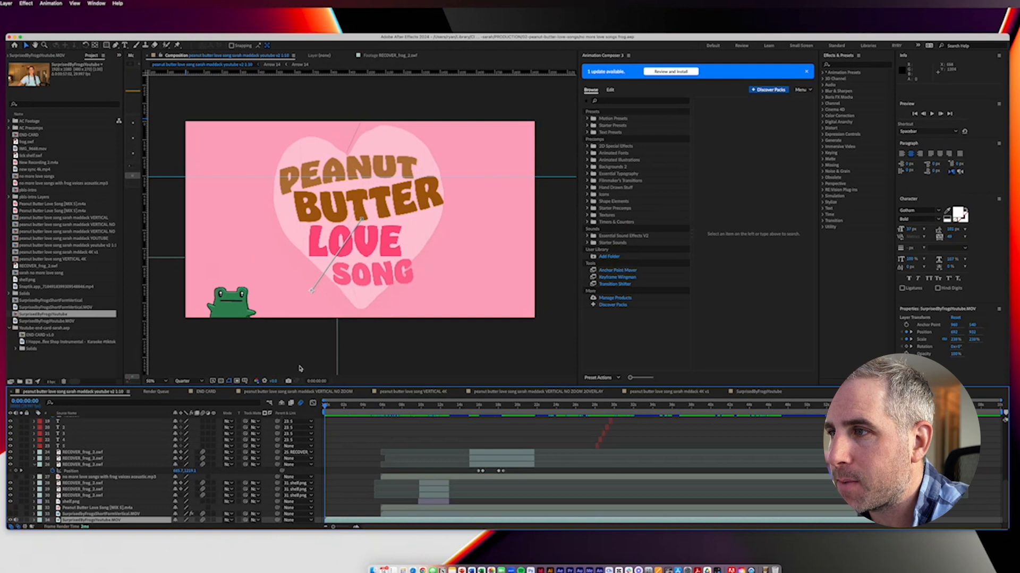
# Step: Try shifting the upper title intro layer sideways to expose the footage beneath, and undo the move
pyautogui.scroll(10, 180, 431)
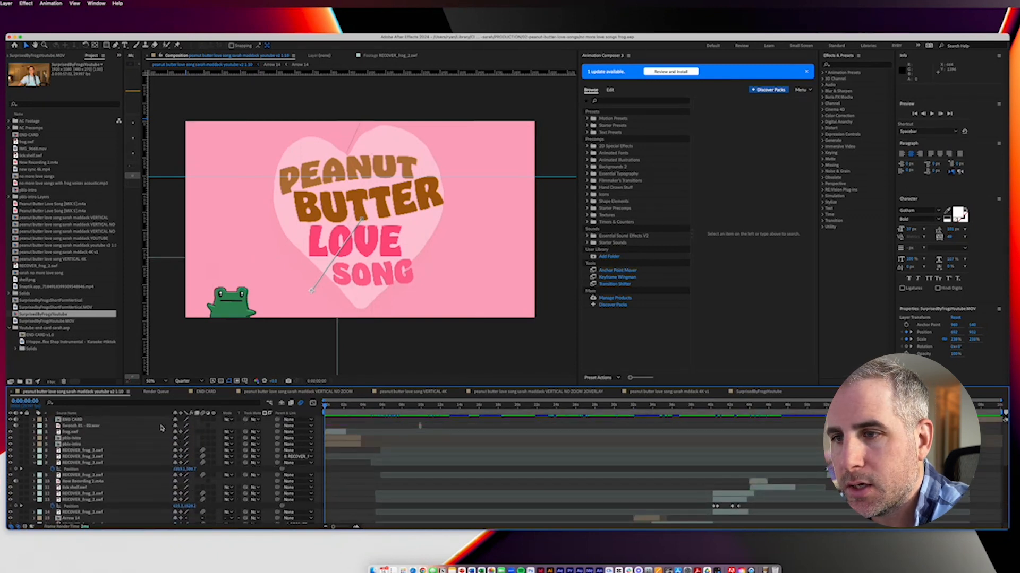
pyautogui.click(93, 439)
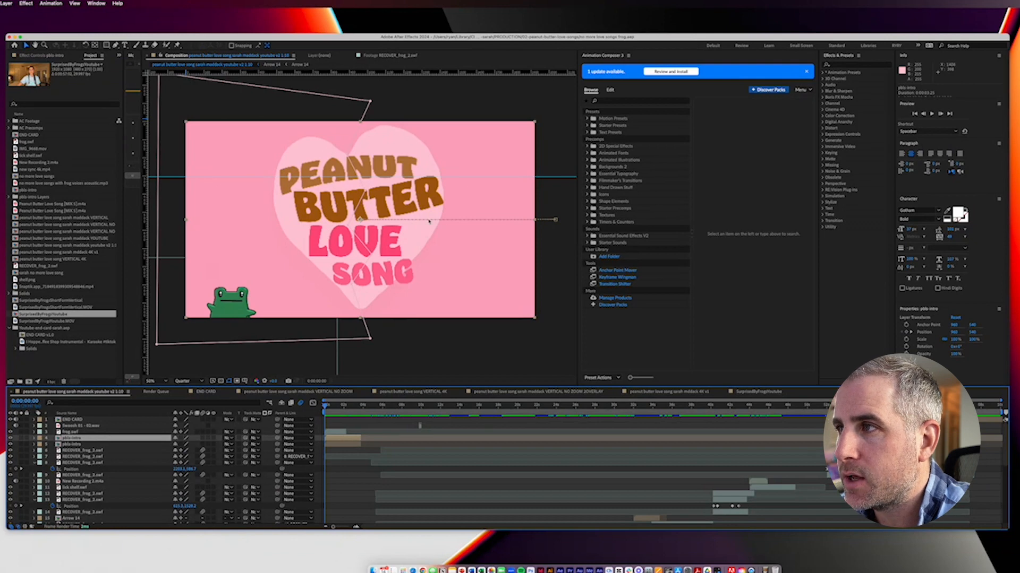
pyautogui.moveTo(292, 262); pyautogui.dragTo(360, 264)
pyautogui.press('super+z')
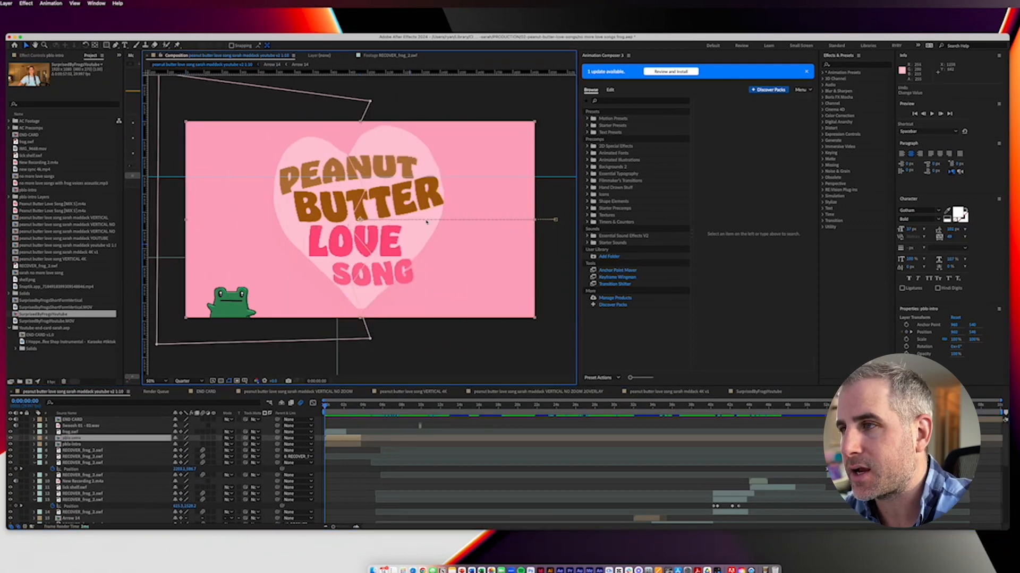
pyautogui.moveTo(398, 203); pyautogui.dragTo(424, 204)
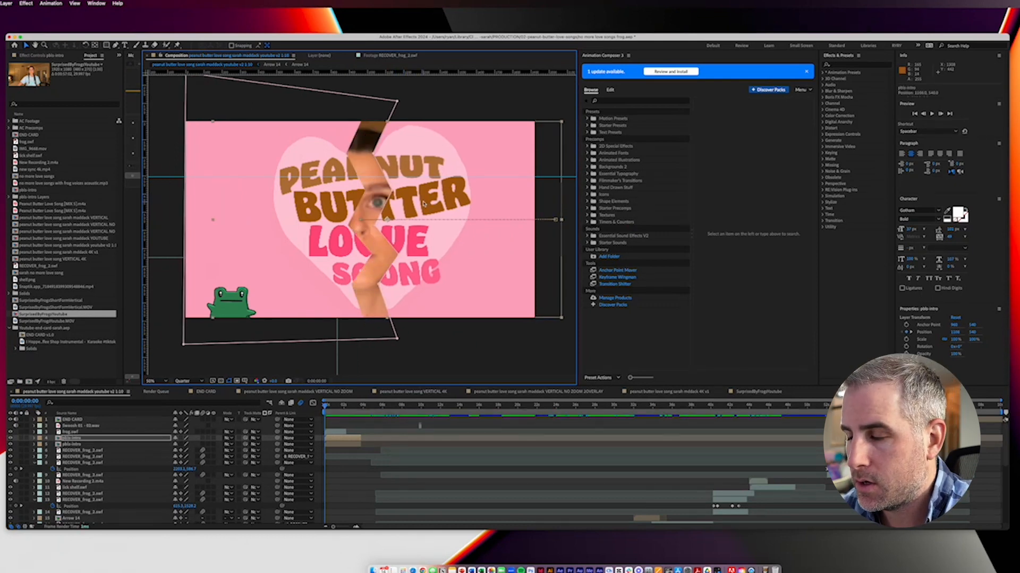
pyautogui.press('super+z')
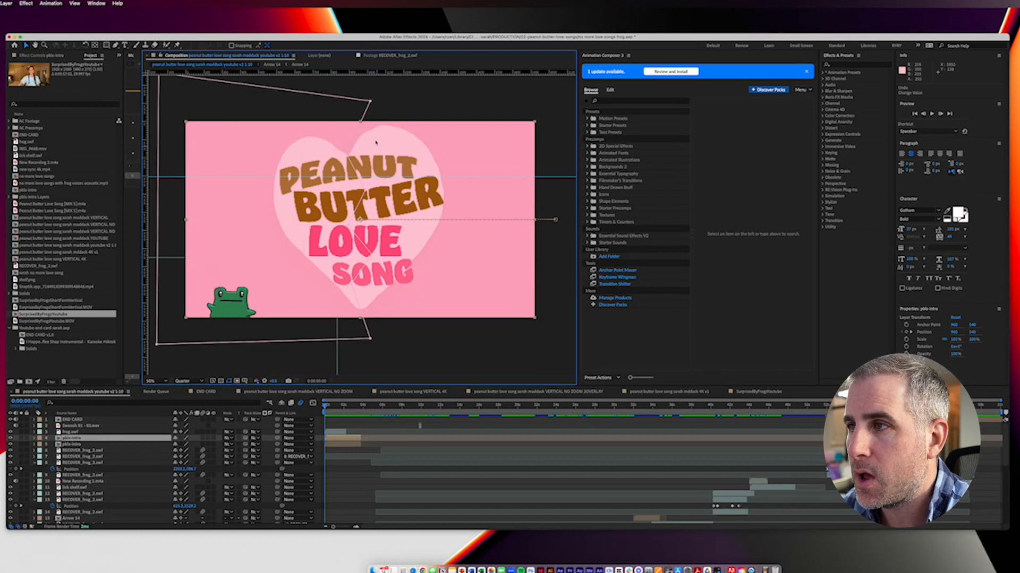
# Step: Inspect the zigzag mask on the upper intro layer and reveal its mask properties in the timeline
pyautogui.click(370, 101)
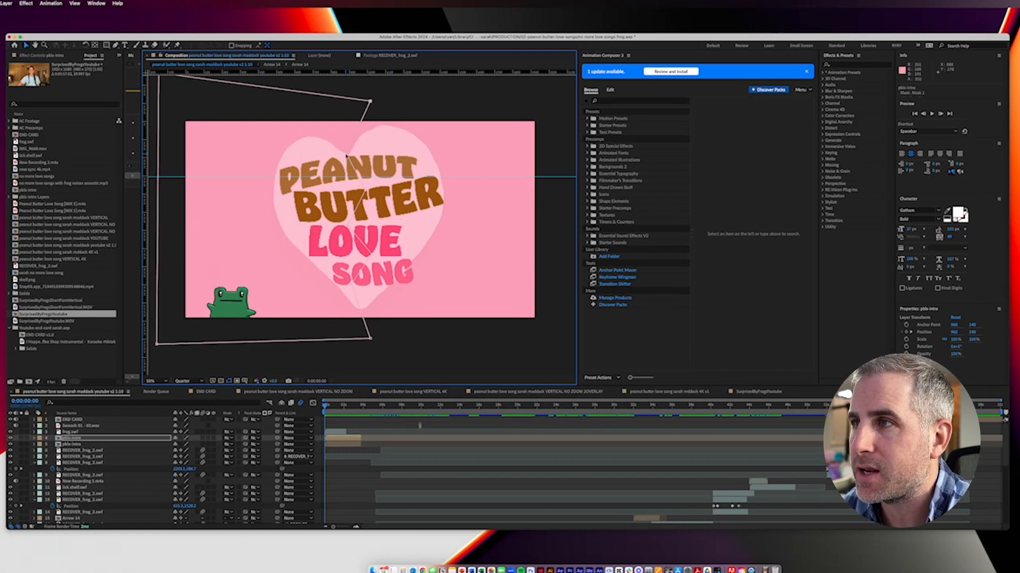
pyautogui.moveTo(307, 154); pyautogui.dragTo(345, 154)
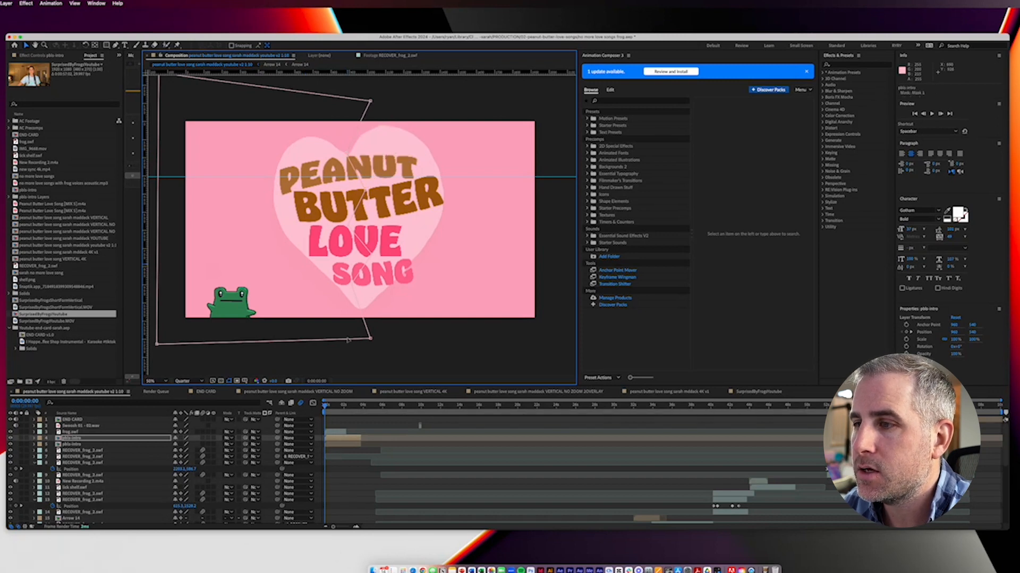
pyautogui.click(329, 440)
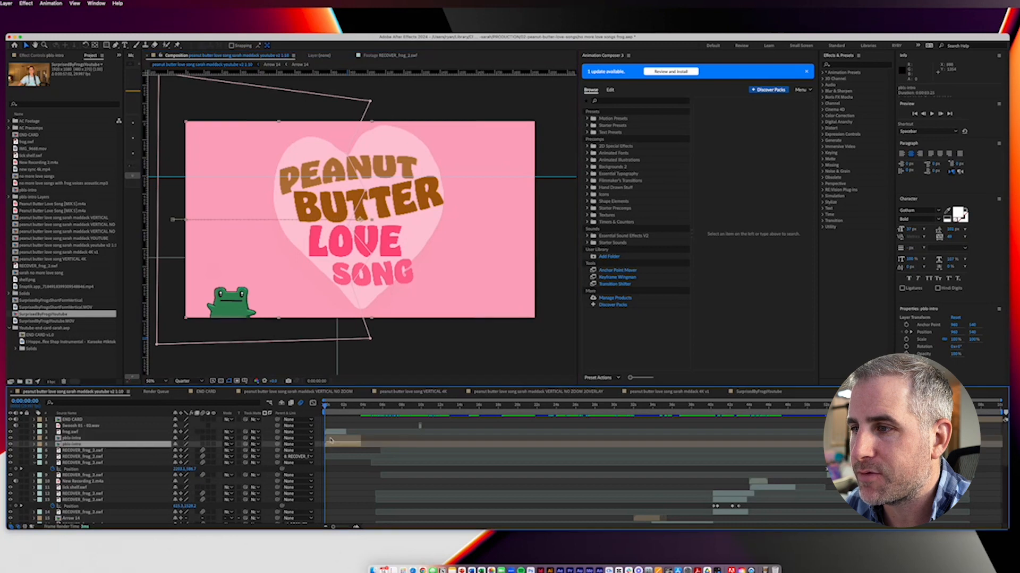
pyautogui.press('m')
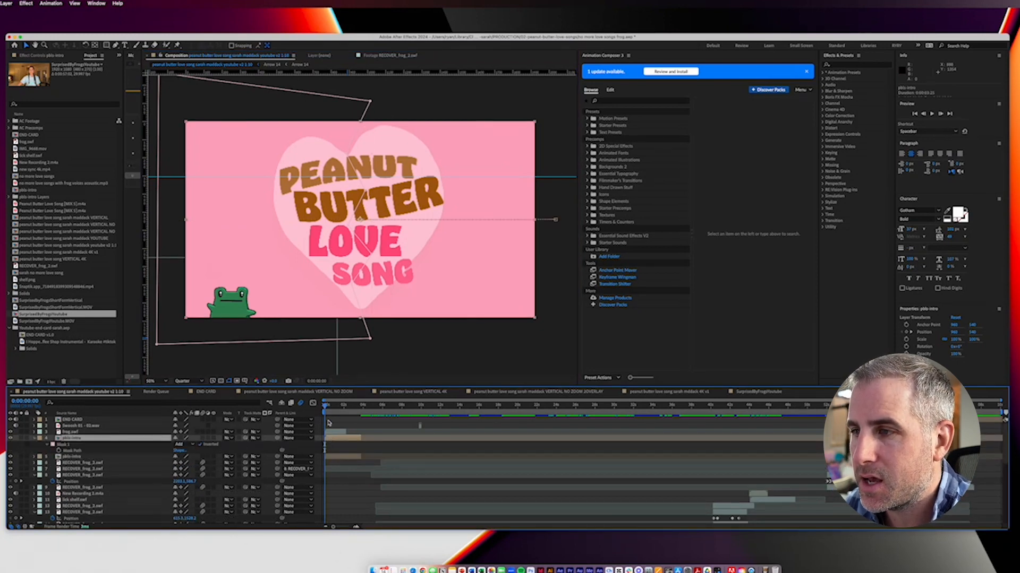
# Step: Reveal the Position keyframes of both intro layers and scrub through the title card's split
pyautogui.keyDown('shift'); pyautogui.click(337, 458); pyautogui.keyUp('shift')
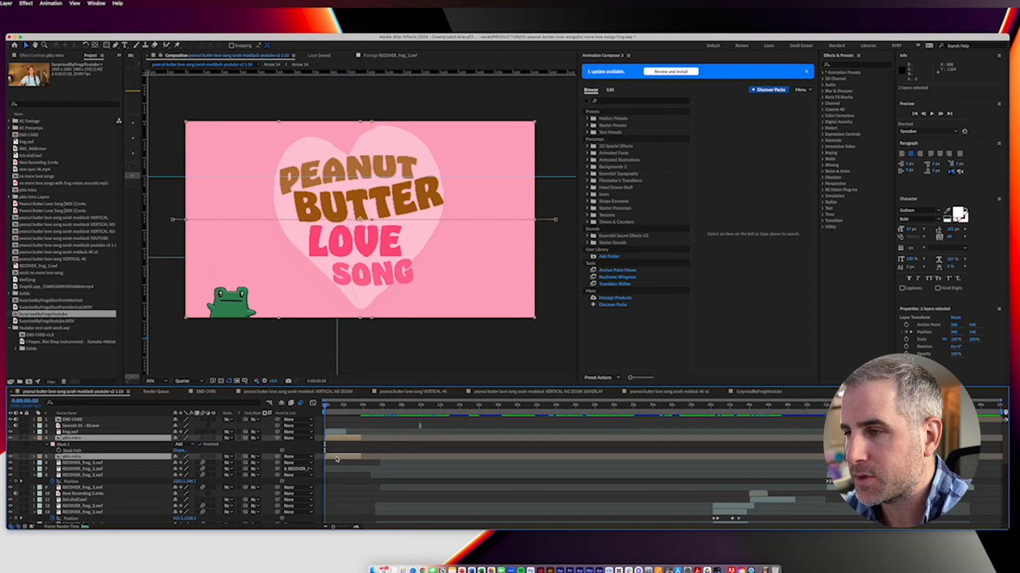
pyautogui.press('p')
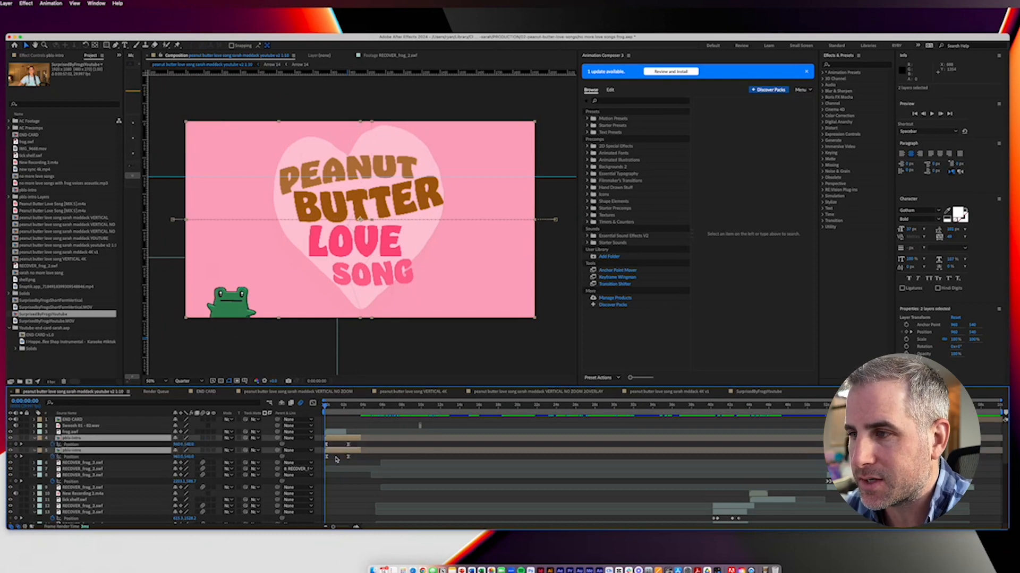
pyautogui.press('space')
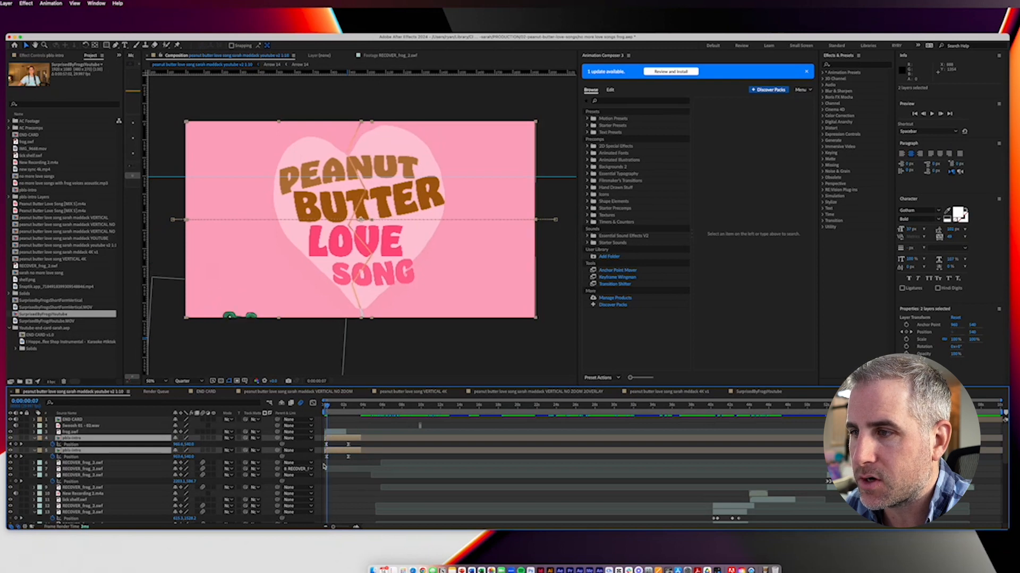
pyautogui.moveTo(326, 409); pyautogui.dragTo(359, 415)
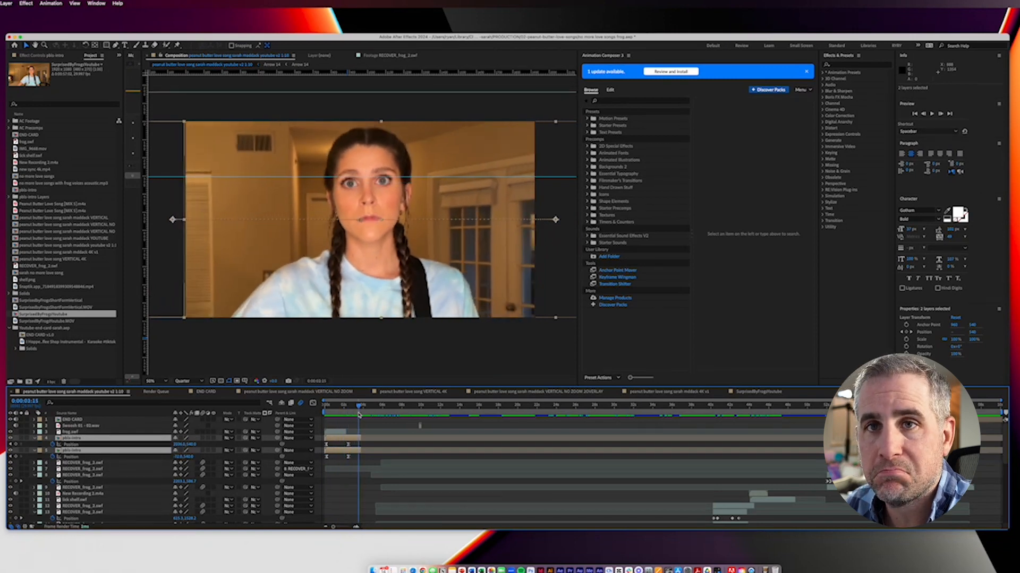
pyautogui.moveTo(359, 416); pyautogui.dragTo(334, 413)
# Step: Reveal the keyframes of the frog.swf layer and scrub through the first second of its animation
pyautogui.click(332, 433)
pyautogui.press('u')
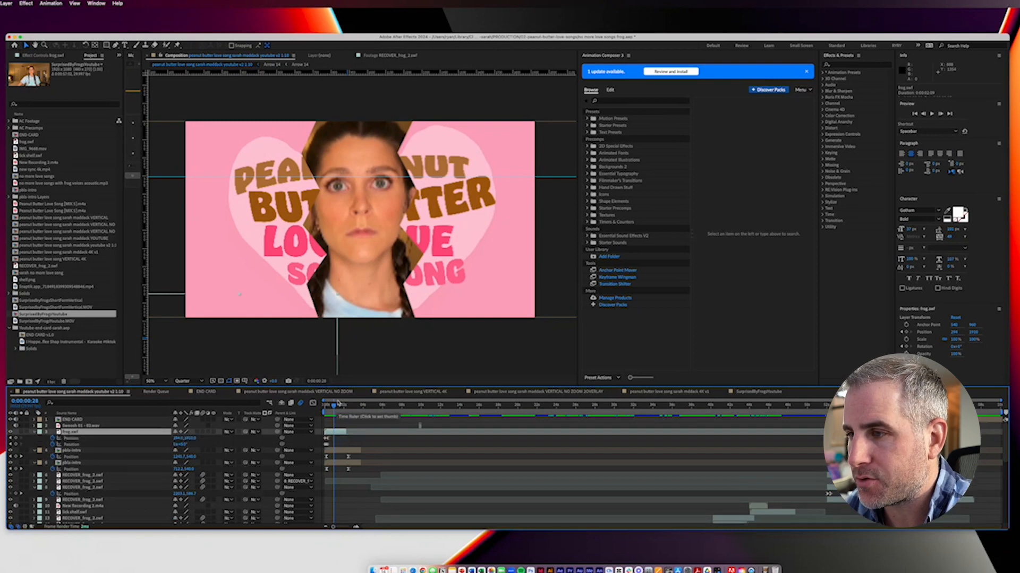
pyautogui.moveTo(334, 409); pyautogui.dragTo(321, 409)
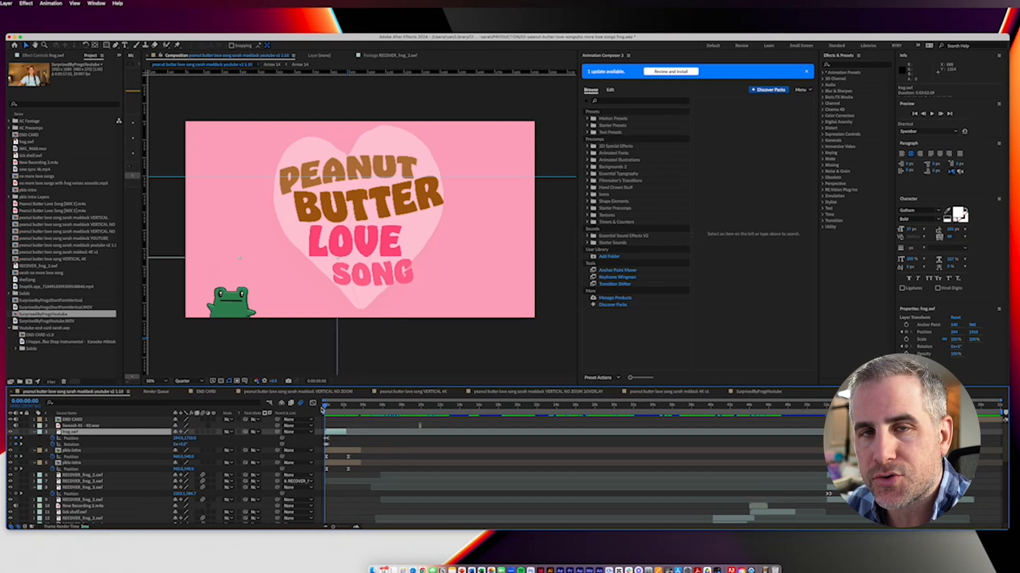
pyautogui.moveTo(322, 410); pyautogui.dragTo(320, 412)
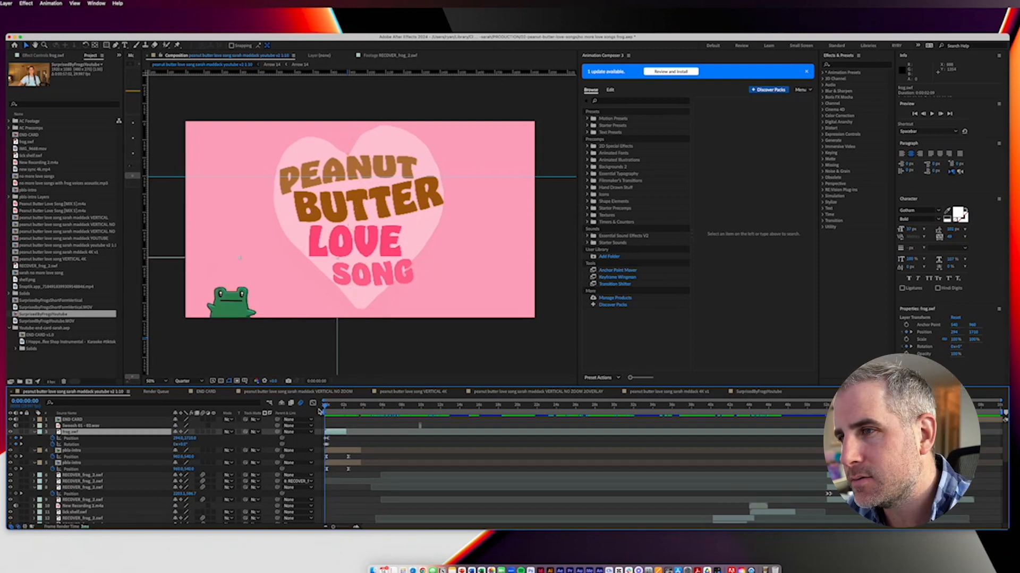
pyautogui.moveTo(332, 407); pyautogui.dragTo(338, 410)
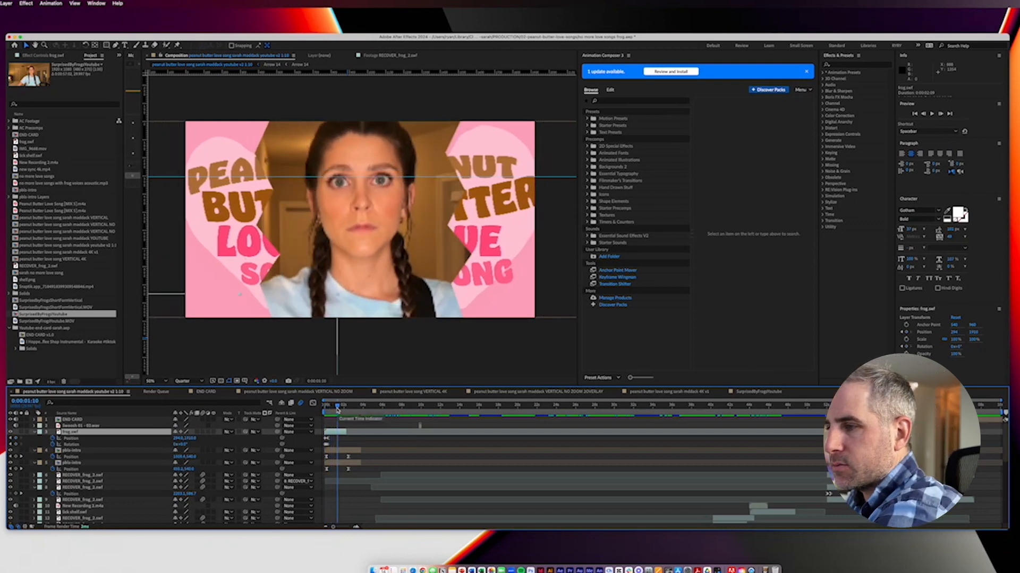
# Step: Play the opening and scrub ahead to the frogs on the shelf at about 11 seconds
pyautogui.press('space')
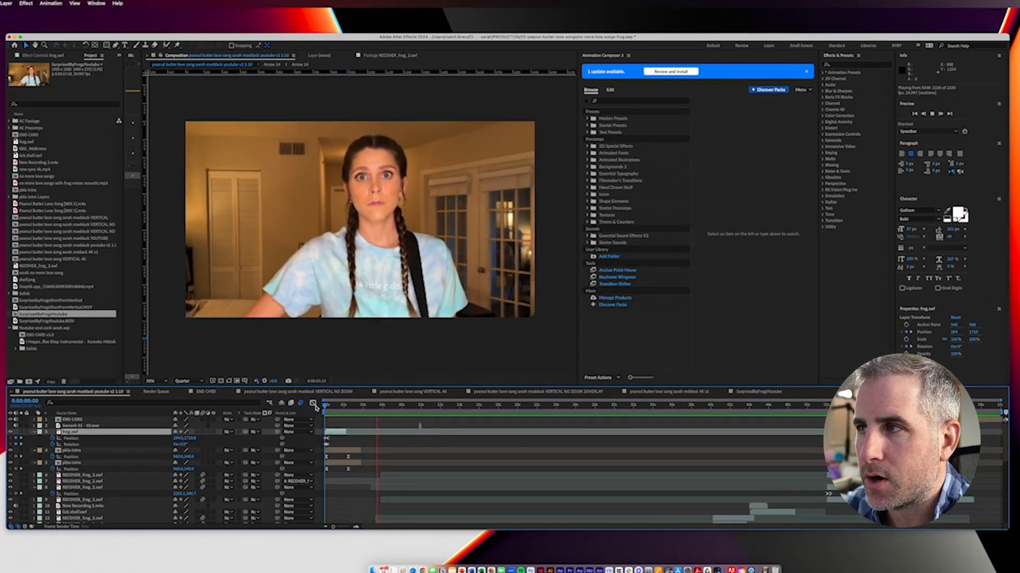
pyautogui.press('space')
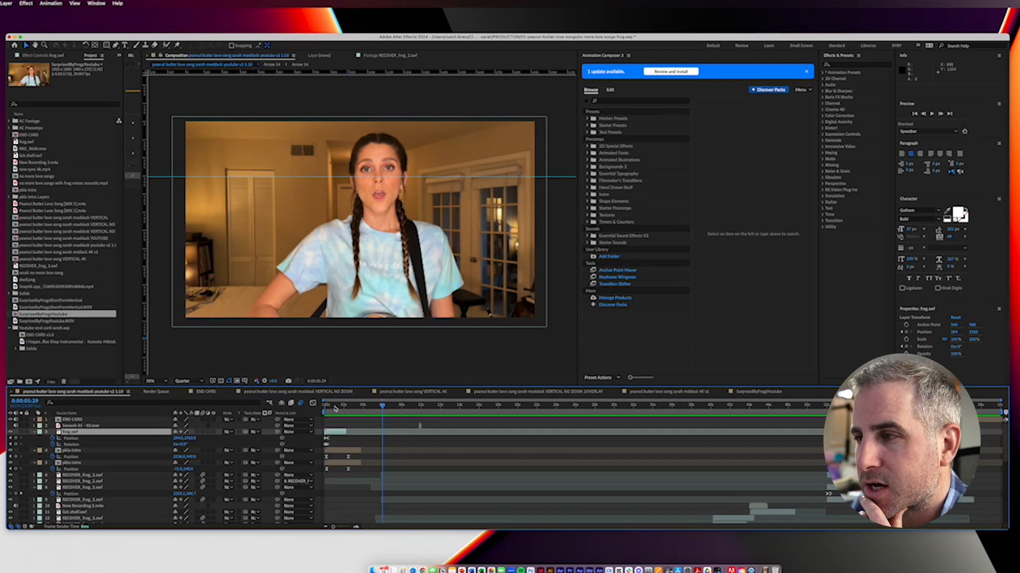
pyautogui.click(368, 407)
pyautogui.moveTo(369, 409); pyautogui.dragTo(390, 409)
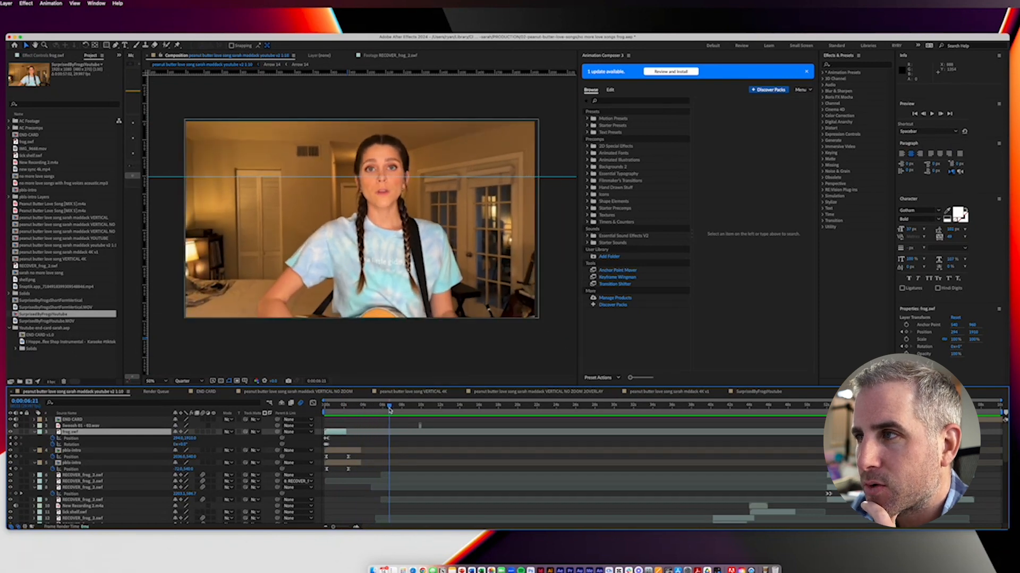
pyautogui.moveTo(390, 410); pyautogui.dragTo(437, 415)
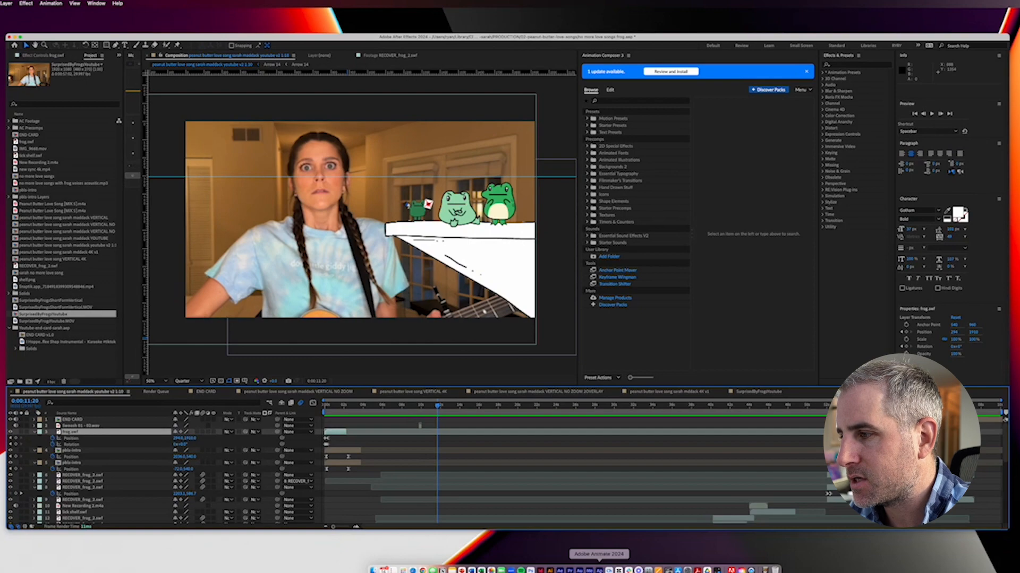
# Step: Switch to Adobe Animate with RECOVER_frog_2.fla, and enlarge and reposition its window to fill most of the screen
pyautogui.click(598, 569)
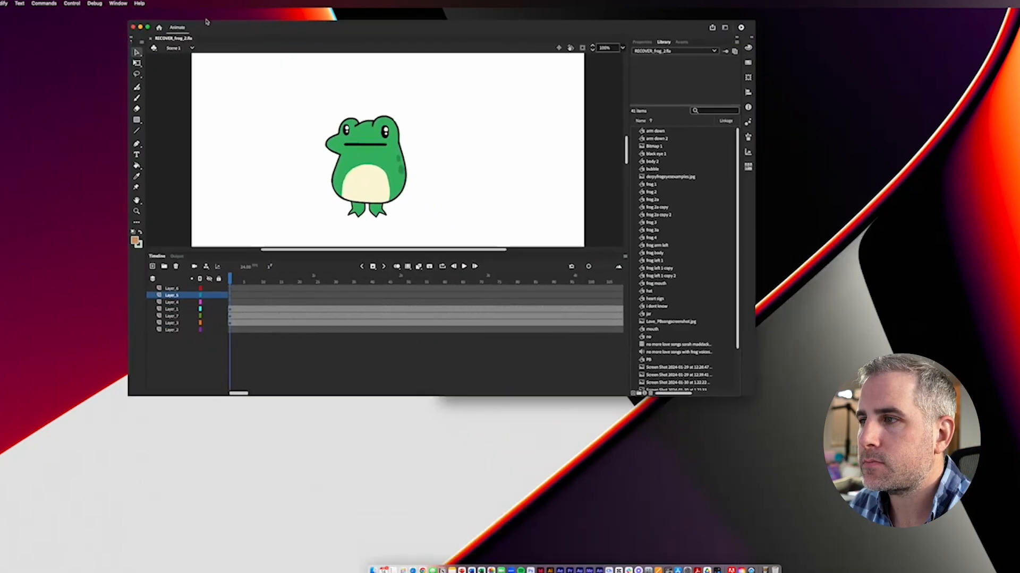
pyautogui.moveTo(207, 21); pyautogui.dragTo(186, 12)
pyautogui.moveTo(733, 385); pyautogui.dragTo(1019, 504)
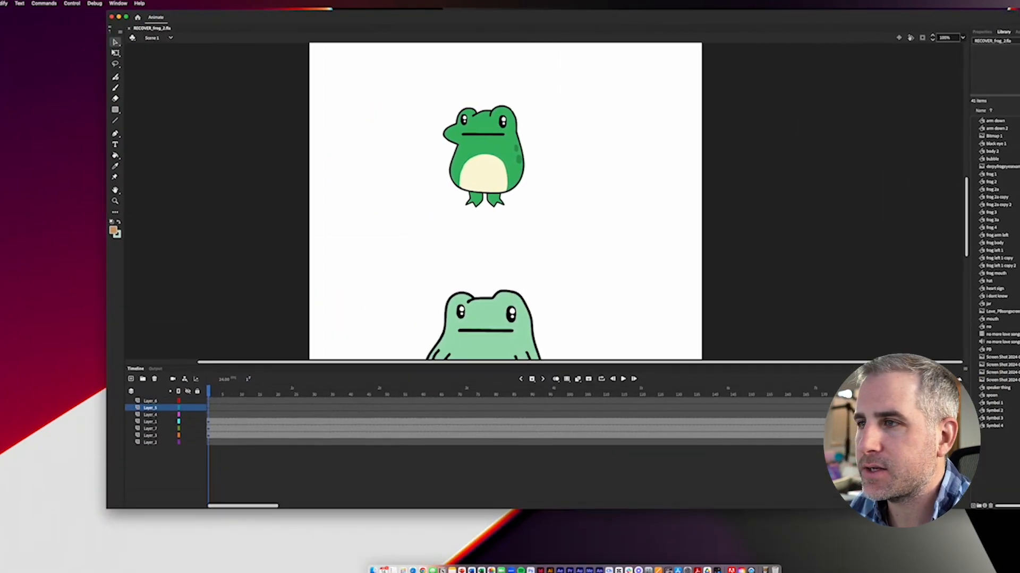
pyautogui.moveTo(195, 19); pyautogui.dragTo(121, 24)
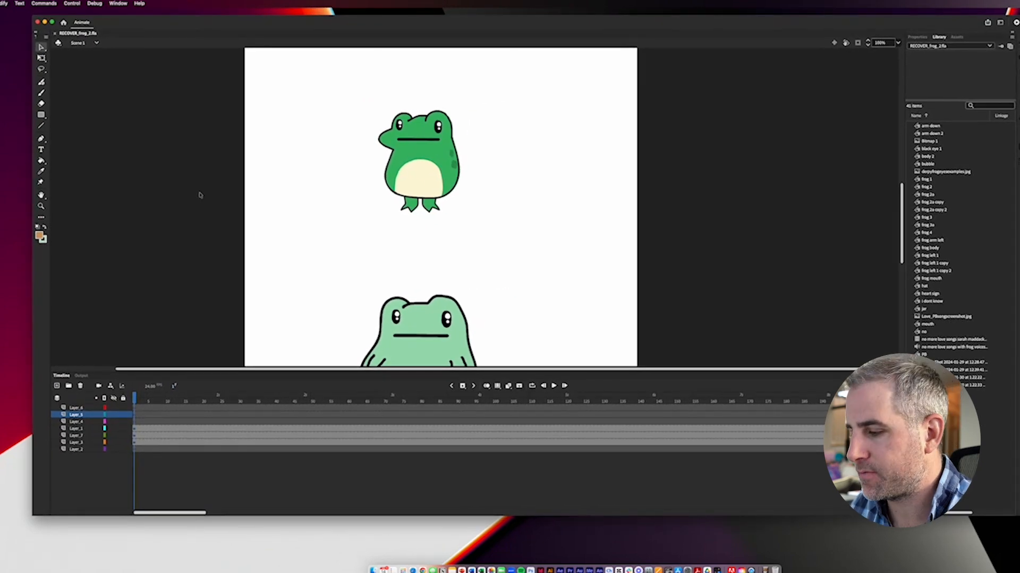
# Step: Bring all three frogs into view at 50% zoom and shrink the timeline to enlarge the stage area
pyautogui.press('super+minus')
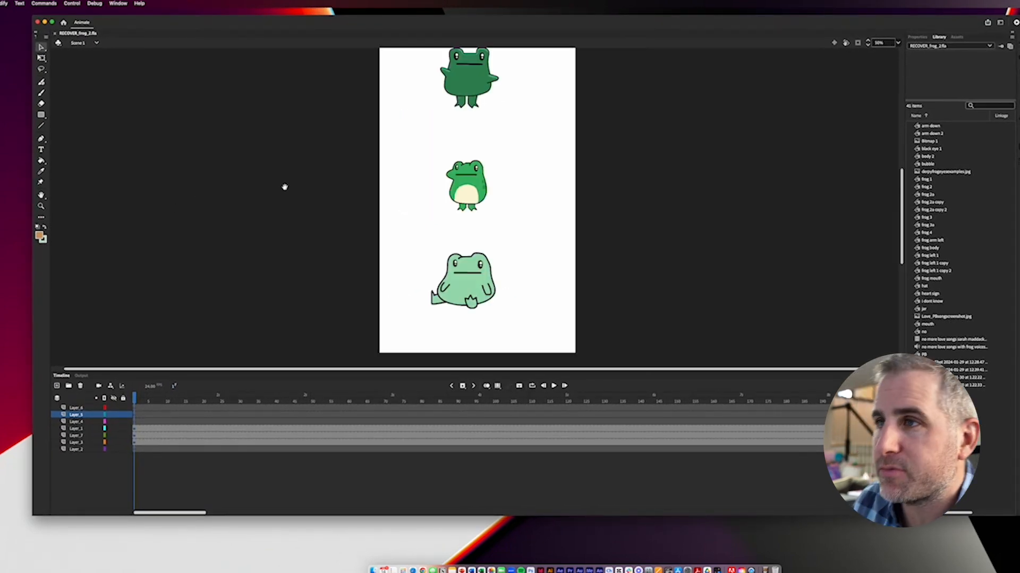
pyautogui.moveTo(279, 188); pyautogui.dragTo(258, 216)
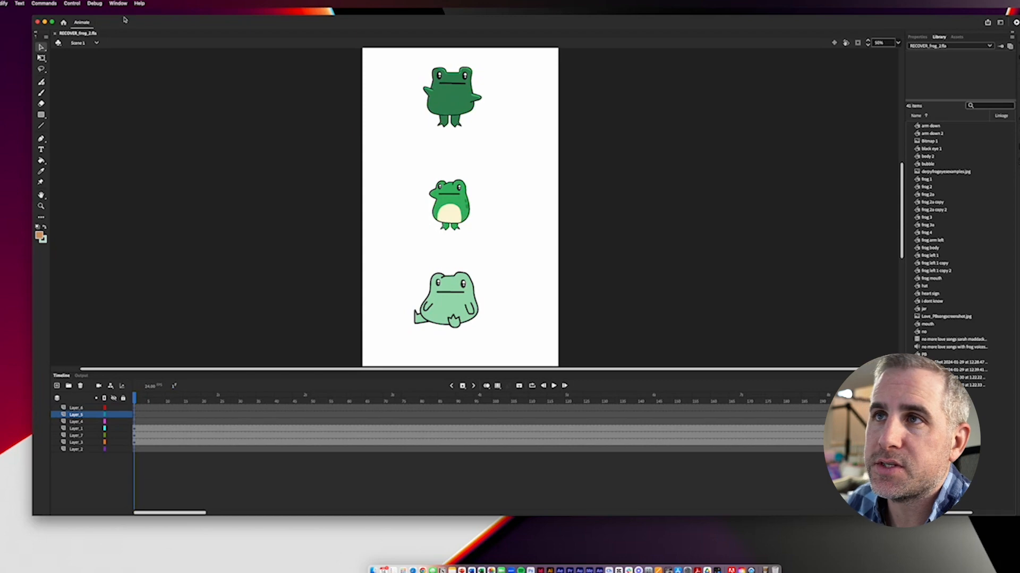
pyautogui.moveTo(125, 21); pyautogui.dragTo(111, 24)
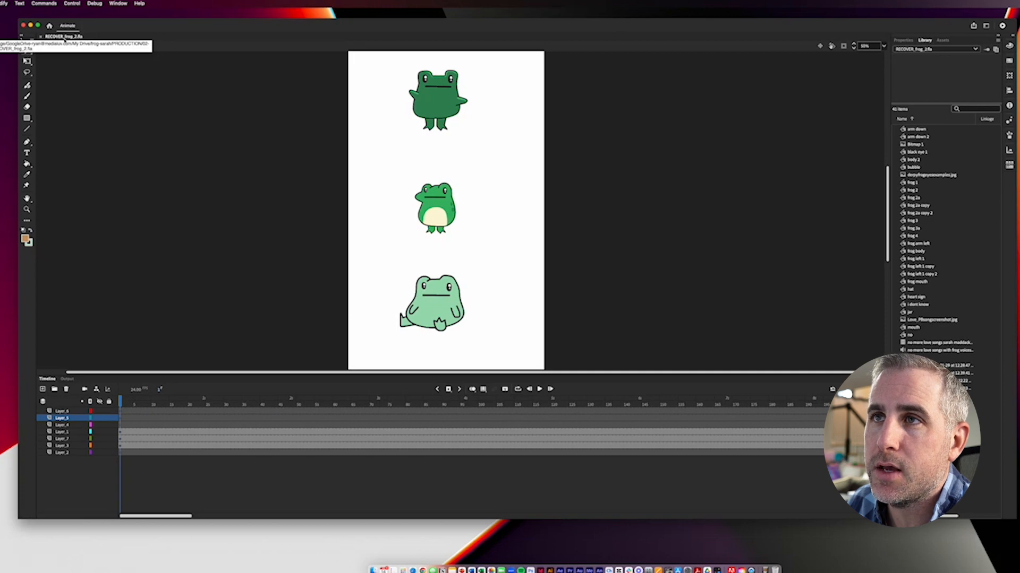
pyautogui.moveTo(114, 27); pyautogui.dragTo(110, 31)
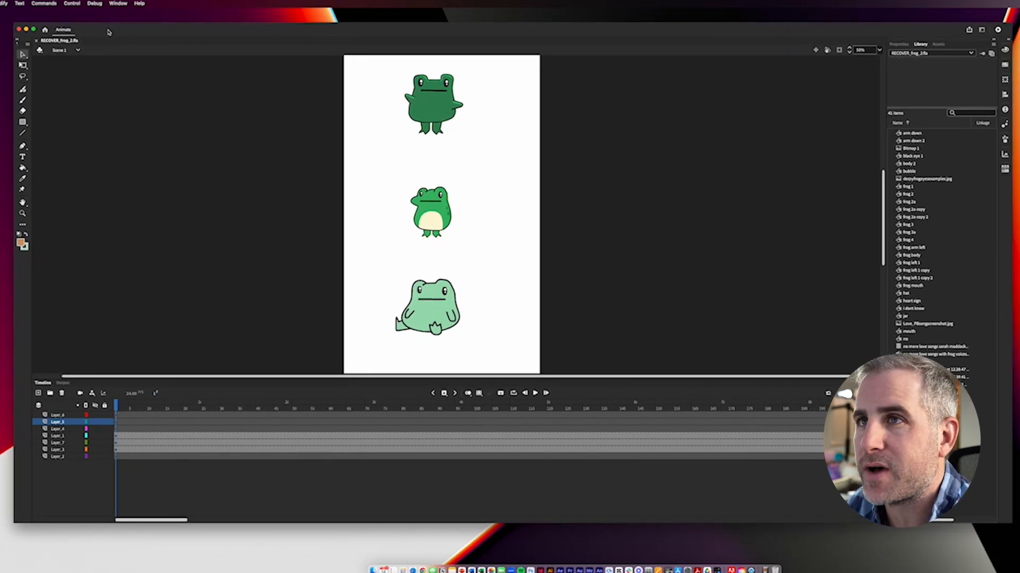
pyautogui.moveTo(218, 376); pyautogui.dragTo(213, 404)
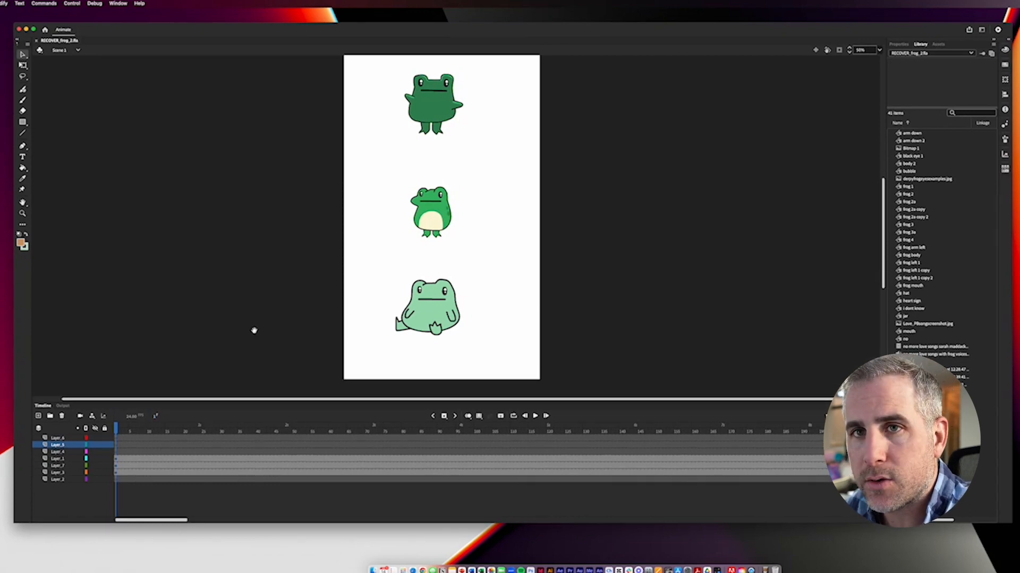
# Step: Scrub the main timeline forward from the first frame to preview the animation of all three frogs
pyautogui.moveTo(335, 255); pyautogui.dragTo(327, 270)
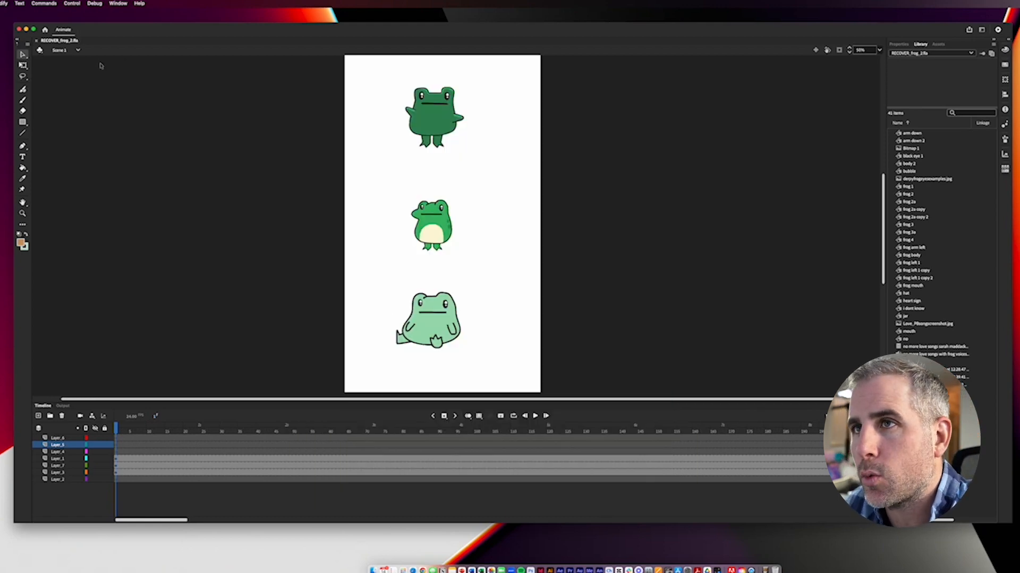
pyautogui.click(57, 438)
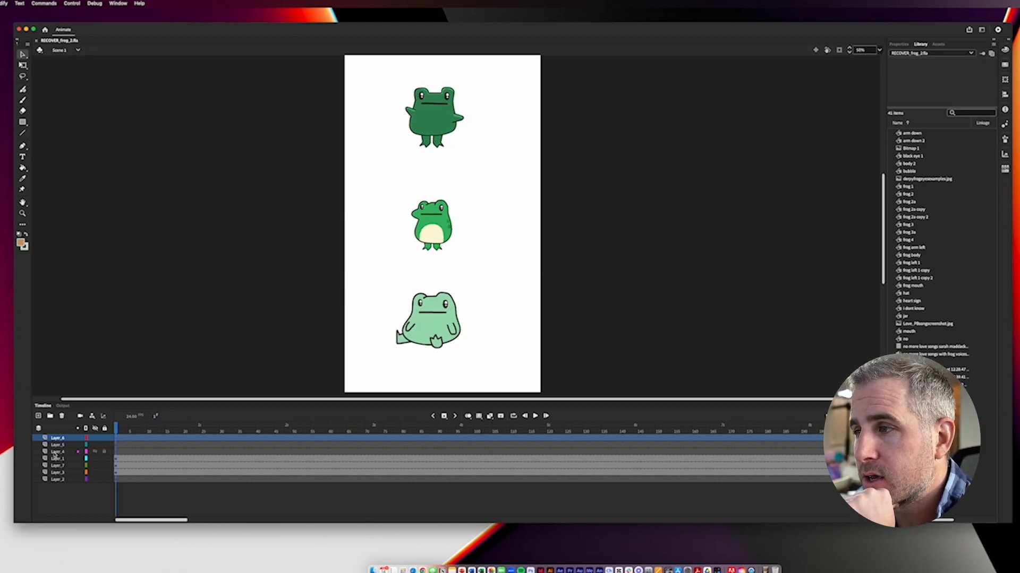
pyautogui.click(436, 316)
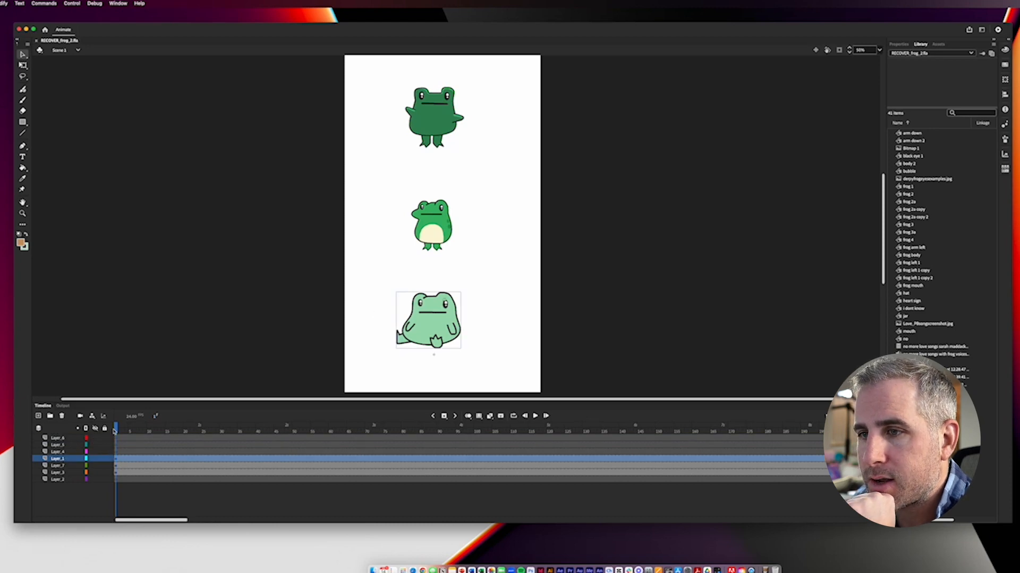
pyautogui.moveTo(116, 431); pyautogui.dragTo(468, 432)
pyautogui.moveTo(547, 457); pyautogui.dragTo(567, 466)
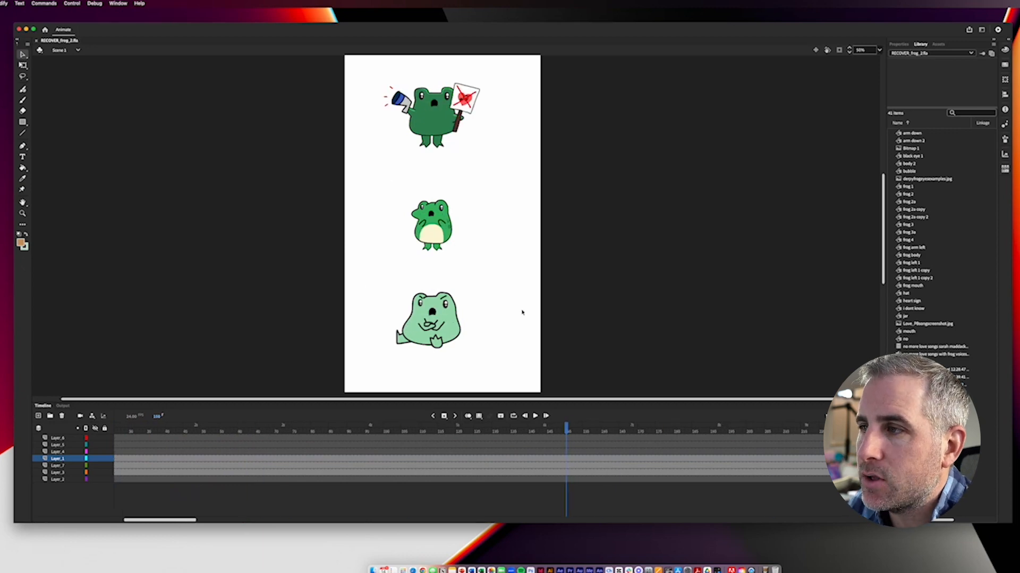
# Step: Select each frog in turn to check its separate symbol and layer, undoing a trial move of the bottom frog
pyautogui.click(441, 233)
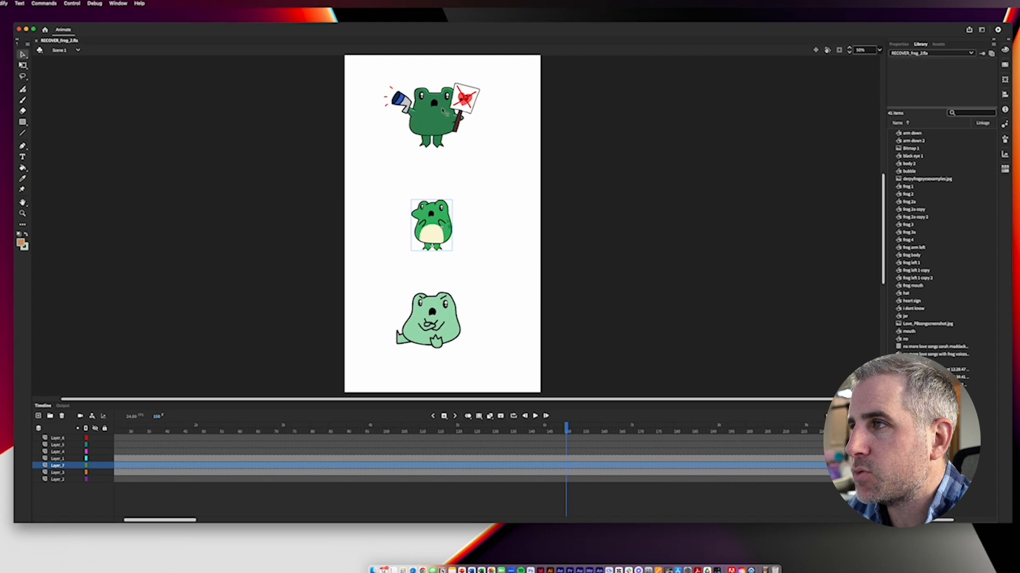
pyautogui.click(443, 112)
pyautogui.moveTo(442, 325); pyautogui.dragTo(420, 326)
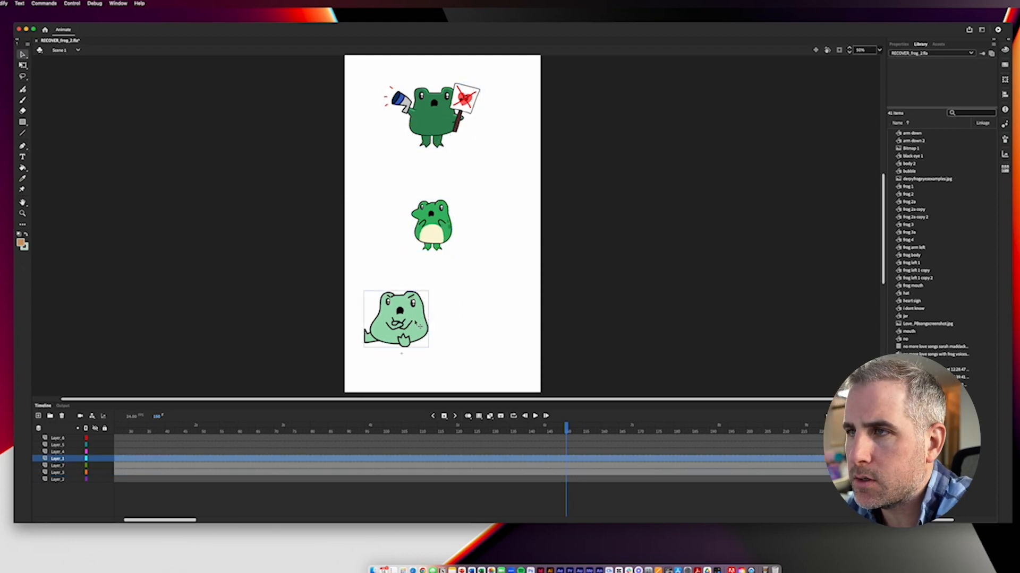
pyautogui.press('super+z')
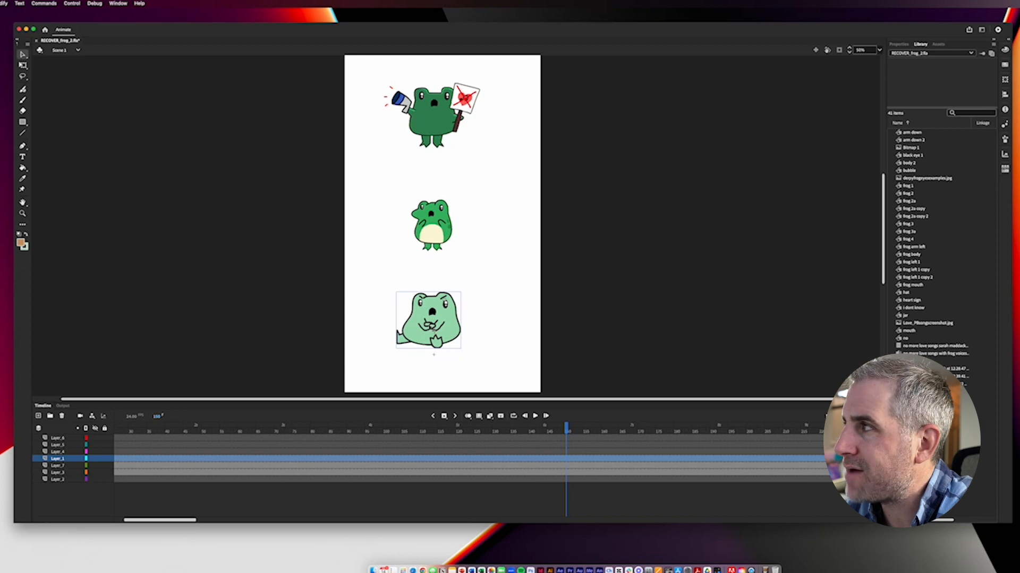
pyautogui.click(434, 225)
pyautogui.click(440, 119)
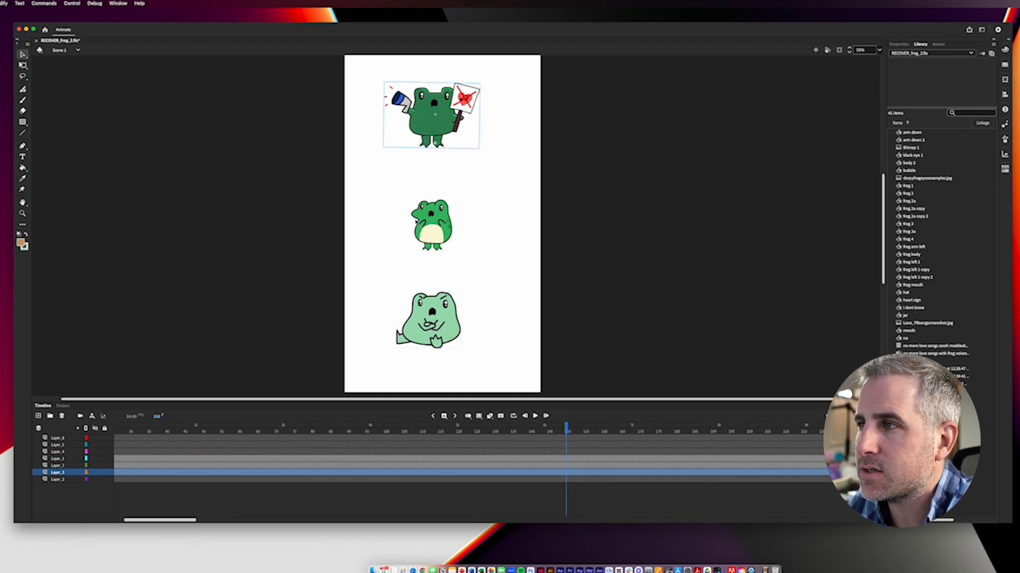
pyautogui.click(422, 225)
pyautogui.click(446, 329)
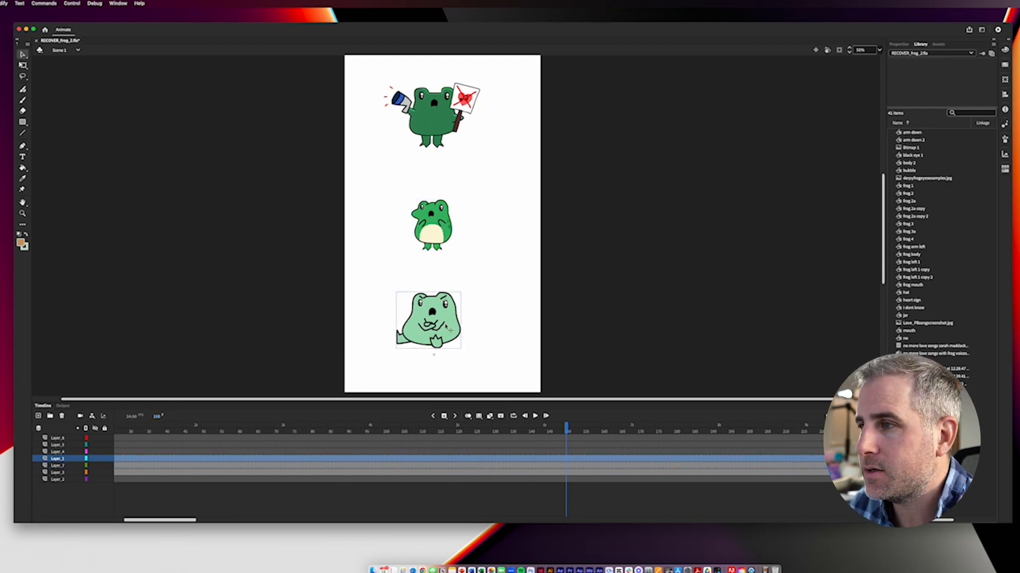
# Step: Scrub through the nested timeline of the bottom frog's symbol and return to Scene 1
pyautogui.doubleClick(446, 328)
pyautogui.moveTo(253, 431); pyautogui.dragTo(505, 463)
pyautogui.doubleClick(218, 282)
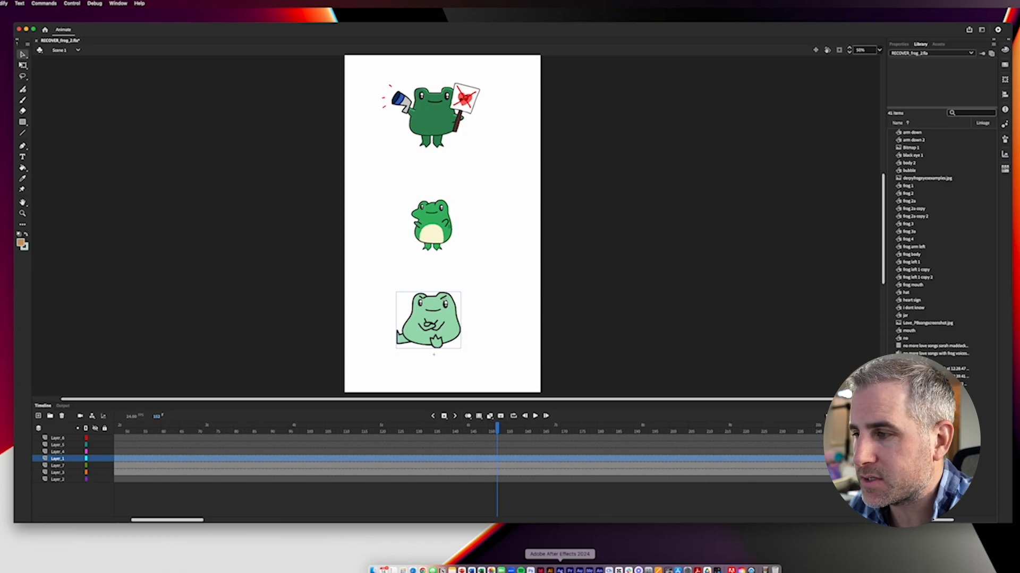
# Step: Switch to After Effects, scrub to 0:00:11:11 and set the composition preview resolution to Full
pyautogui.click(559, 570)
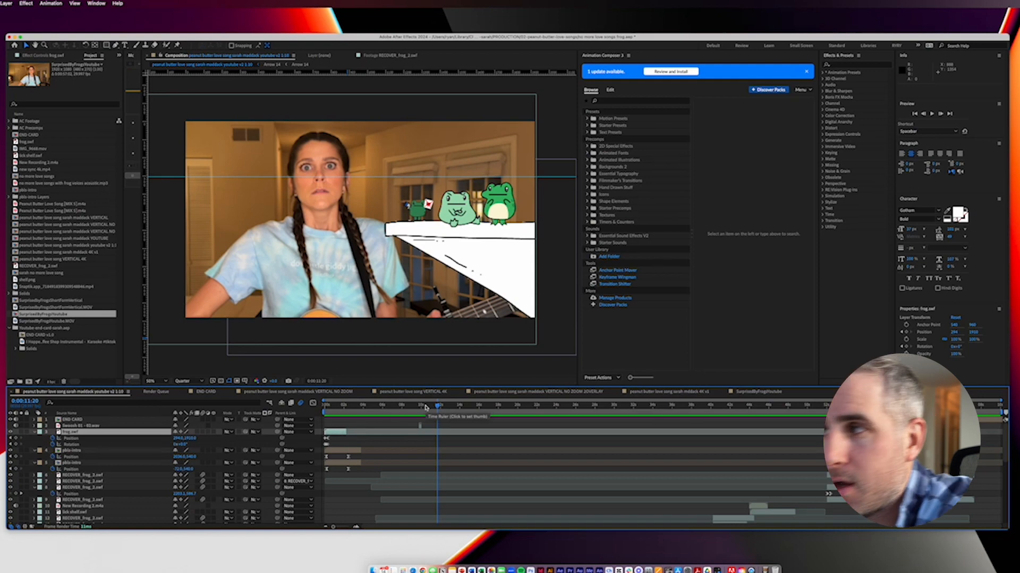
pyautogui.moveTo(421, 408); pyautogui.dragTo(434, 408)
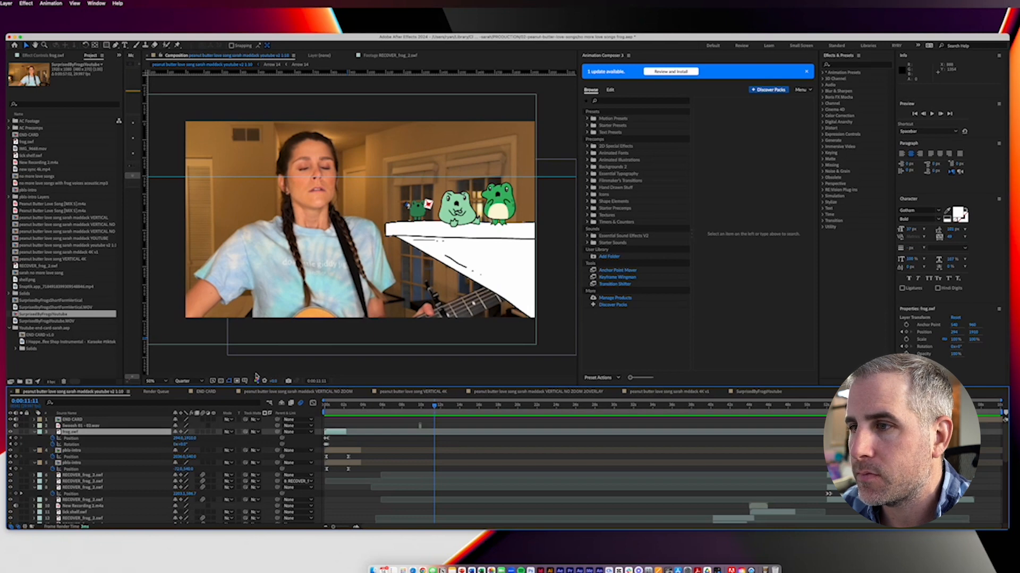
pyautogui.click(183, 381)
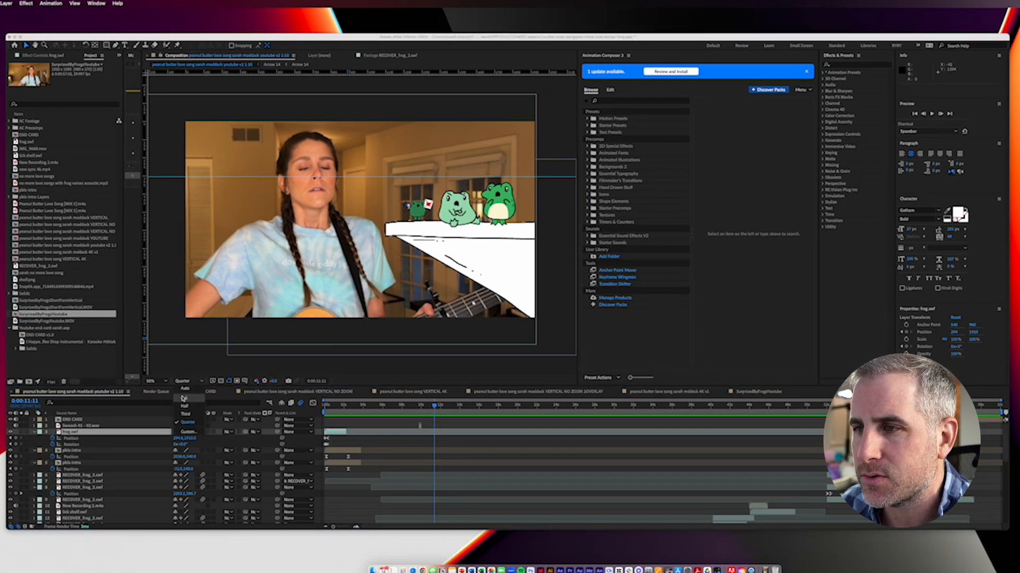
pyautogui.click(184, 397)
# Step: Inspect the three frogs on the shelf at 100% zoom and select their RECOVER_frog_2.swf layer in the composition
pyautogui.press('.')
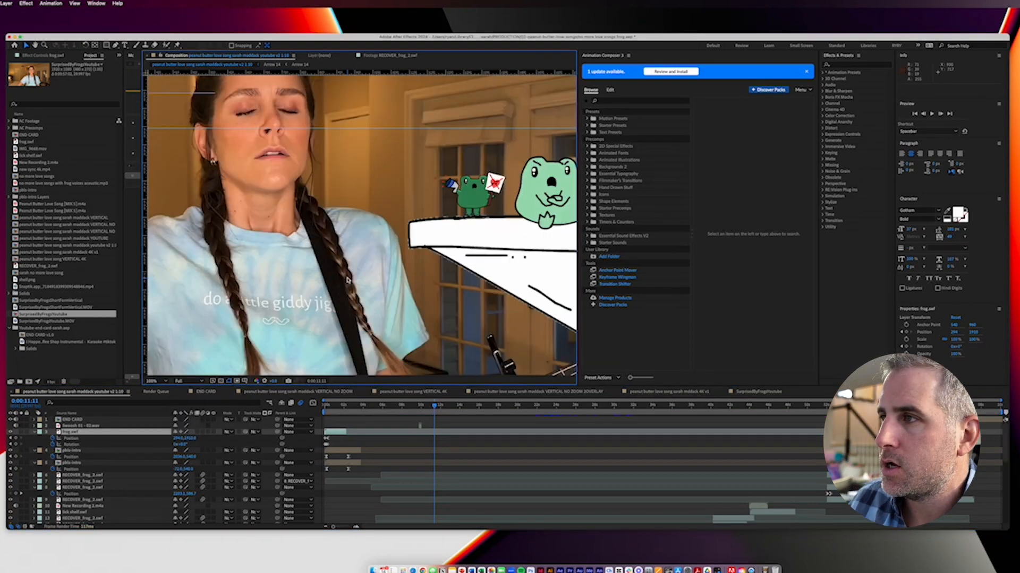
pyautogui.press('space')
pyautogui.moveTo(545, 194); pyautogui.dragTo(396, 200)
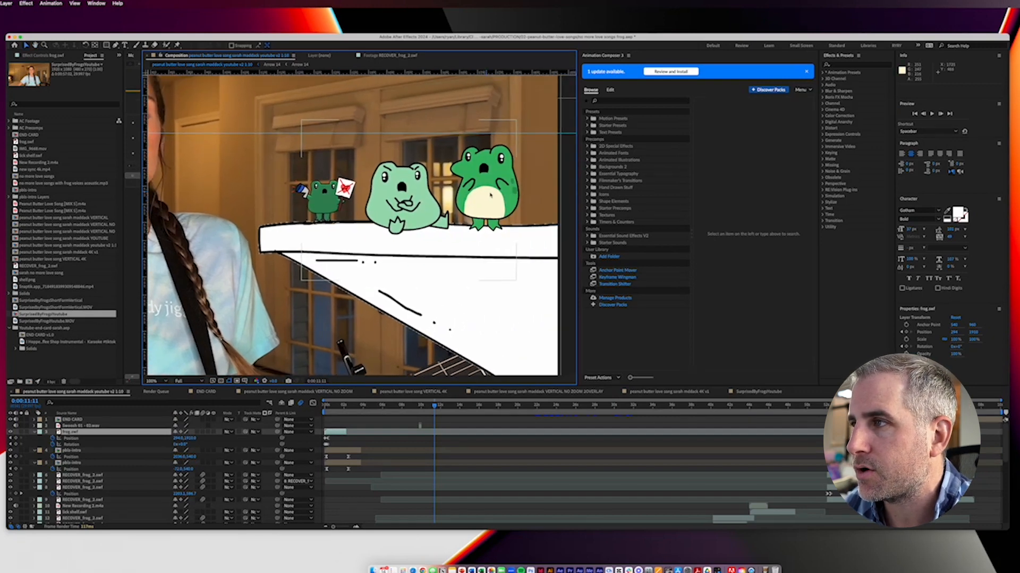
pyautogui.click(441, 191)
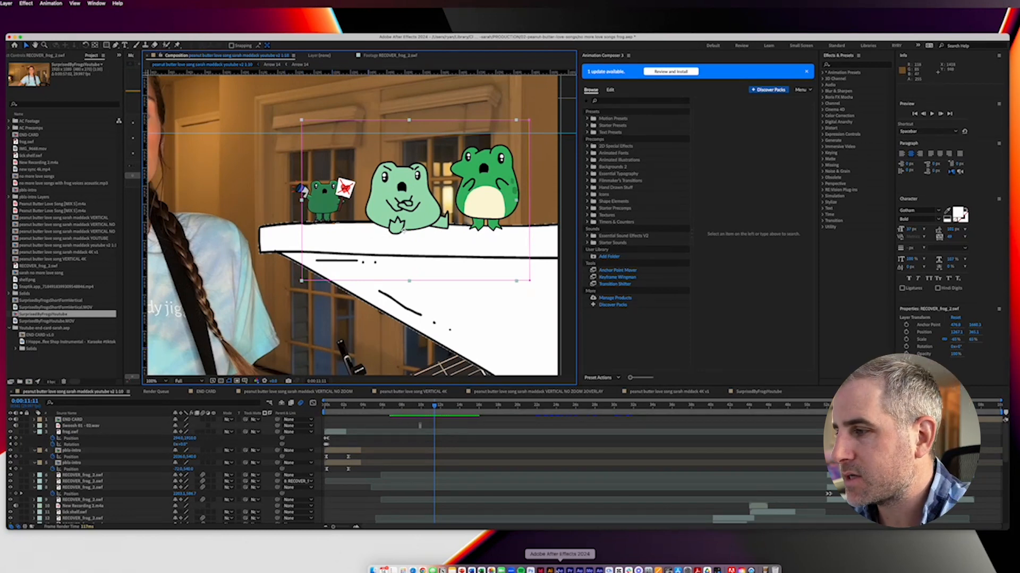
# Step: Switch to Adobe Animate, play the middle frog's nested animation and examine the keyframes further along its timeline
pyautogui.click(599, 570)
pyautogui.moveTo(494, 429); pyautogui.dragTo(443, 453)
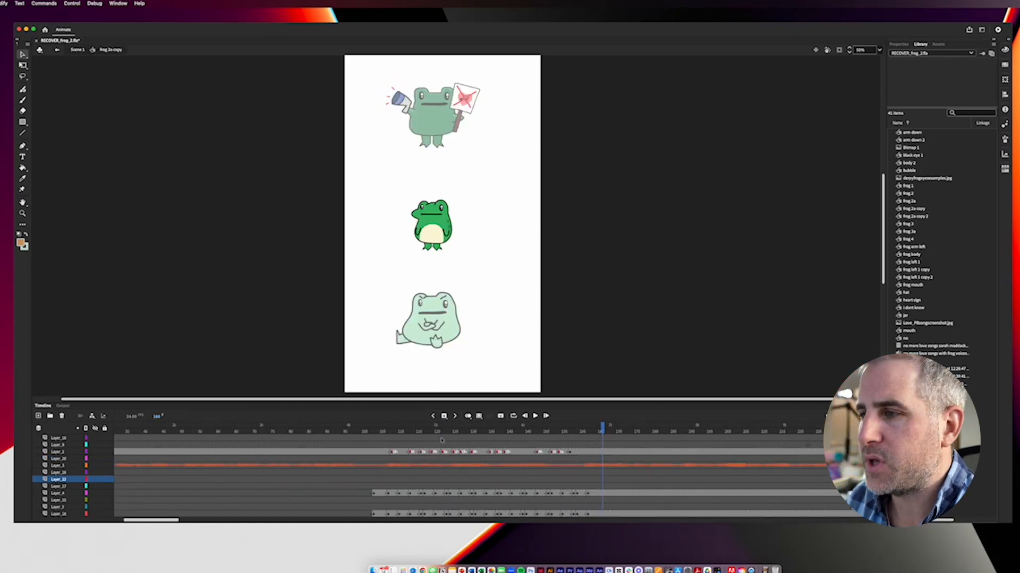
pyautogui.click(385, 431)
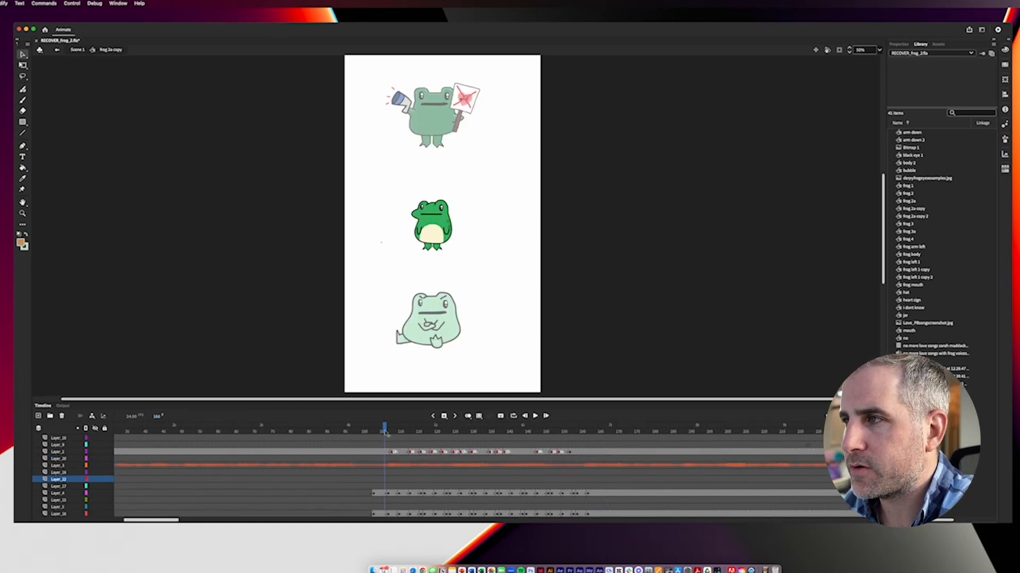
pyautogui.press('Return')
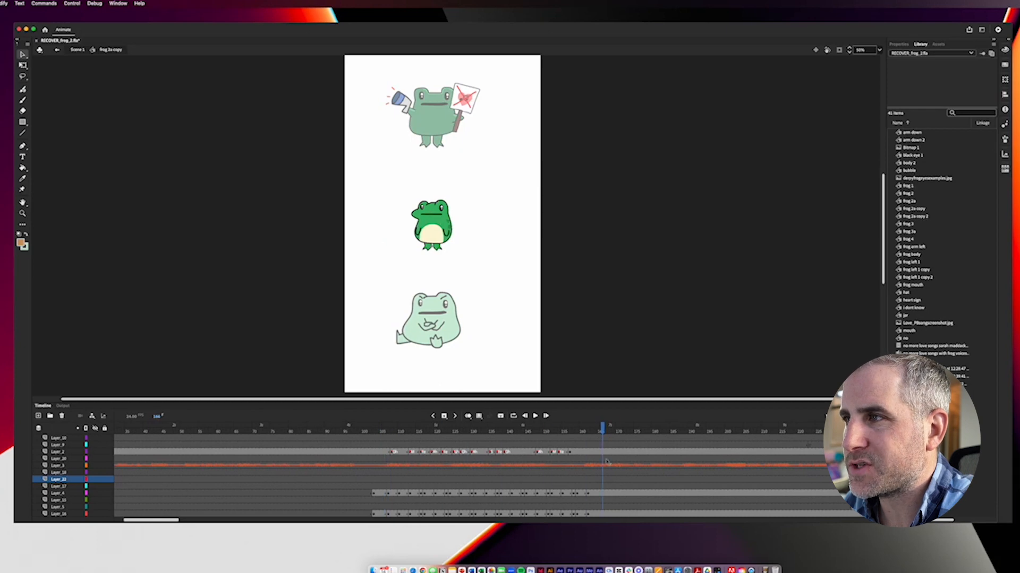
pyautogui.moveTo(145, 522); pyautogui.dragTo(174, 523)
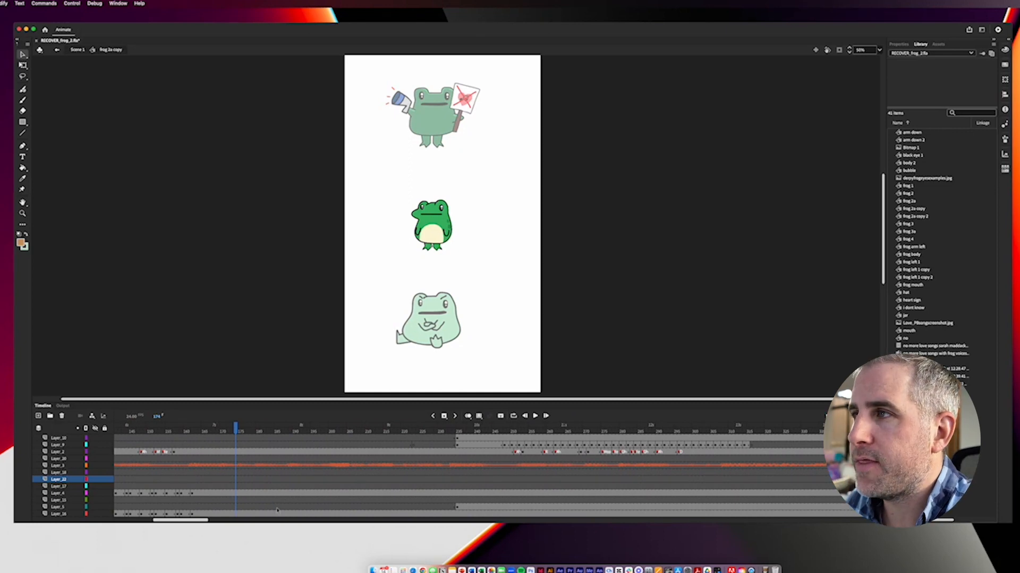
# Step: Return to Scene 1 and examine the top frog with its megaphone and sign at 200% zoom
pyautogui.doubleClick(474, 173)
pyautogui.press('super+equal')
pyautogui.press('super+equal')
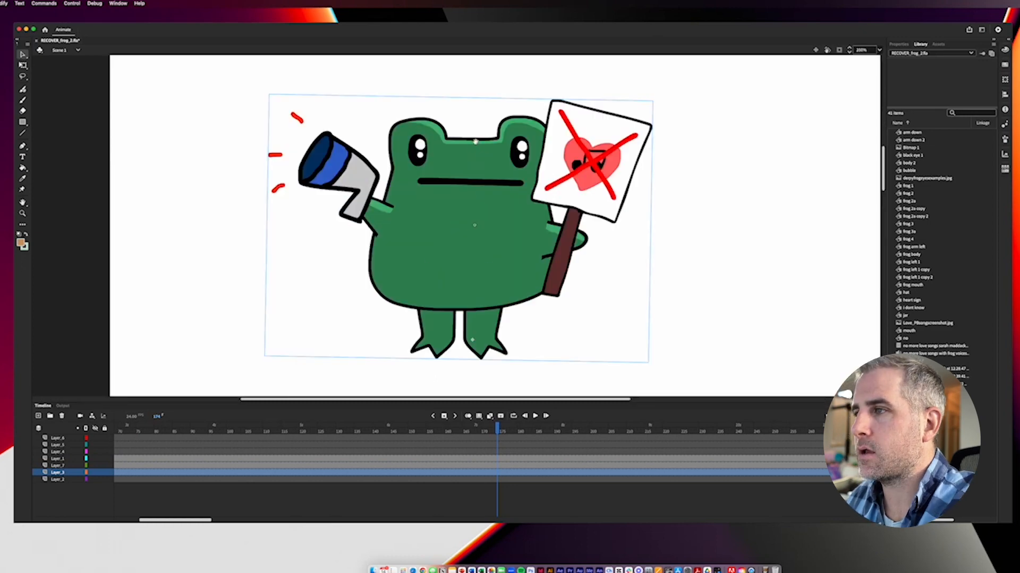
pyautogui.moveTo(617, 181); pyautogui.dragTo(536, 197)
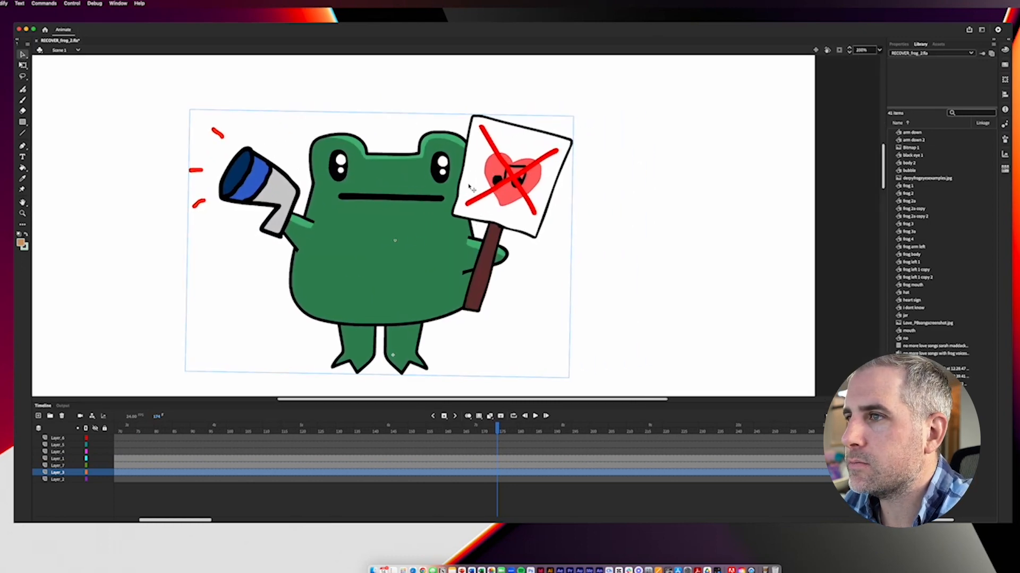
pyautogui.press('super+minus')
pyautogui.press('super+minus')
pyautogui.press('super+equal')
pyautogui.press('super+equal')
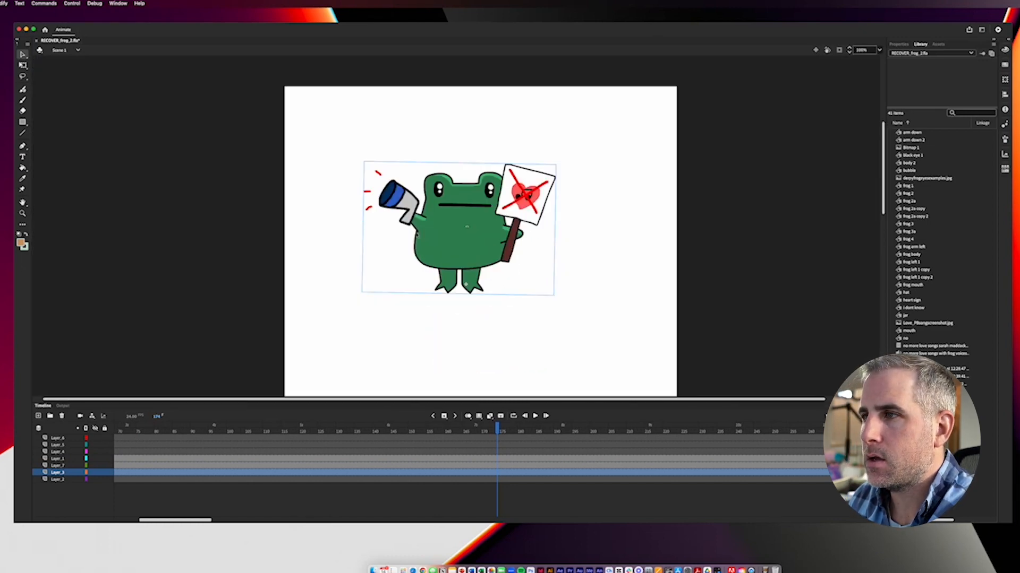
# Step: Open the "speaker thing" symbol nested in the top frog and scrub the megaphone's sound lines there and in frog 2
pyautogui.moveTo(496, 422); pyautogui.dragTo(476, 443)
pyautogui.doubleClick(286, 155)
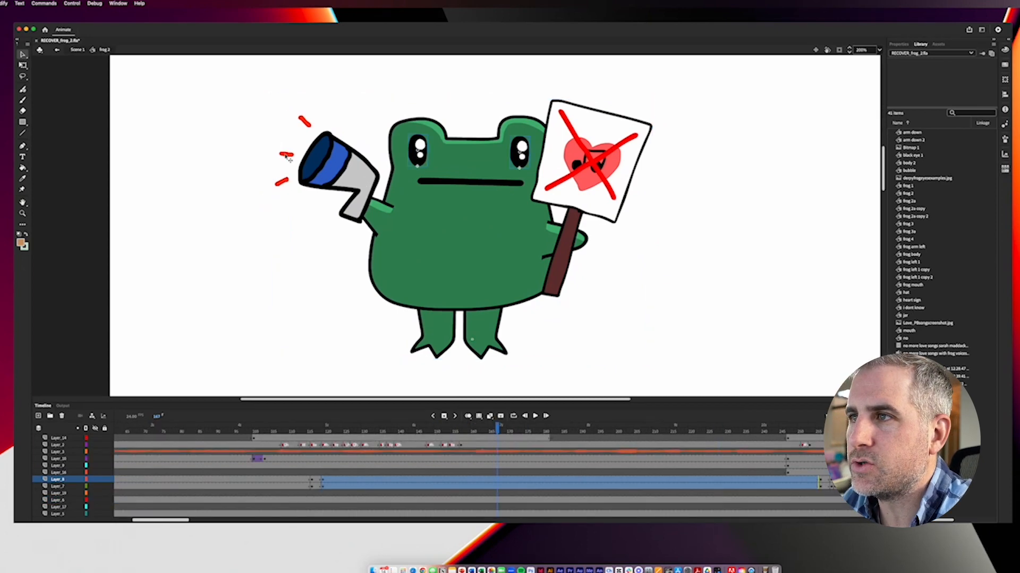
pyautogui.click(288, 156)
pyautogui.doubleClick(289, 157)
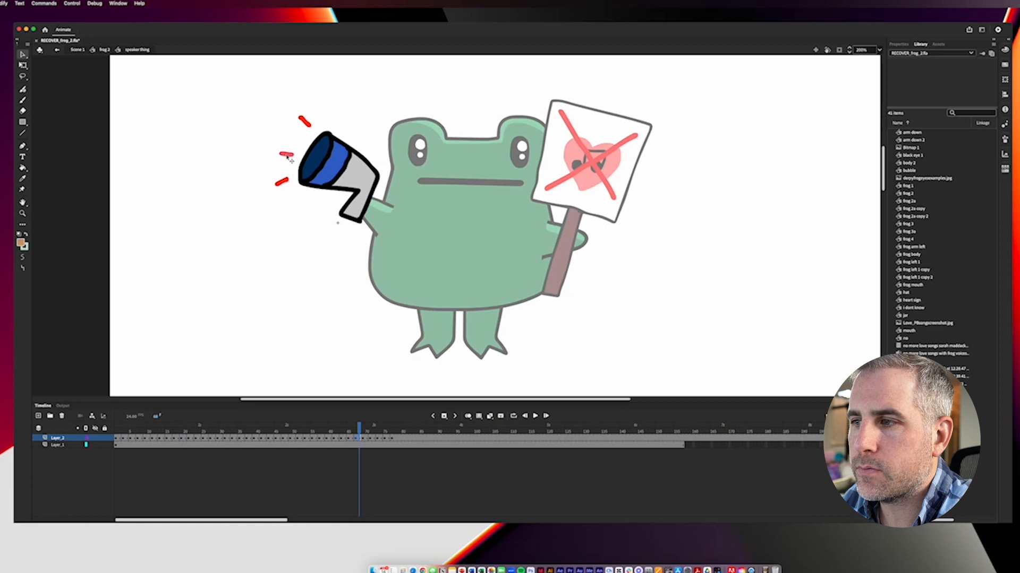
pyautogui.moveTo(131, 434); pyautogui.dragTo(371, 444)
pyautogui.doubleClick(106, 309)
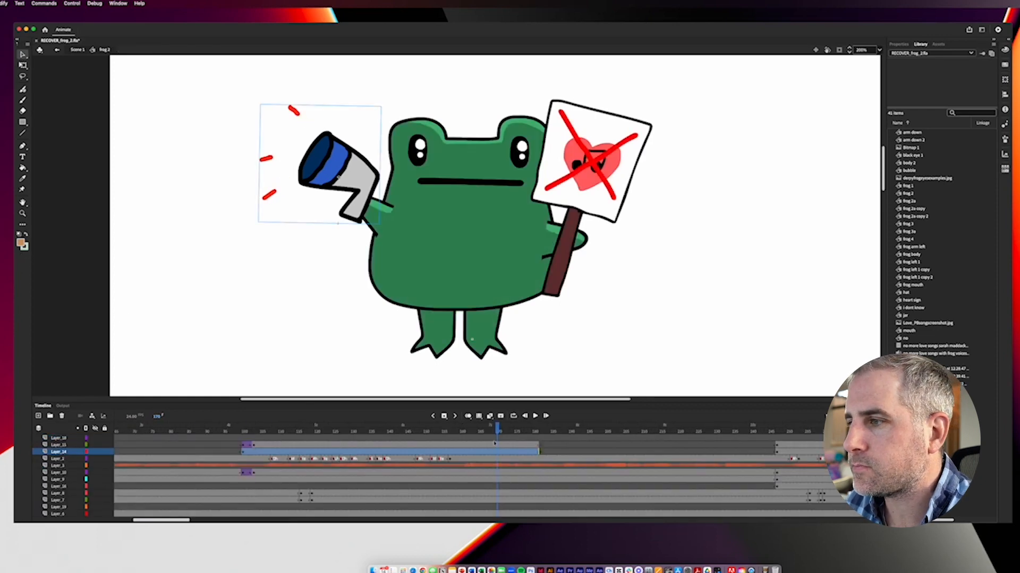
pyautogui.moveTo(497, 435); pyautogui.dragTo(513, 434)
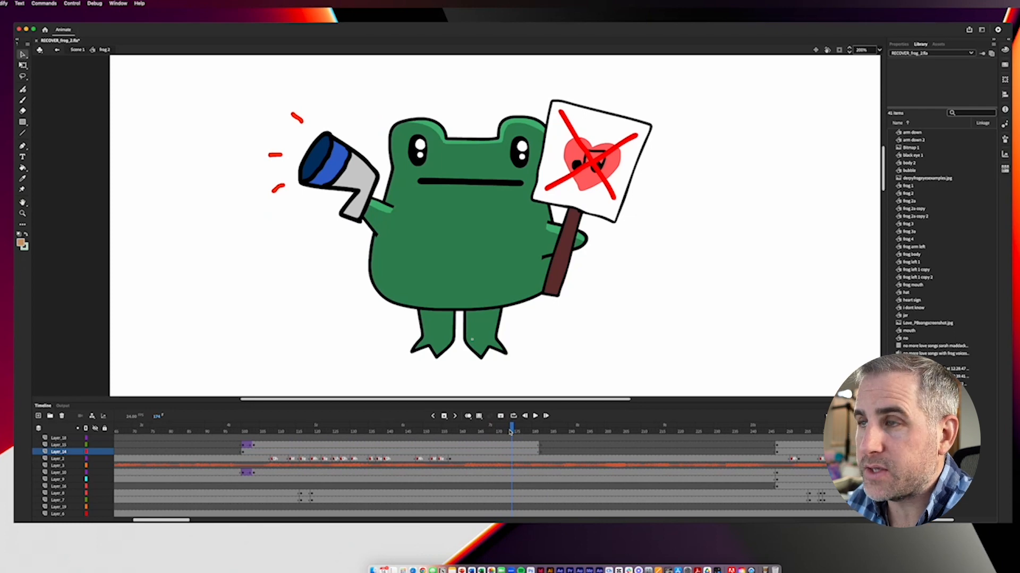
pyautogui.press('super+minus')
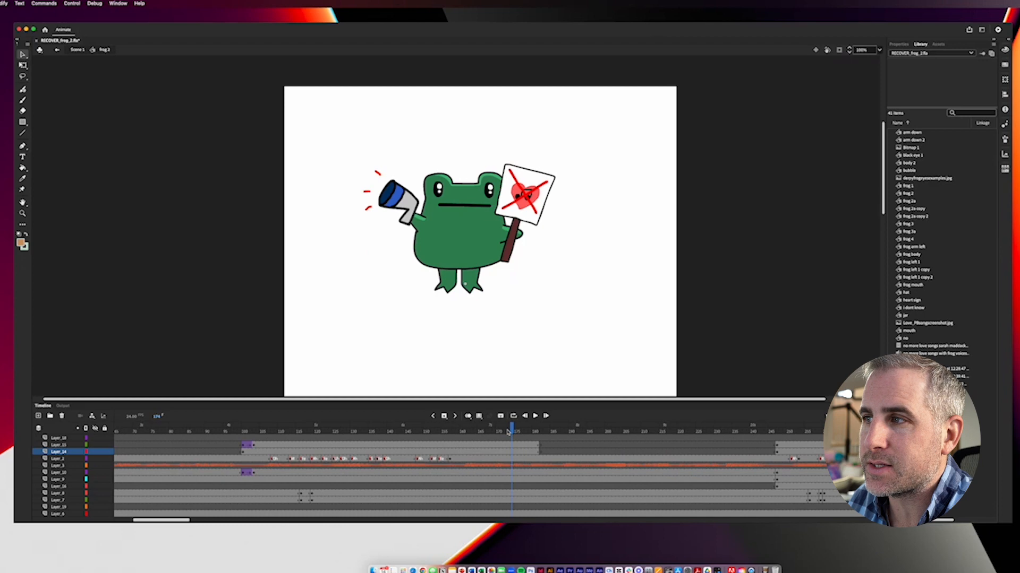
# Step: Return to Scene 1 and bring all three frogs into view at 50% zoom
pyautogui.press('super+e')
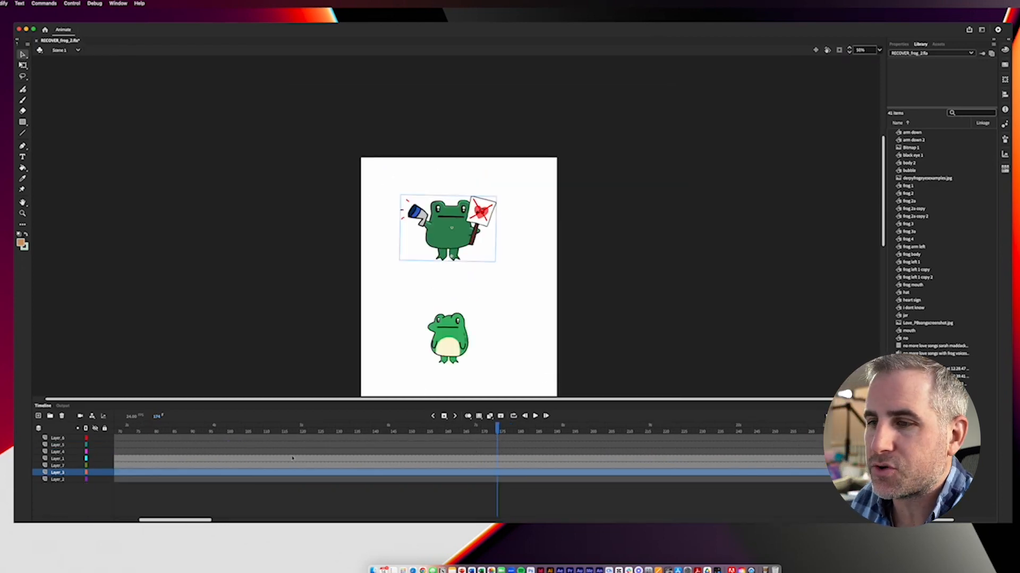
pyautogui.hscroll(3, 179, 520)
pyautogui.moveTo(179, 523); pyautogui.dragTo(188, 524)
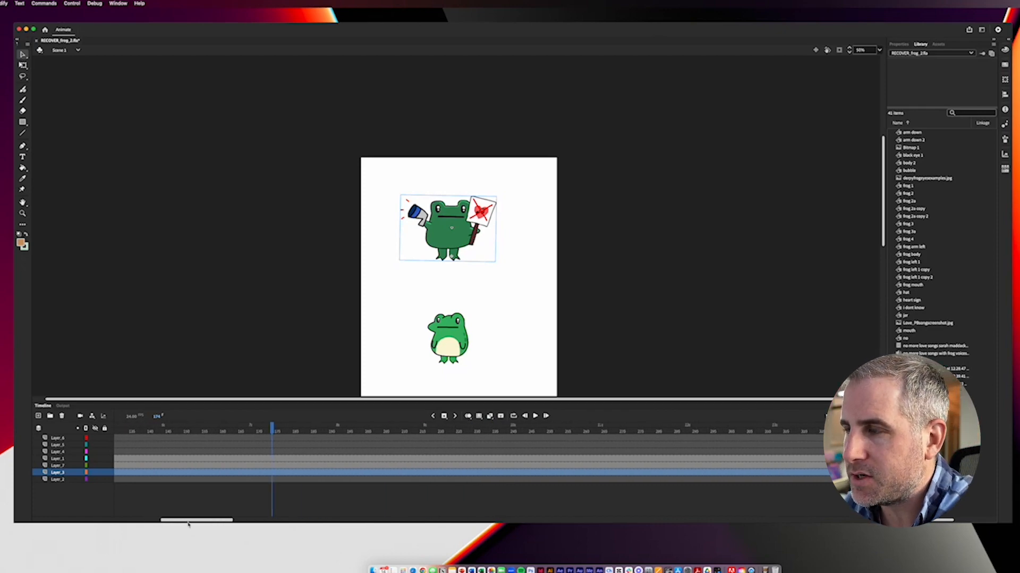
pyautogui.press('super+minus')
pyautogui.click(381, 307)
pyautogui.press('super+equal')
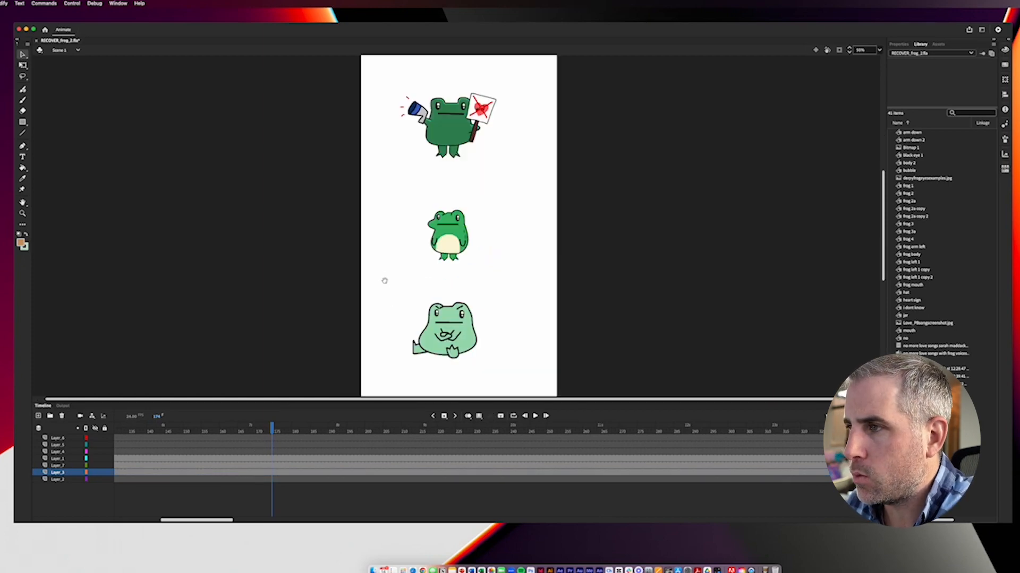
pyautogui.moveTo(380, 276); pyautogui.dragTo(381, 286)
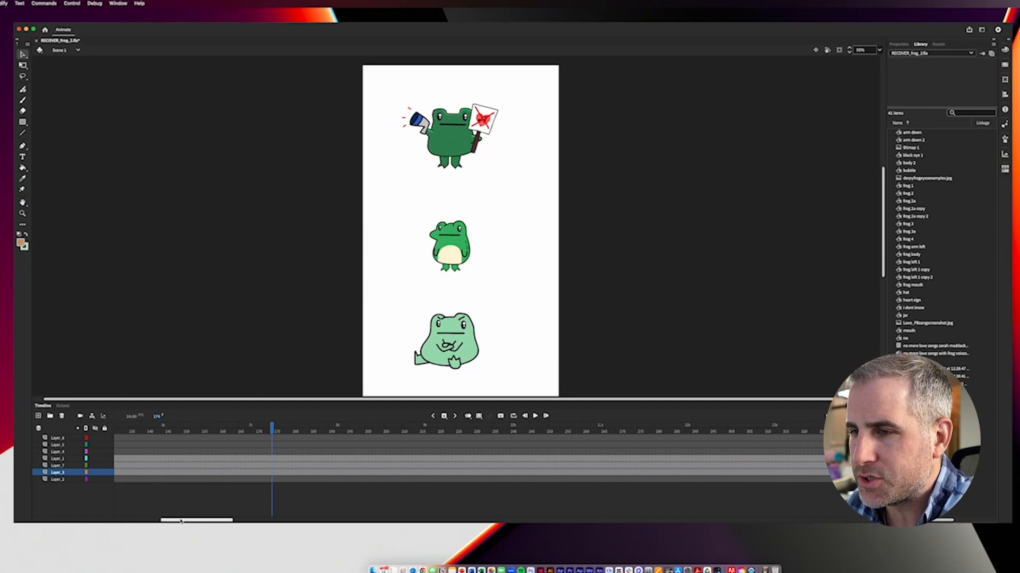
# Step: Scrub through the bottom frog's nested symbol and examine its mouth and crossed arms at 100% zoom
pyautogui.moveTo(180, 521); pyautogui.dragTo(191, 523)
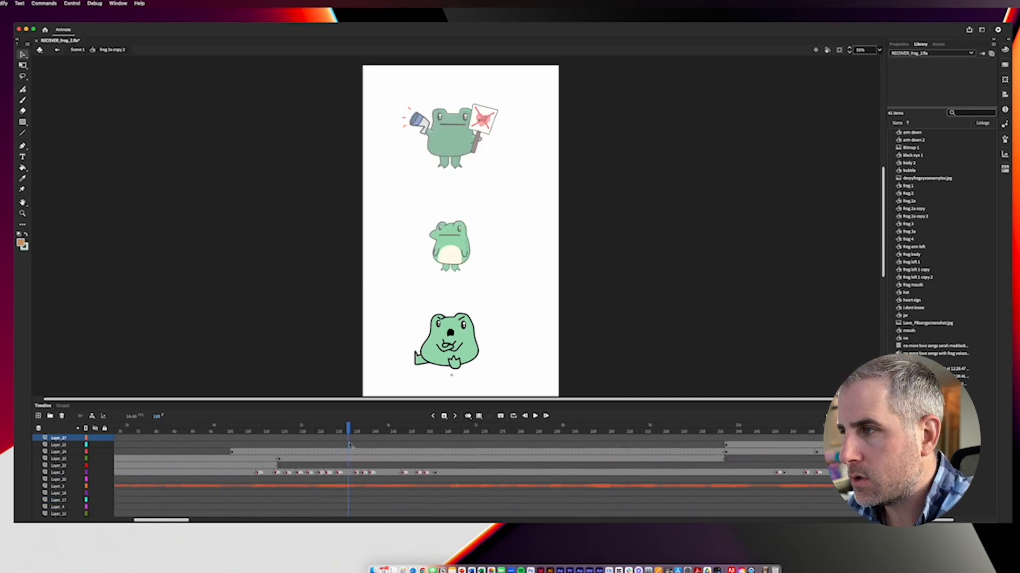
pyautogui.press('Return')
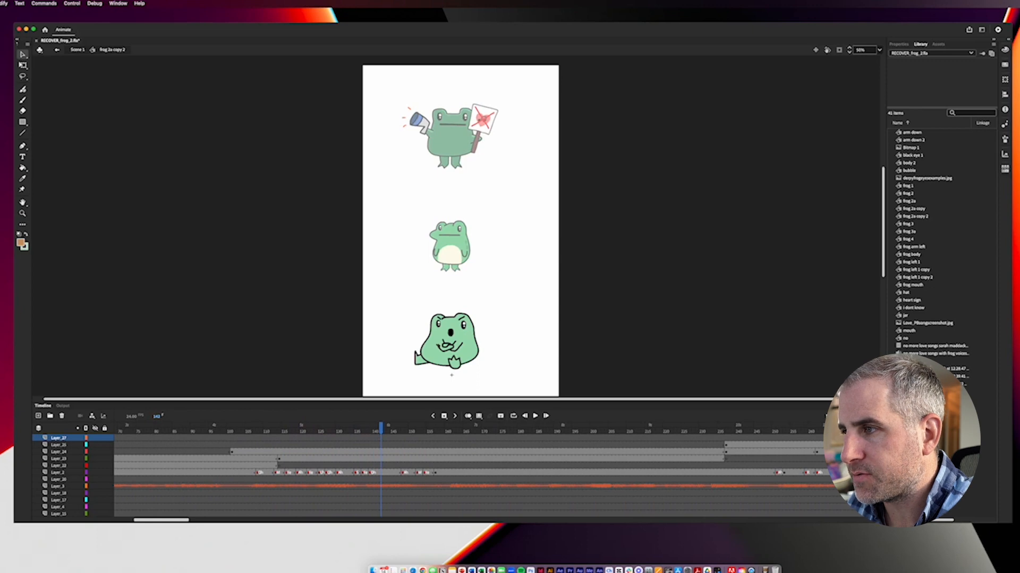
pyautogui.moveTo(294, 433); pyautogui.dragTo(428, 444)
pyautogui.press('super+equal')
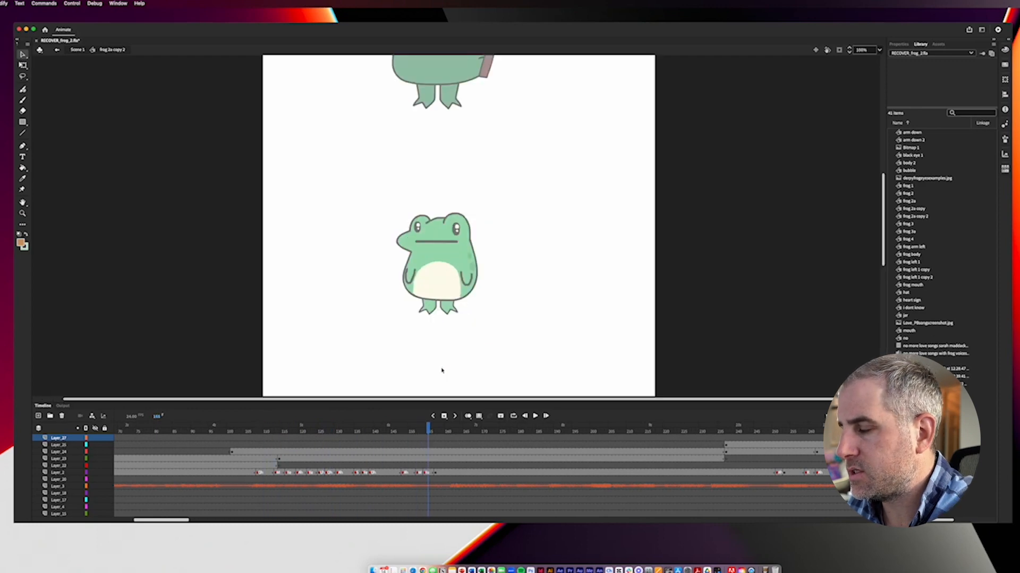
pyautogui.scroll(-5, 457, 371)
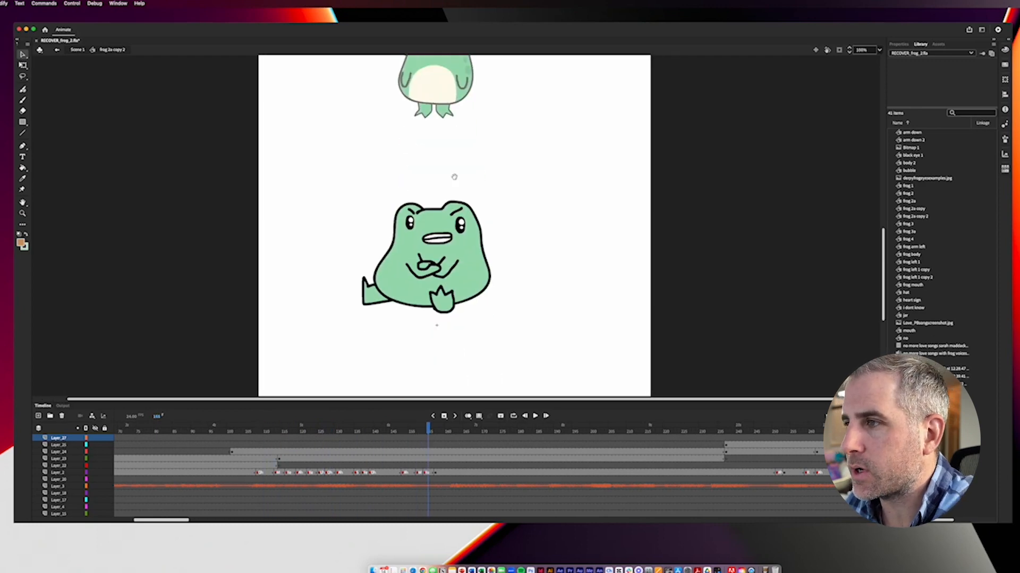
# Step: Open the "black eye 1" symbol nested in the bottom frog, scrub its frames and return to "frog 2a copy 2"
pyautogui.click(464, 231)
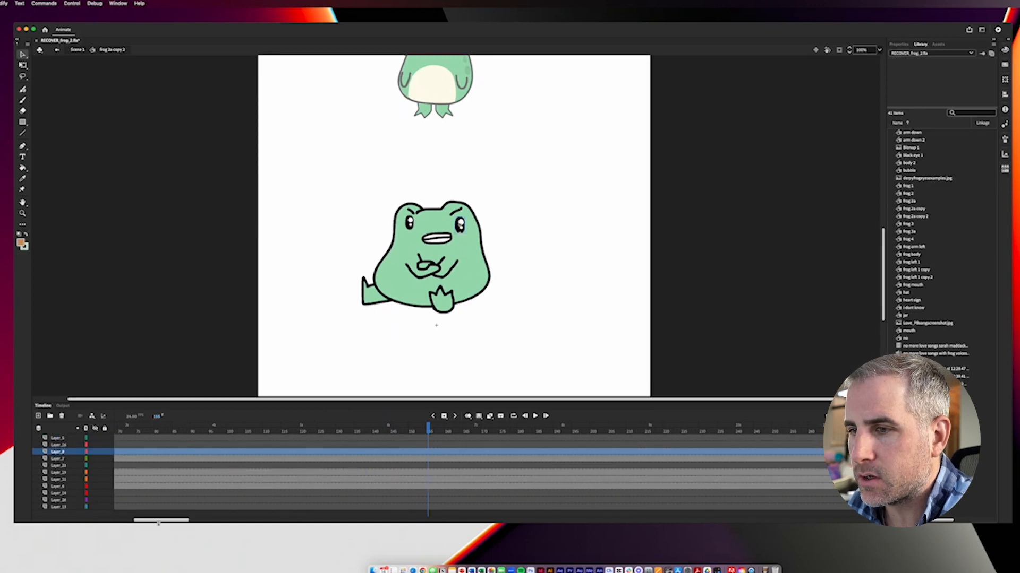
pyautogui.doubleClick(460, 225)
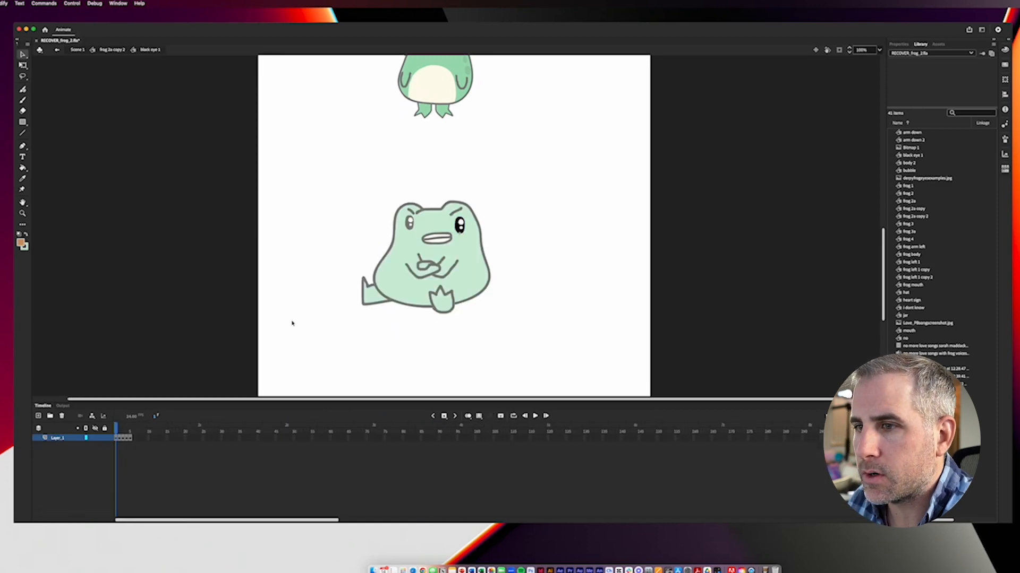
pyautogui.moveTo(120, 430); pyautogui.dragTo(116, 430)
pyautogui.doubleClick(274, 273)
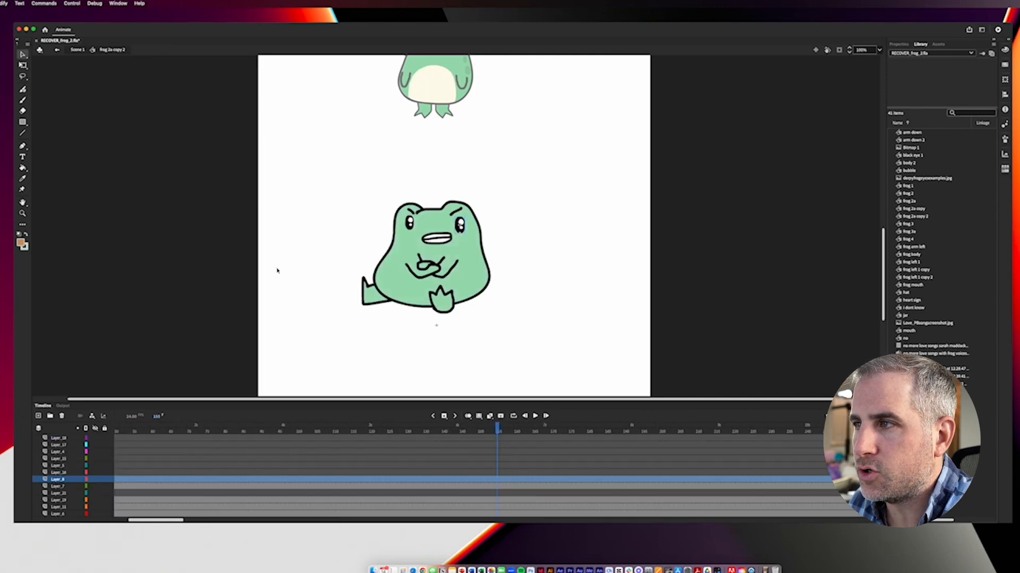
# Step: Keyframe both of the bottom frog's eyes on Layer_8 and Layer_7 at frames 155 and 158
pyautogui.click(413, 226)
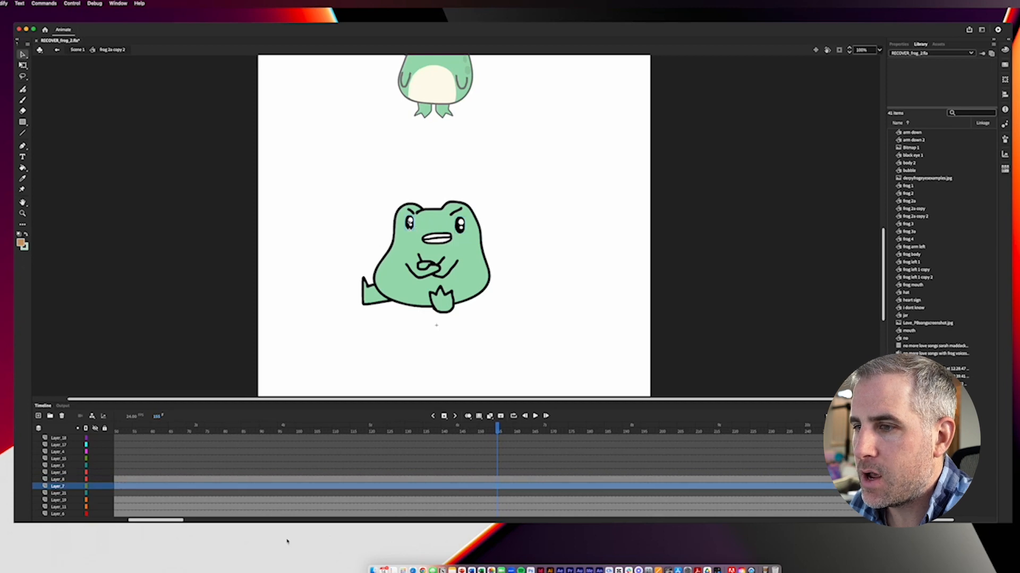
pyautogui.click(509, 481)
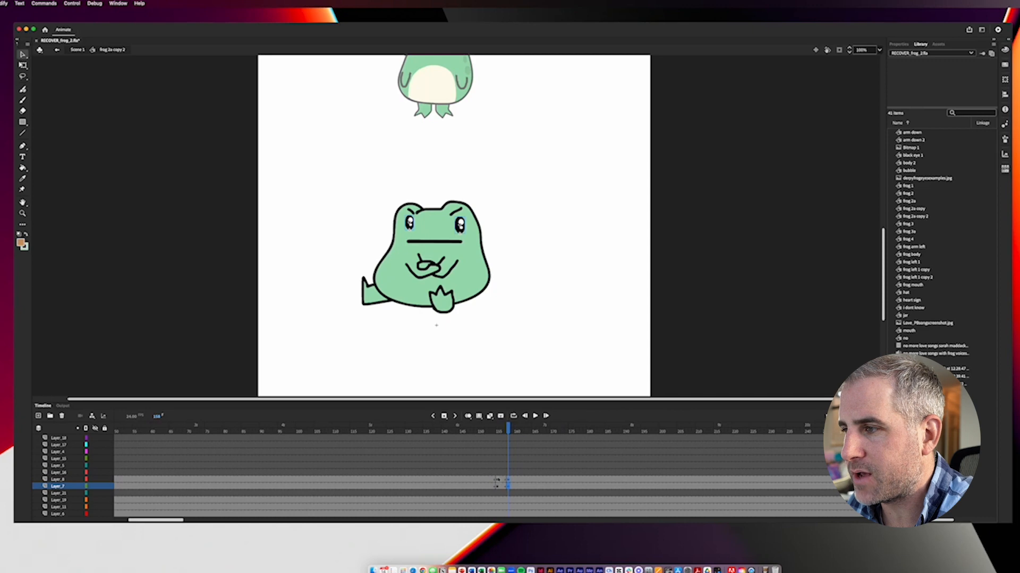
pyautogui.click(496, 480)
pyautogui.click(496, 486)
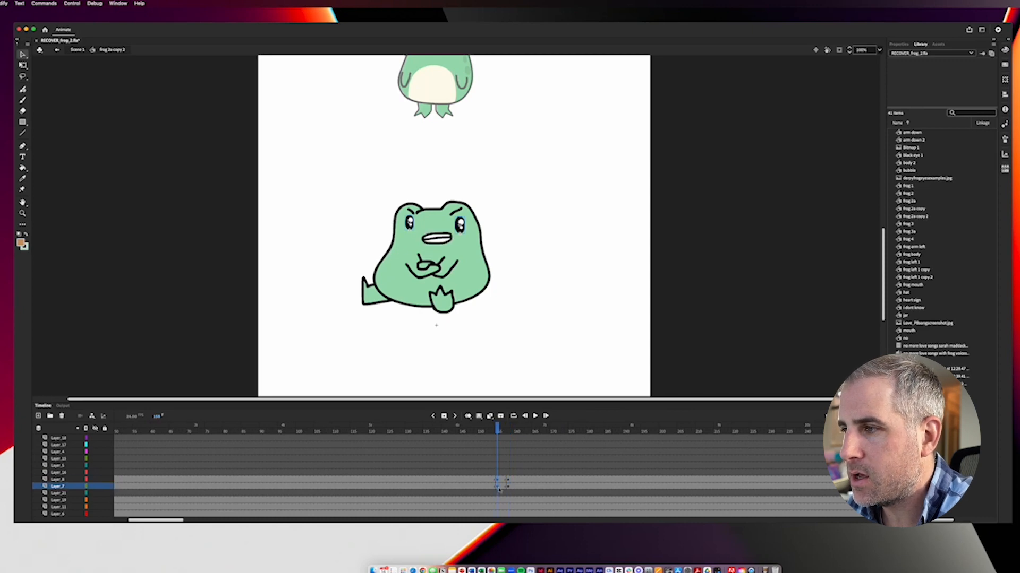
# Step: Set the looping first frame of both eyes to 4 at frame 155 and scrub through the resulting blink
pyautogui.click(898, 44)
pyautogui.click(908, 185)
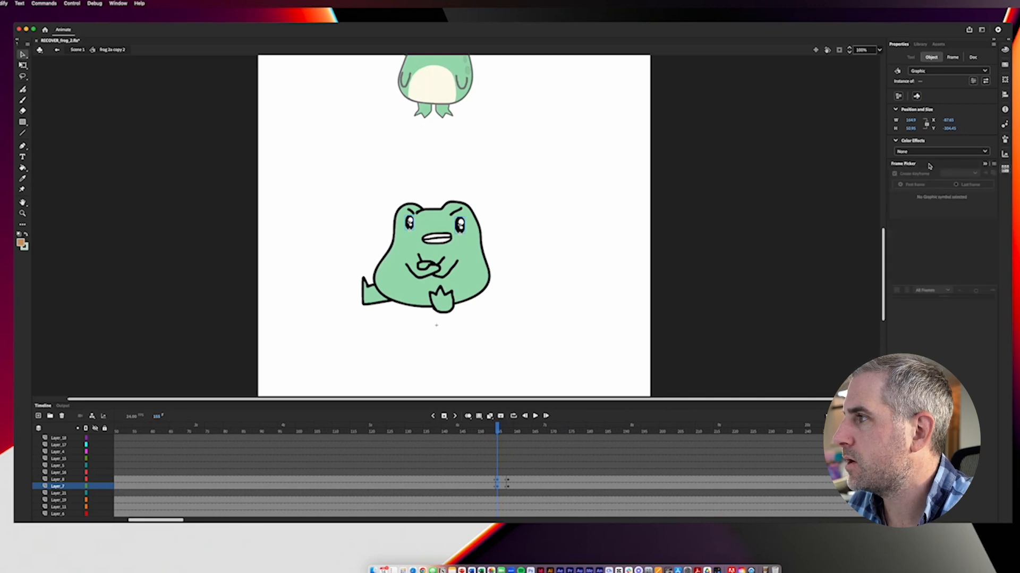
pyautogui.click(929, 322)
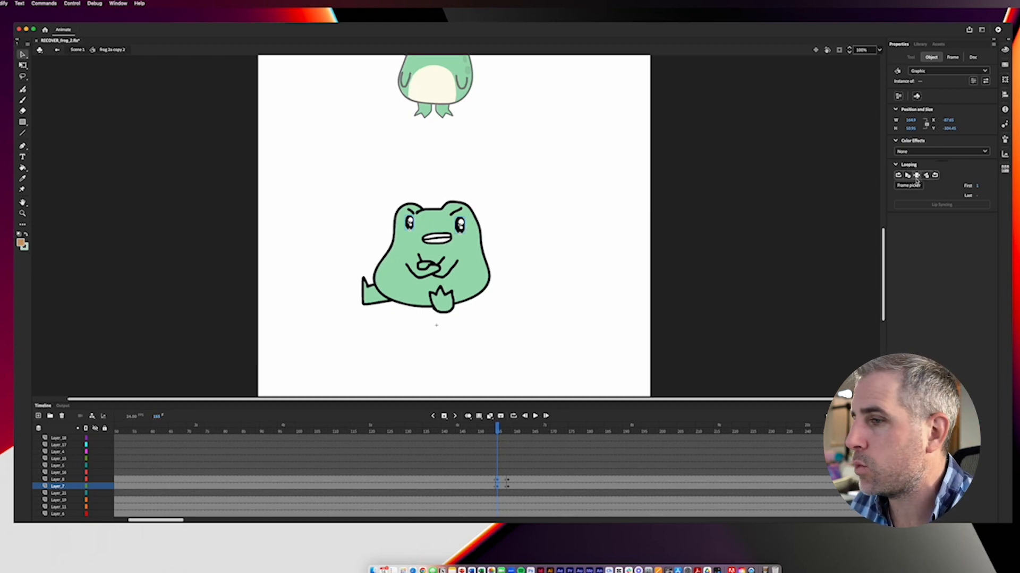
pyautogui.click(977, 187)
pyautogui.write('4')
pyautogui.press('Return')
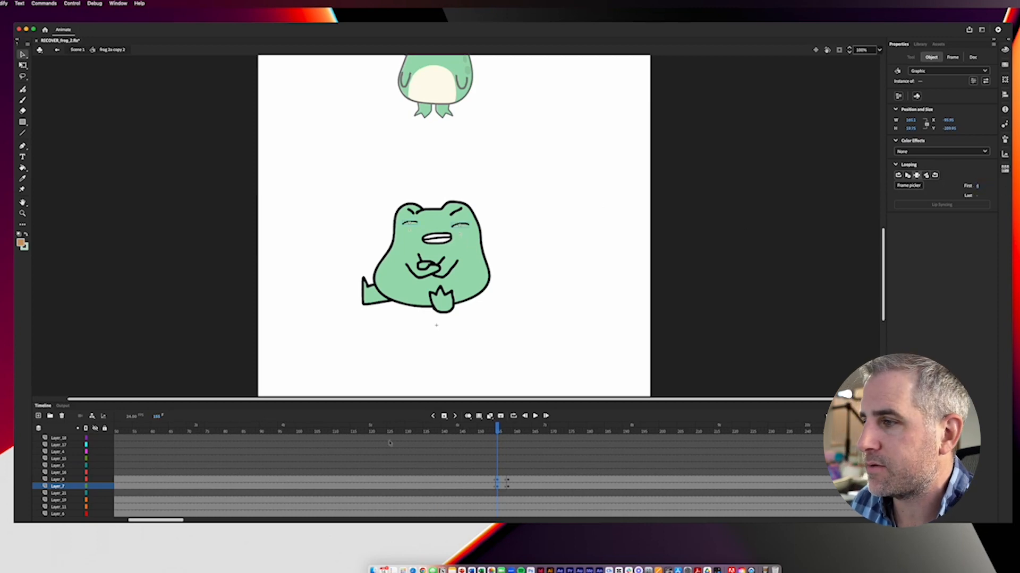
pyautogui.click(500, 431)
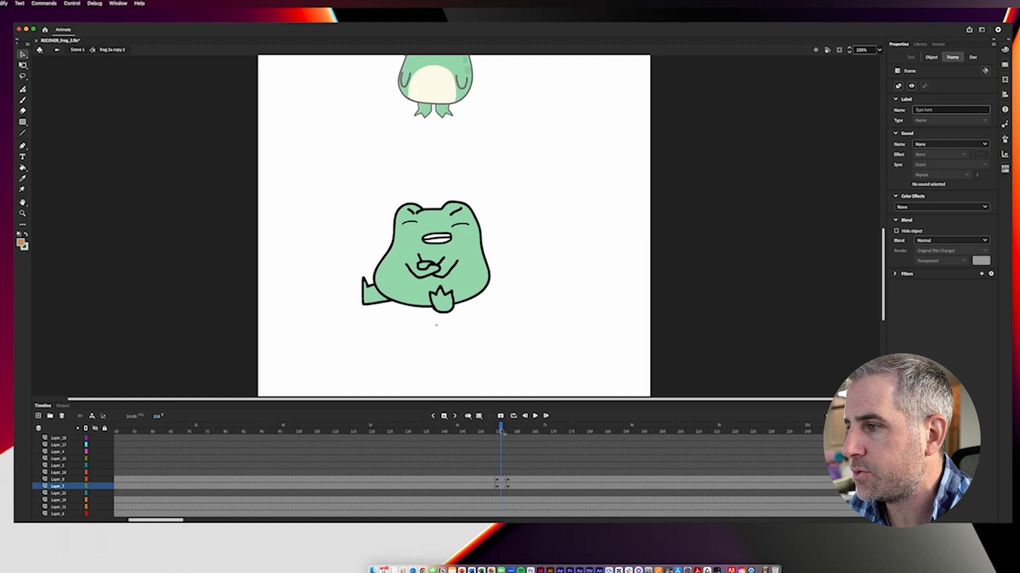
pyautogui.click(505, 431)
pyautogui.moveTo(504, 431); pyautogui.dragTo(522, 444)
# Step: Undo the bottom frog's blink, including the first-frame change and the added eye keyframes
pyautogui.press('super+z')
pyautogui.press('super+z')
pyautogui.press('super+z')
pyautogui.press('super+z')
pyautogui.press('super+z')
pyautogui.press('super+z')
pyautogui.press('super+z')
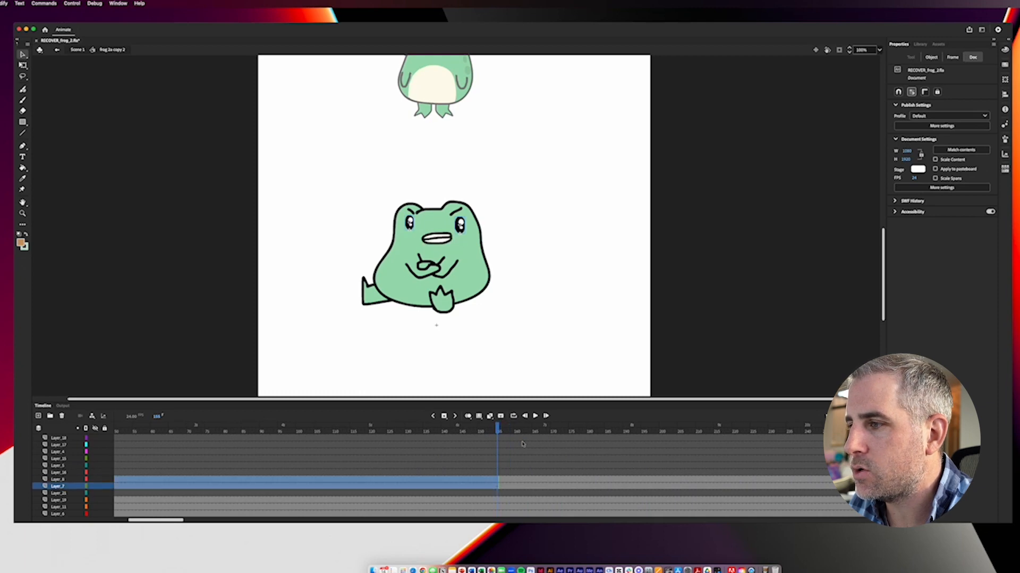
# Step: Open the middle frog's "frog 2a copy" symbol and its nested "black eye 1" symbol to examine the eye, and return to Scene 1
pyautogui.click(521, 318)
pyautogui.scroll(5, 471, 141)
pyautogui.doubleClick(476, 179)
pyautogui.doubleClick(450, 176)
pyautogui.click(450, 176)
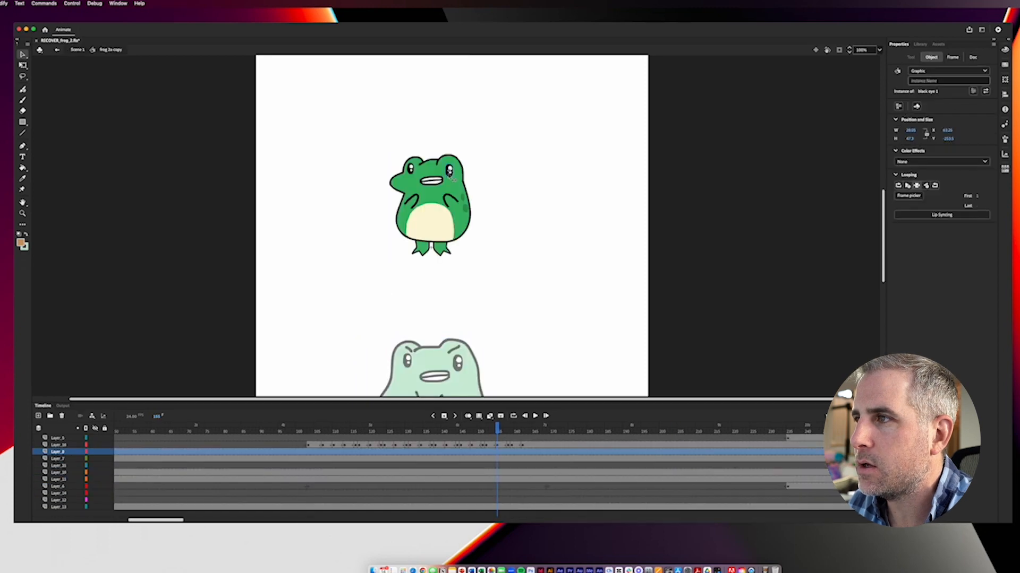
pyautogui.doubleClick(450, 176)
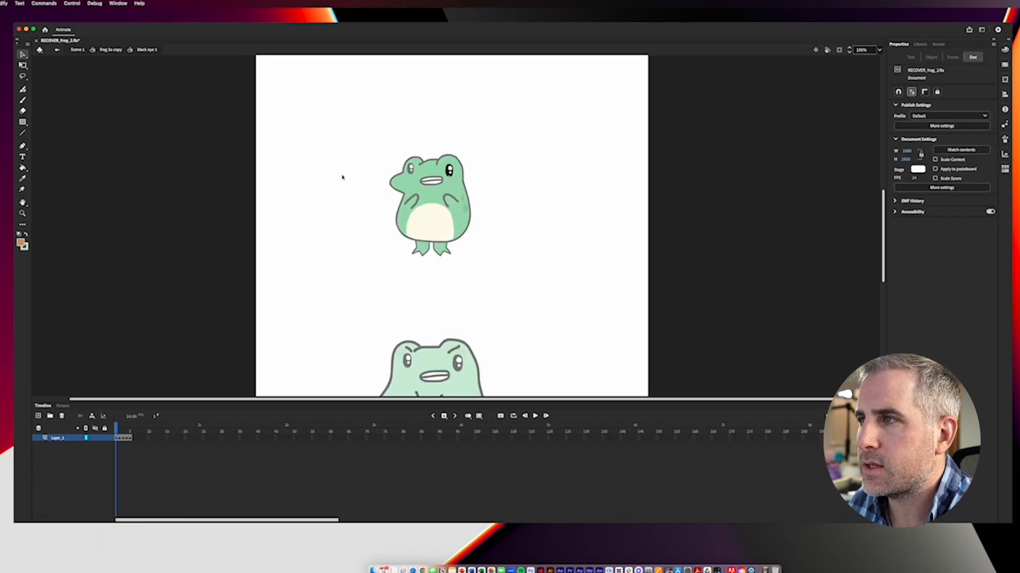
pyautogui.doubleClick(342, 177)
pyautogui.doubleClick(357, 131)
pyautogui.doubleClick(405, 106)
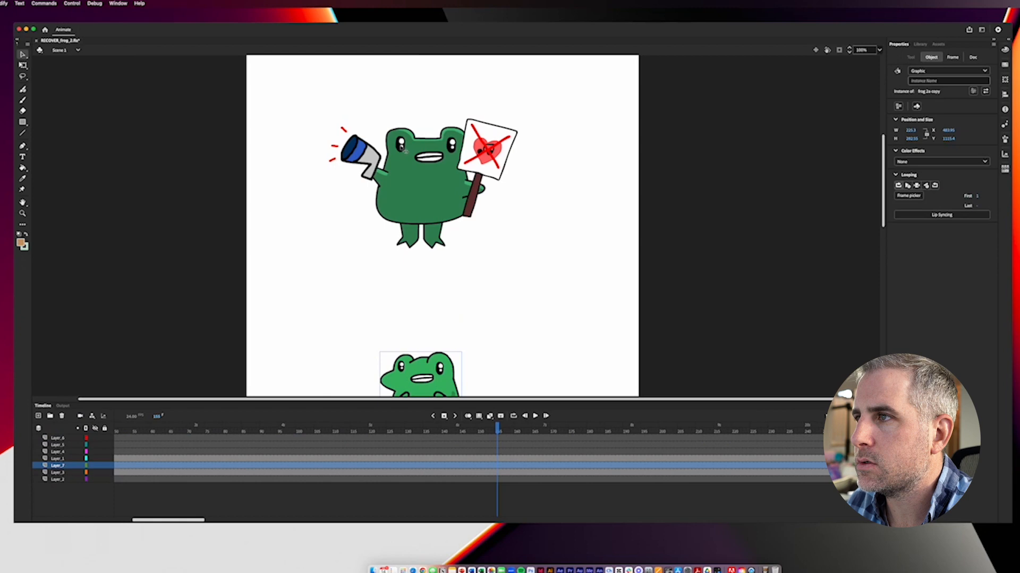
# Step: Open "black eye 1" inside the top frog's "frog 2" symbol, scrub its blink frames and return to "frog 2"
pyautogui.doubleClick(405, 151)
pyautogui.doubleClick(404, 151)
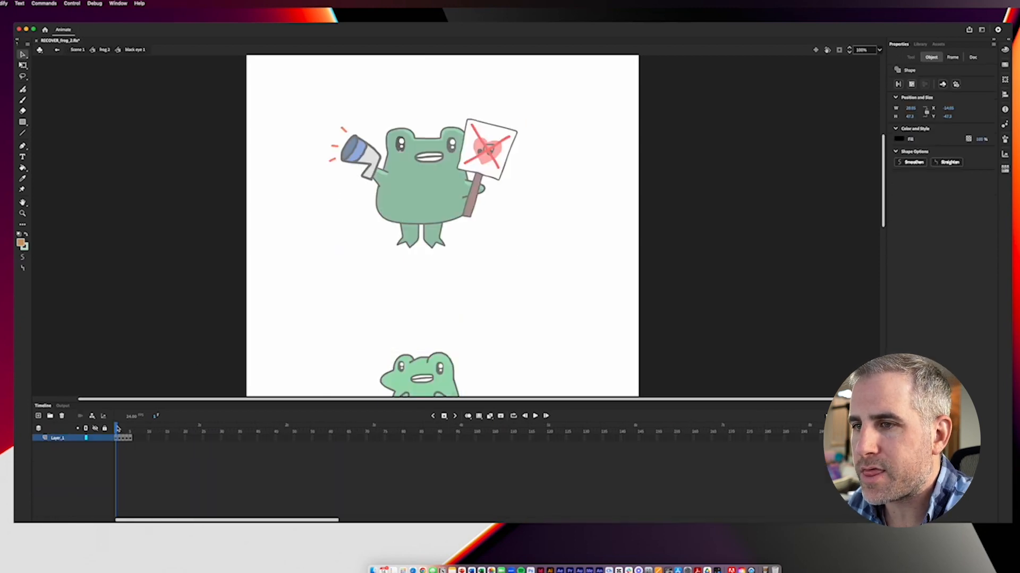
pyautogui.click(121, 431)
pyautogui.moveTo(121, 431)
pyautogui.mouseDown()
pyautogui.moveTo(108, 431)
pyautogui.moveTo(127, 433)
pyautogui.mouseUp()
pyautogui.doubleClick(163, 344)
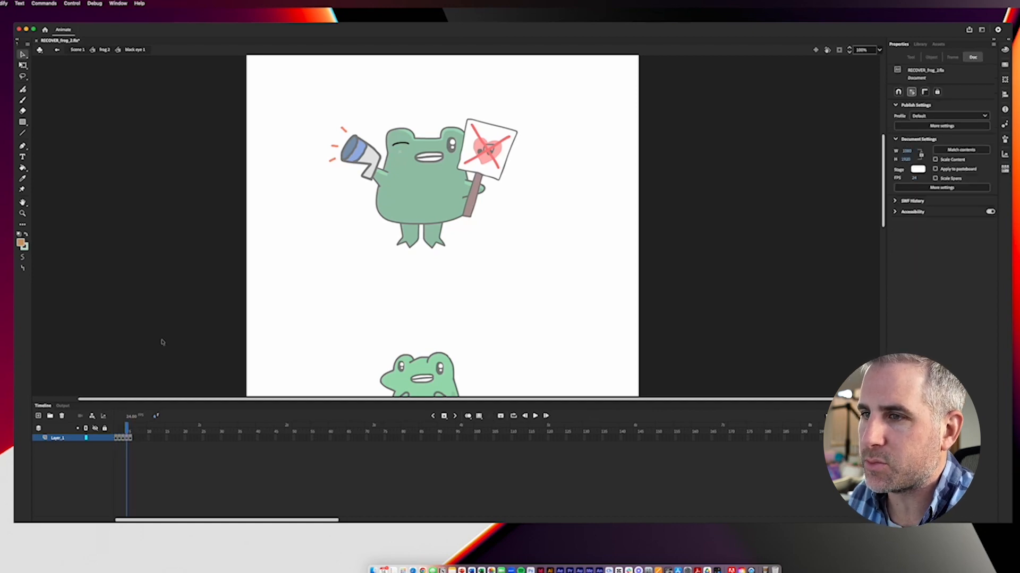
# Step: Keyframe the top frog's left-hand eye on Layer_7 at frames 155 and 159, and set its looping to play once from frame 155
pyautogui.click(504, 481)
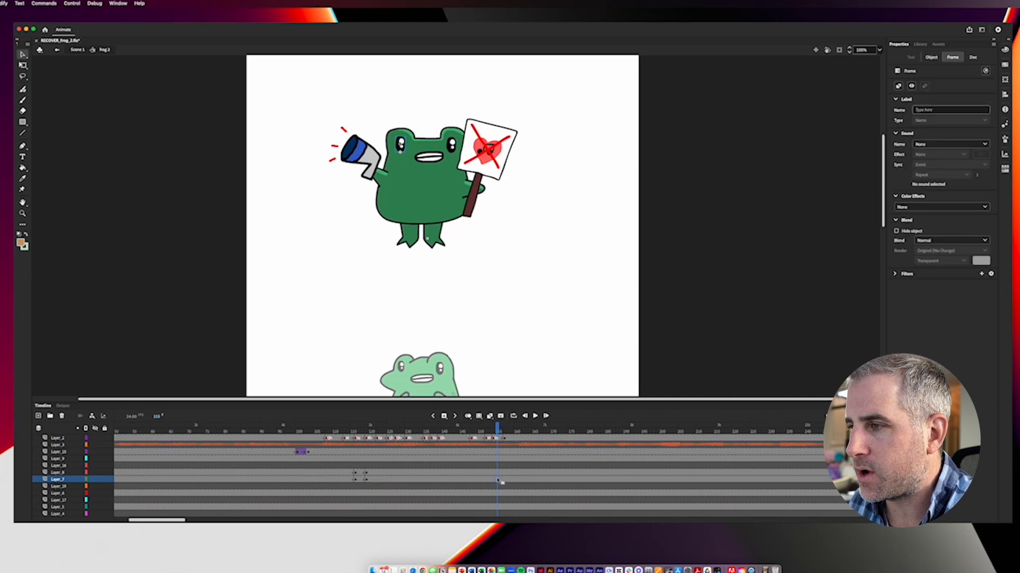
pyautogui.click(512, 481)
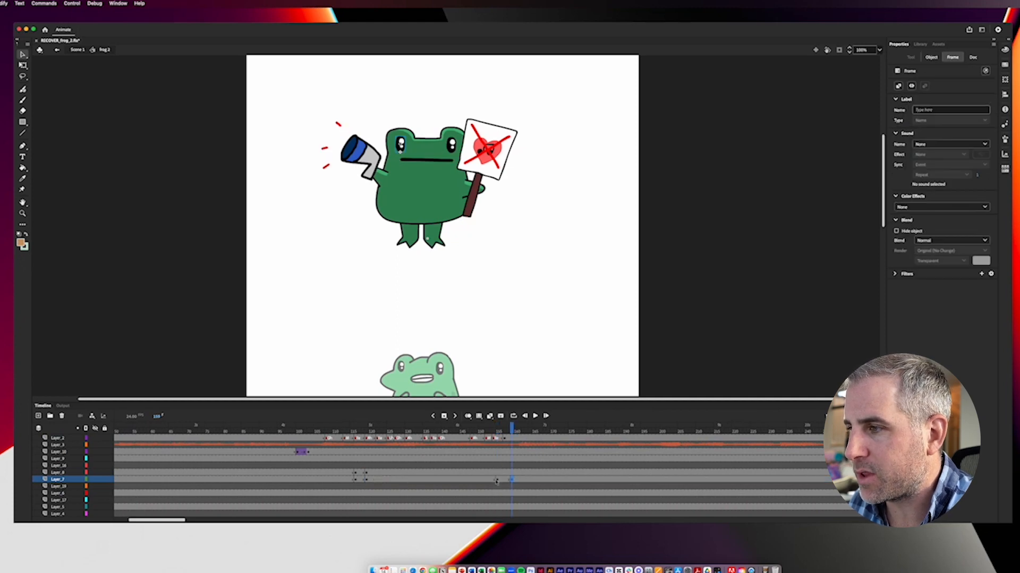
pyautogui.click(497, 481)
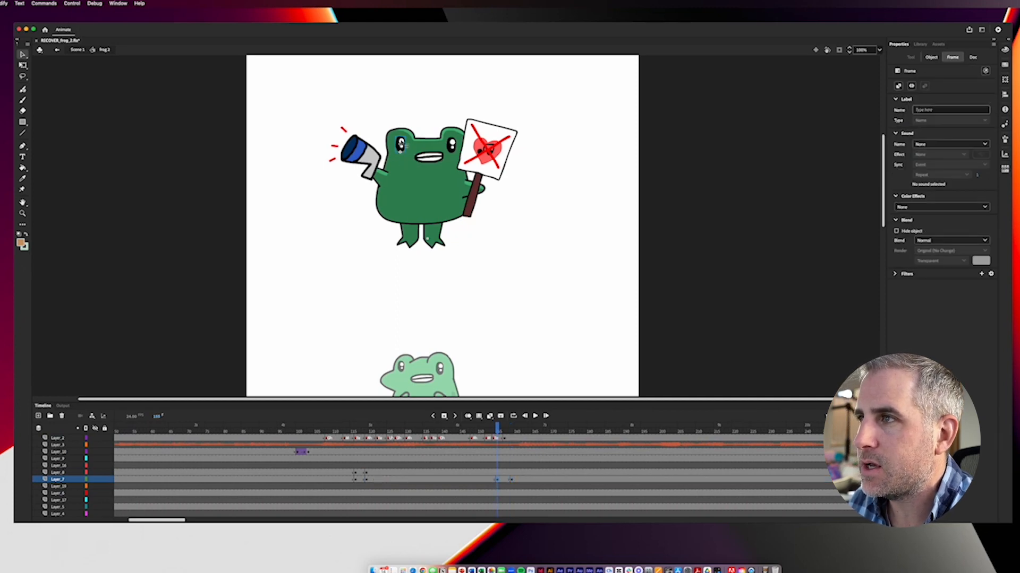
pyautogui.click(402, 144)
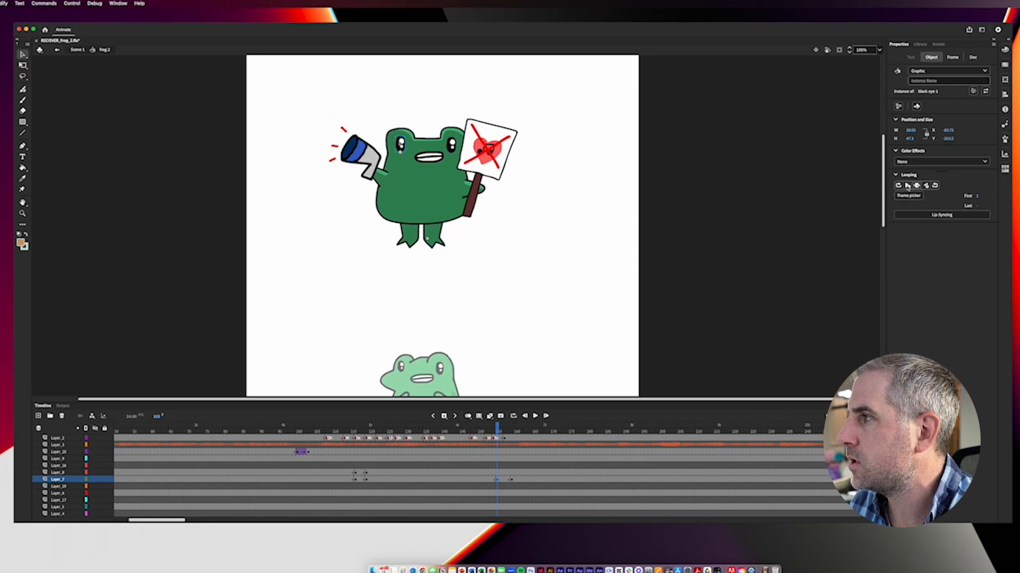
pyautogui.click(907, 187)
# Step: Scrub and play back the top frog's blink around frame 155, including a closer playback at 200% zoom
pyautogui.moveTo(498, 431)
pyautogui.mouseDown()
pyautogui.moveTo(521, 431)
pyautogui.moveTo(483, 433)
pyautogui.mouseUp()
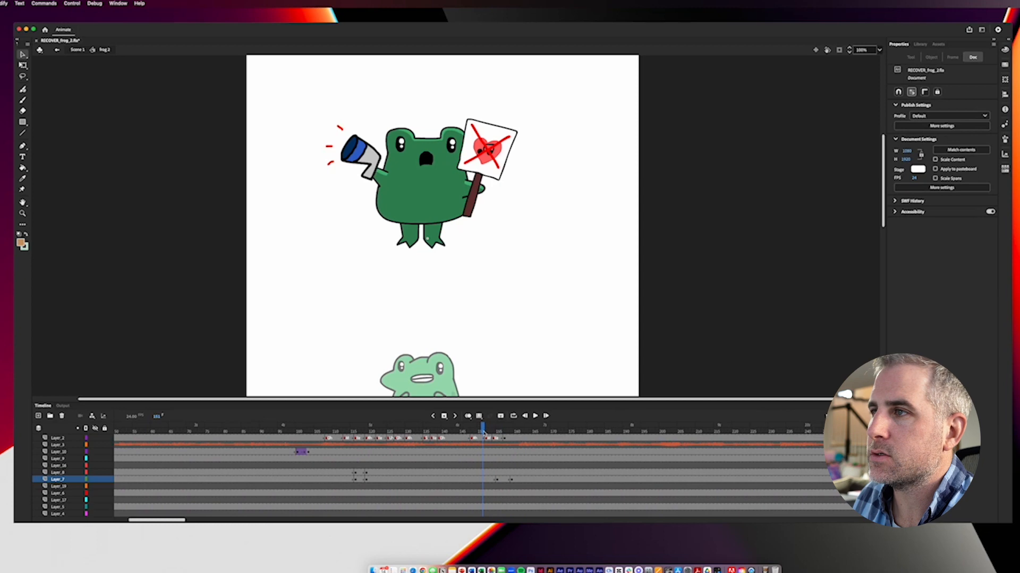
pyautogui.press('Return')
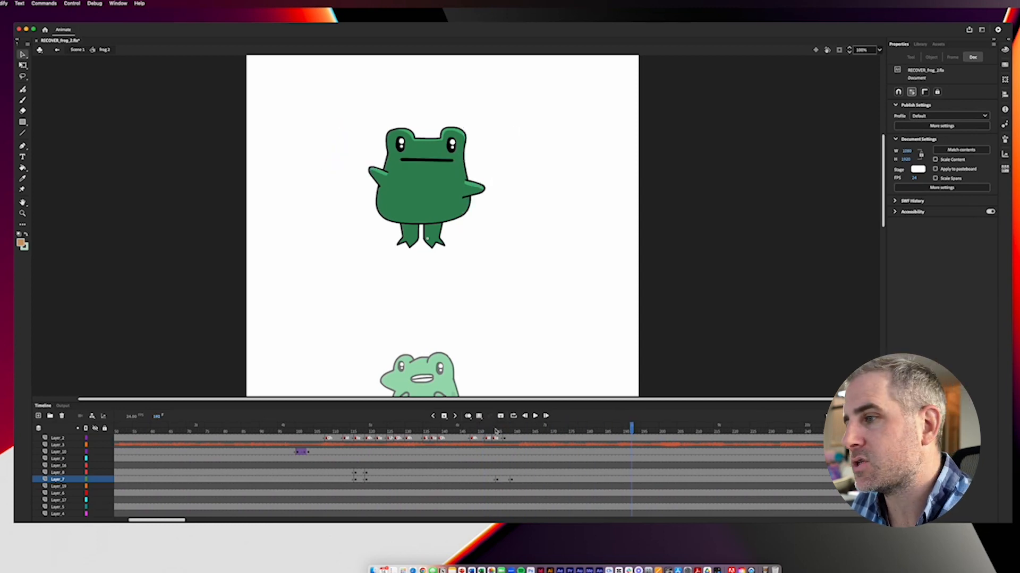
pyautogui.click(493, 431)
pyautogui.moveTo(495, 432); pyautogui.dragTo(513, 441)
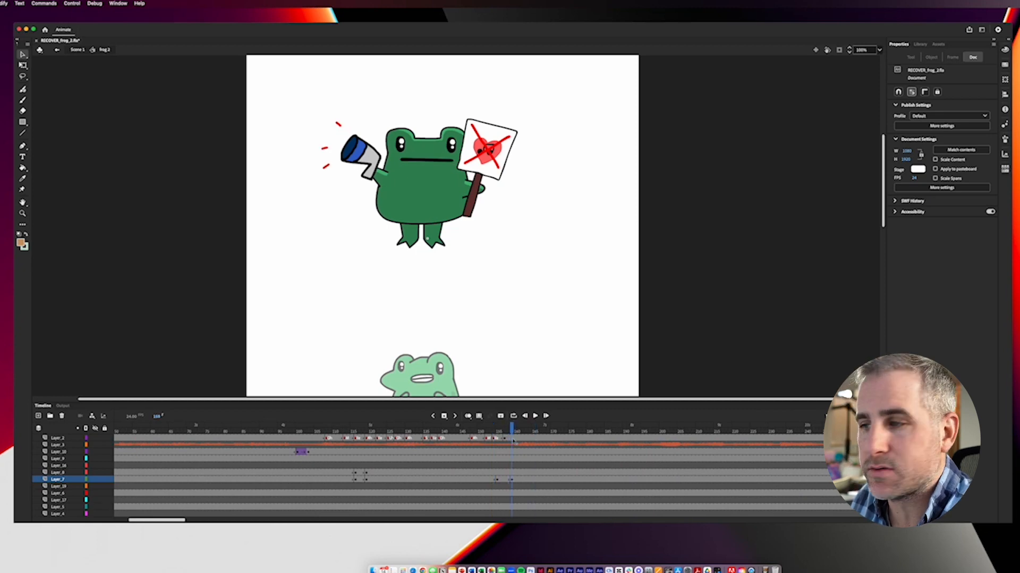
pyautogui.moveTo(513, 441); pyautogui.dragTo(496, 442)
pyautogui.press('Return')
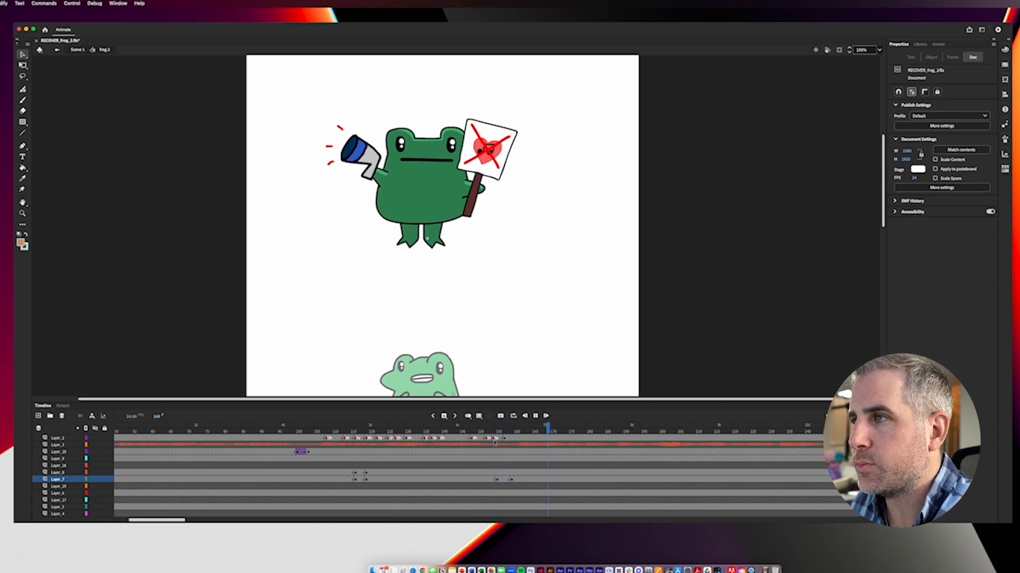
pyautogui.press('super+equal')
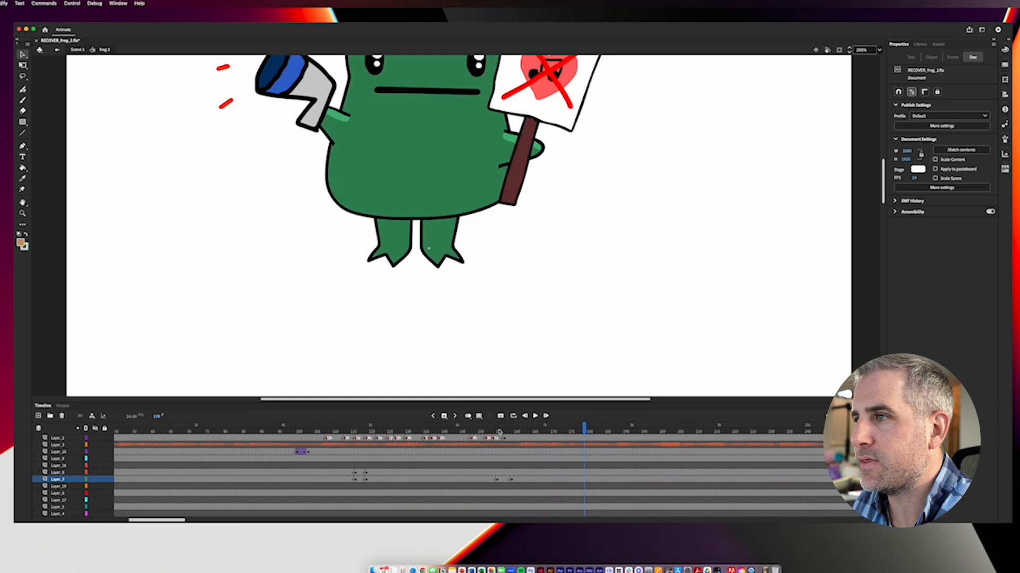
pyautogui.moveTo(490, 291); pyautogui.dragTo(492, 298)
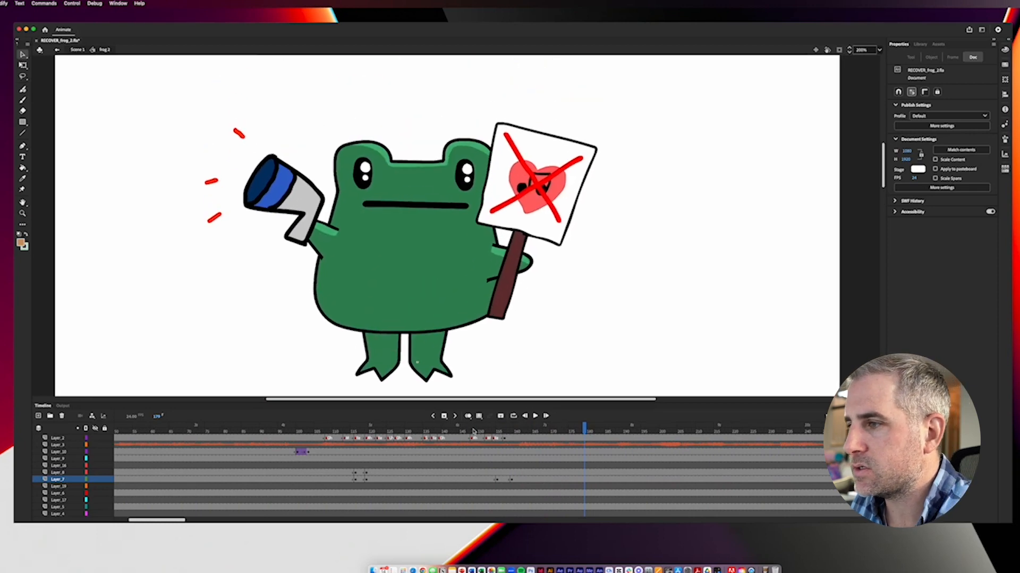
pyautogui.click(472, 431)
pyautogui.press('Return')
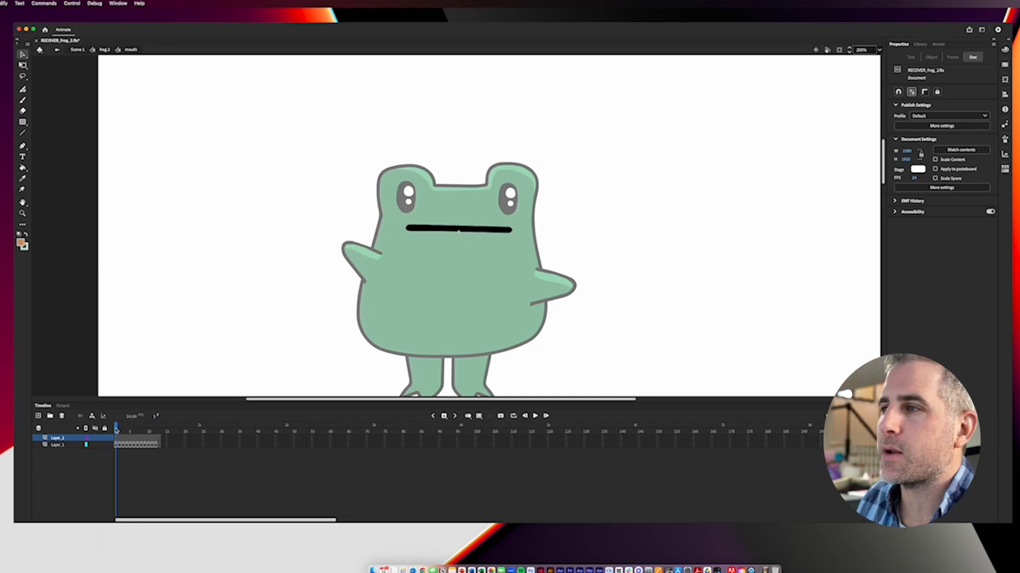
# Step: Scrub through the first mouth shapes in the top frog's "mouth" symbol and return to "frog 2"
pyautogui.moveTo(116, 430); pyautogui.dragTo(121, 431)
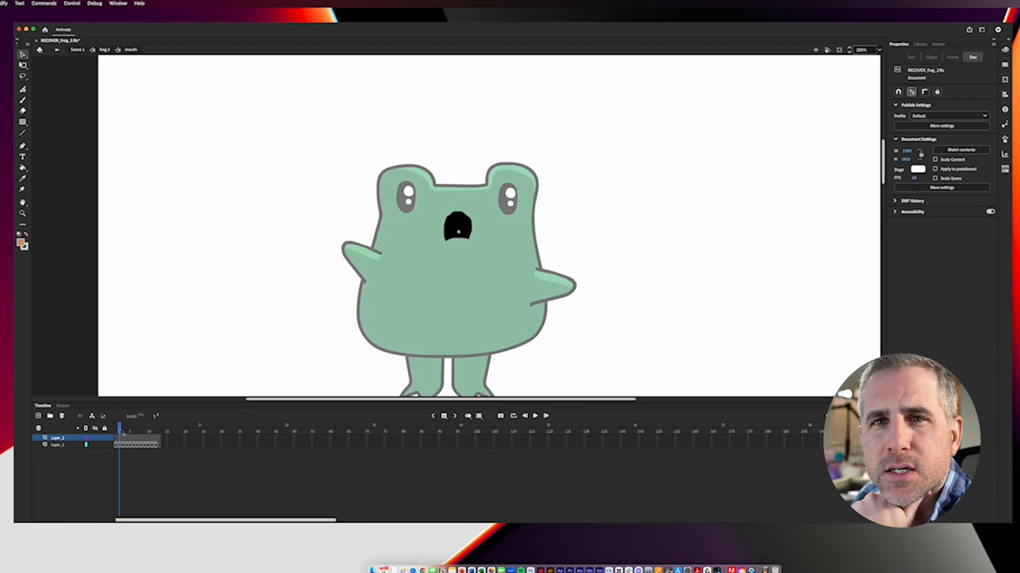
pyautogui.moveTo(121, 431)
pyautogui.mouseDown()
pyautogui.moveTo(130, 431)
pyautogui.moveTo(116, 431)
pyautogui.mouseUp()
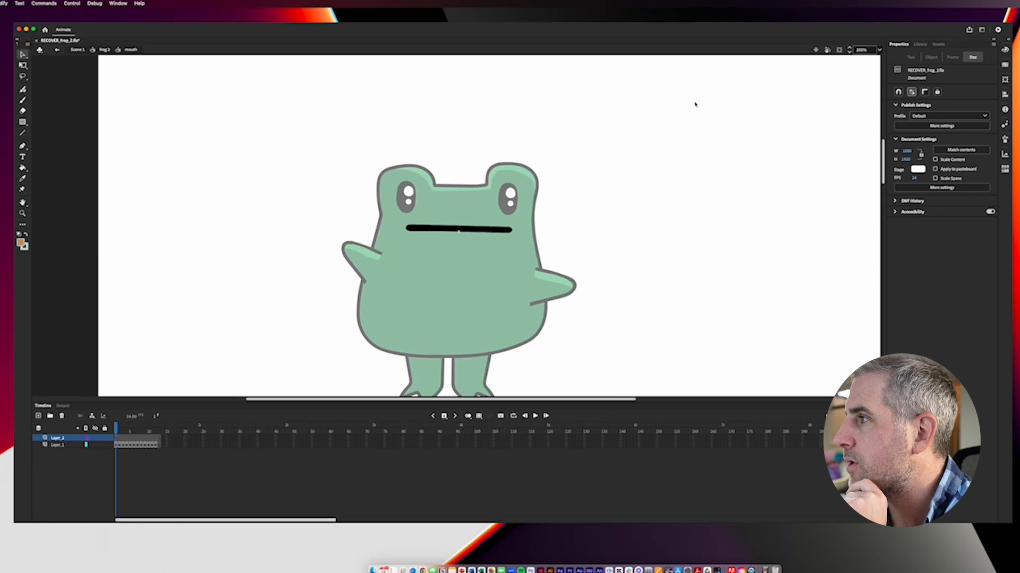
pyautogui.doubleClick(626, 189)
# Step: Open Lip Syncing for the mouth instance, examine its viseme setup and audio layer, and close it without applying
pyautogui.click(940, 214)
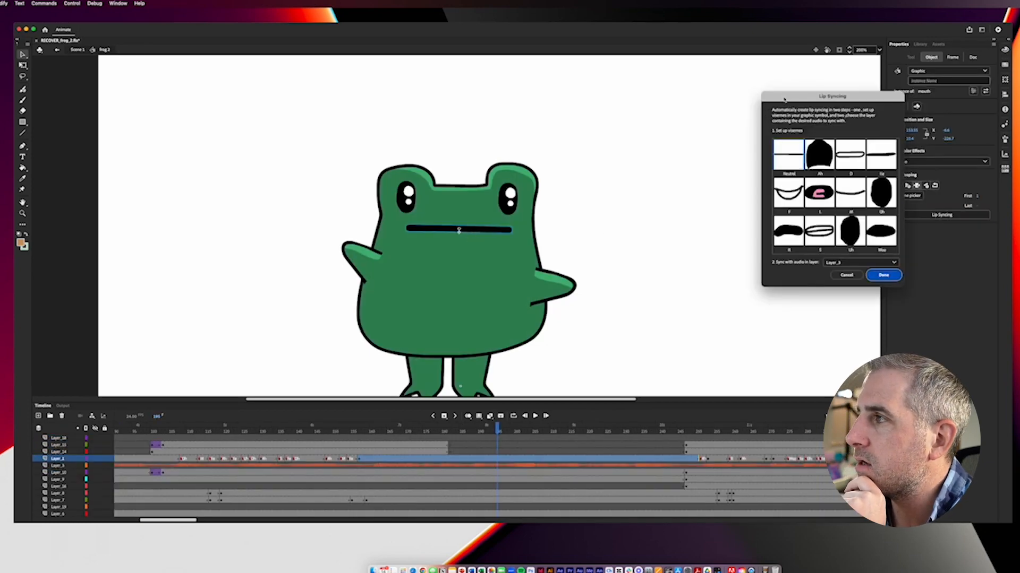
pyautogui.moveTo(780, 100); pyautogui.dragTo(455, 104)
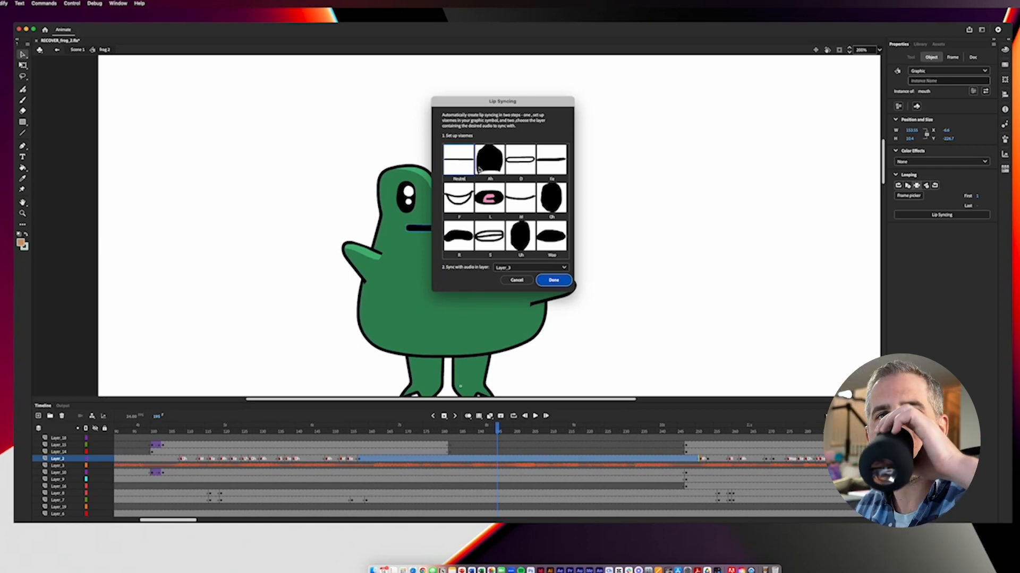
pyautogui.click(518, 280)
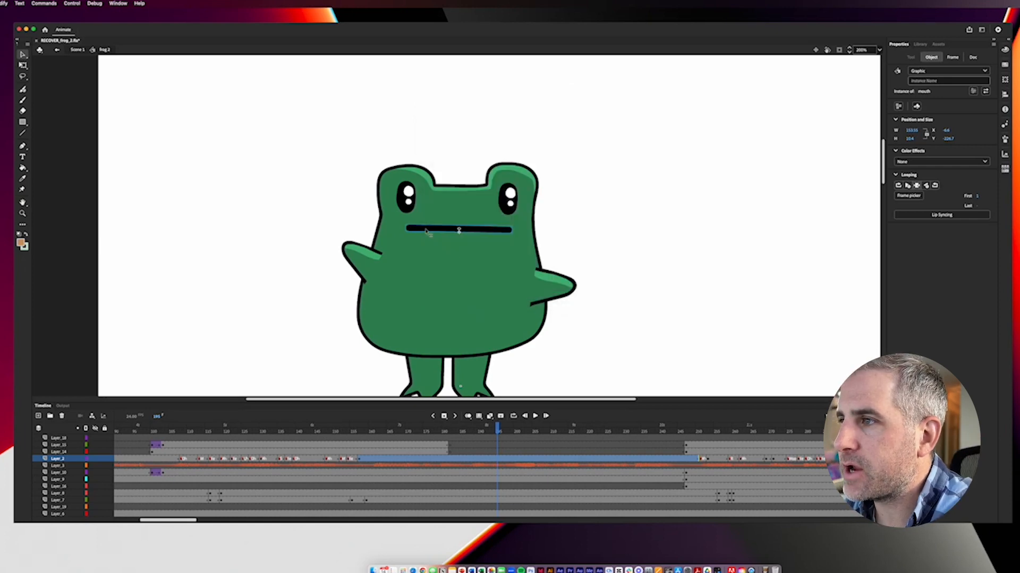
# Step: Open the "mouth" symbol and extend both of its layers with extra frames up to nearly the one-second mark
pyautogui.doubleClick(490, 232)
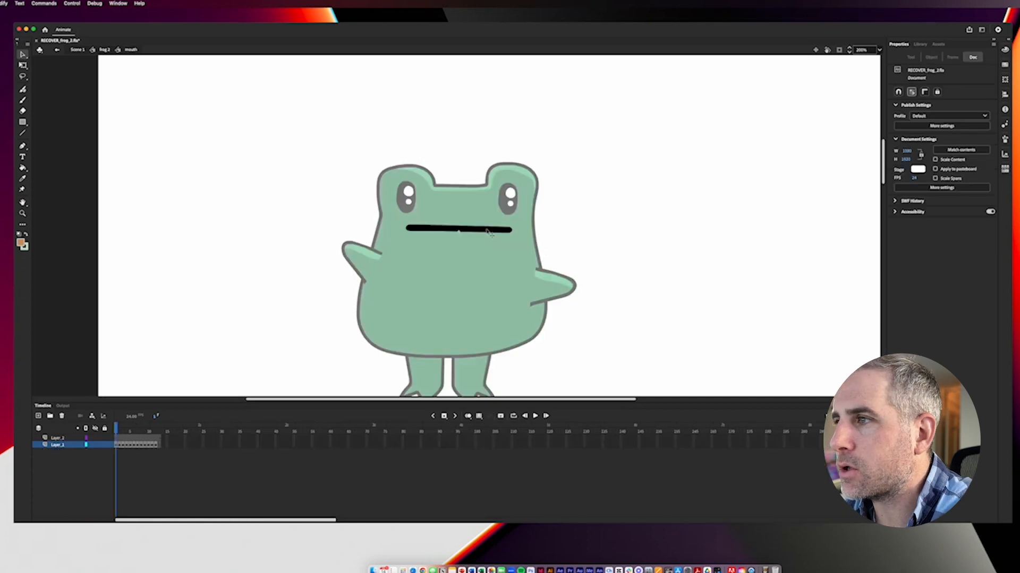
pyautogui.moveTo(118, 430); pyautogui.dragTo(197, 449)
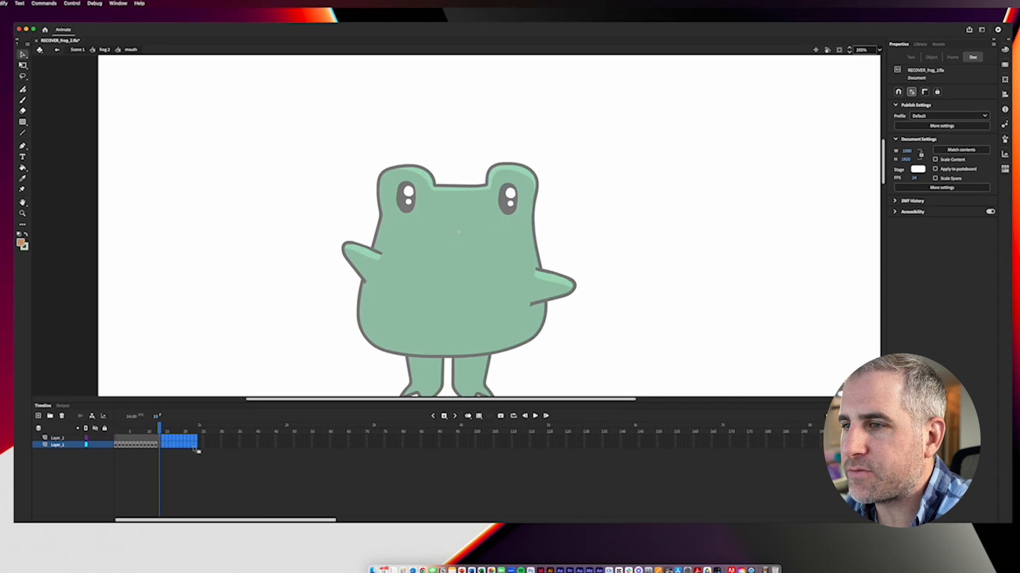
pyautogui.rightClick(196, 449)
pyautogui.click(222, 429)
# Step: Add a keyframe at frame 14 on the mouth symbol's Layer_1 and brush an orange sideways-U mouth shape on the face
pyautogui.click(165, 446)
pyautogui.click(22, 101)
pyautogui.moveTo(421, 227)
pyautogui.mouseDown()
pyautogui.moveTo(480, 232)
pyautogui.moveTo(420, 246)
pyautogui.mouseUp()
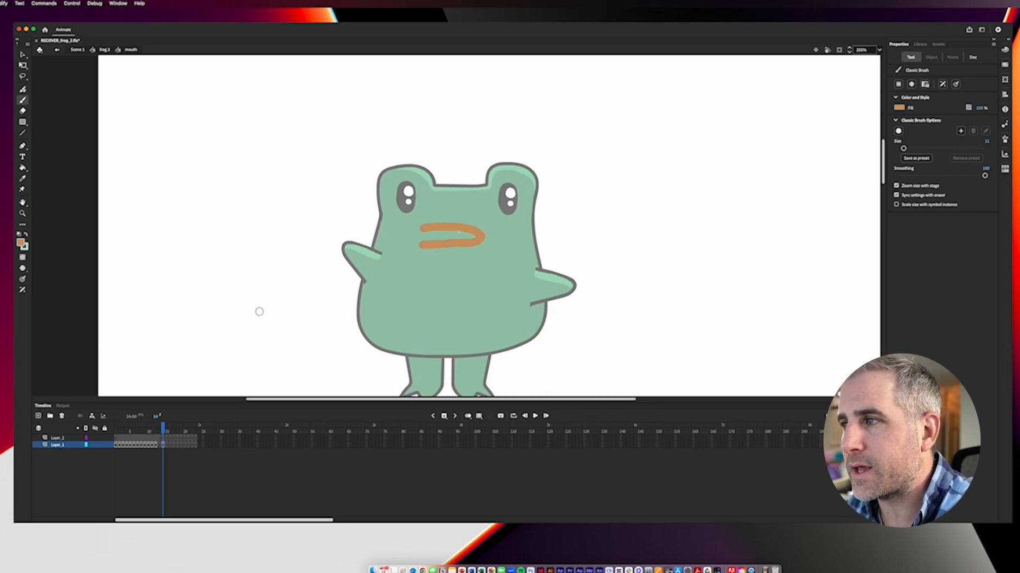
# Step: Undo the orange brushed mouth shape and its added keyframe, and return from the "mouth" symbol to "frog 2"
pyautogui.hotkey('ctrl', 'z')
pyautogui.hotkey('ctrl', 'z')
pyautogui.press('v')
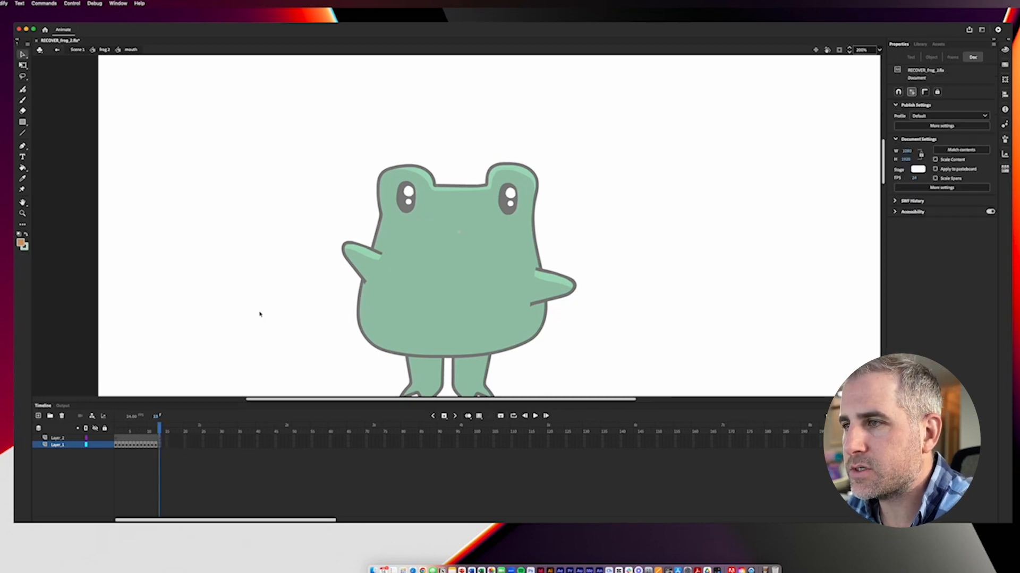
pyautogui.doubleClick(260, 314)
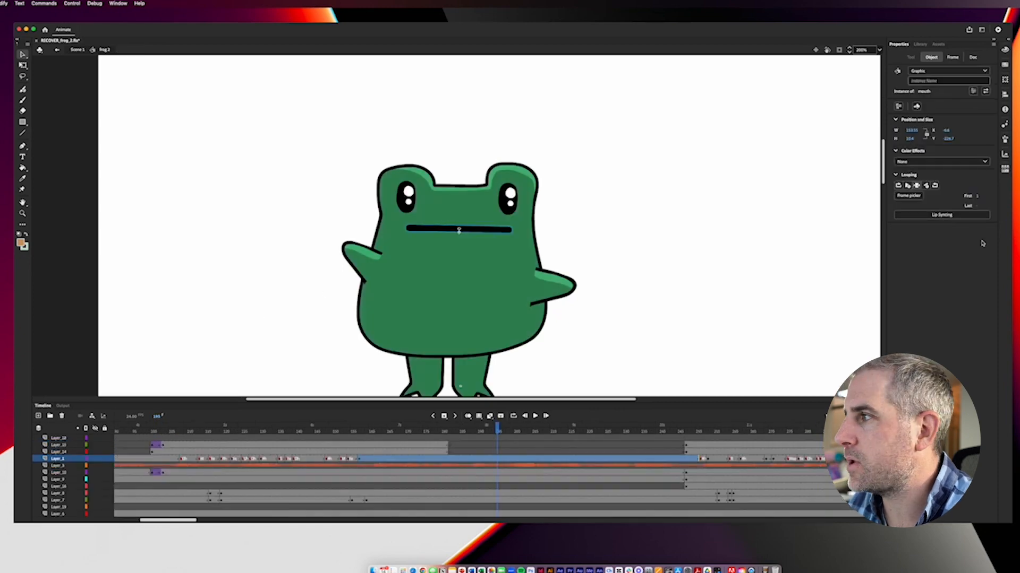
# Step: Open Lip Syncing for the mouth instance, look through the frame choices for the D viseme, and cancel without applying
pyautogui.click(941, 214)
pyautogui.click(525, 169)
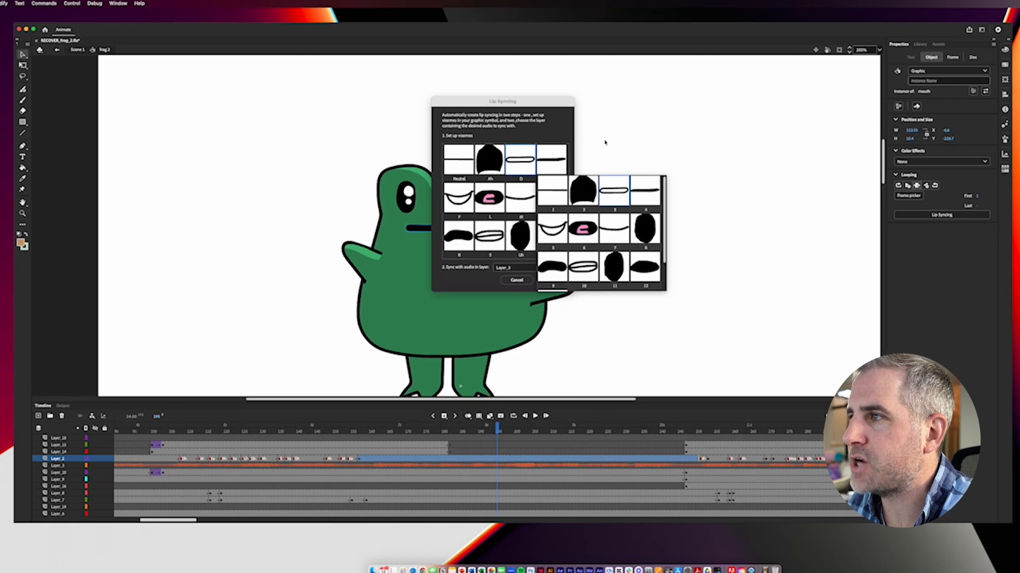
pyautogui.click(539, 102)
pyautogui.moveTo(539, 101); pyautogui.dragTo(663, 111)
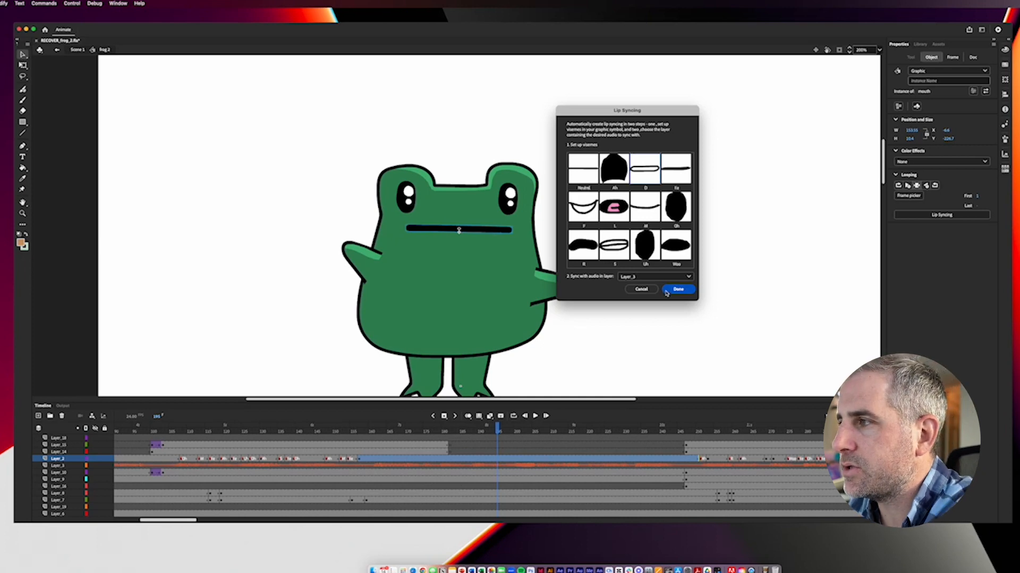
pyautogui.click(641, 289)
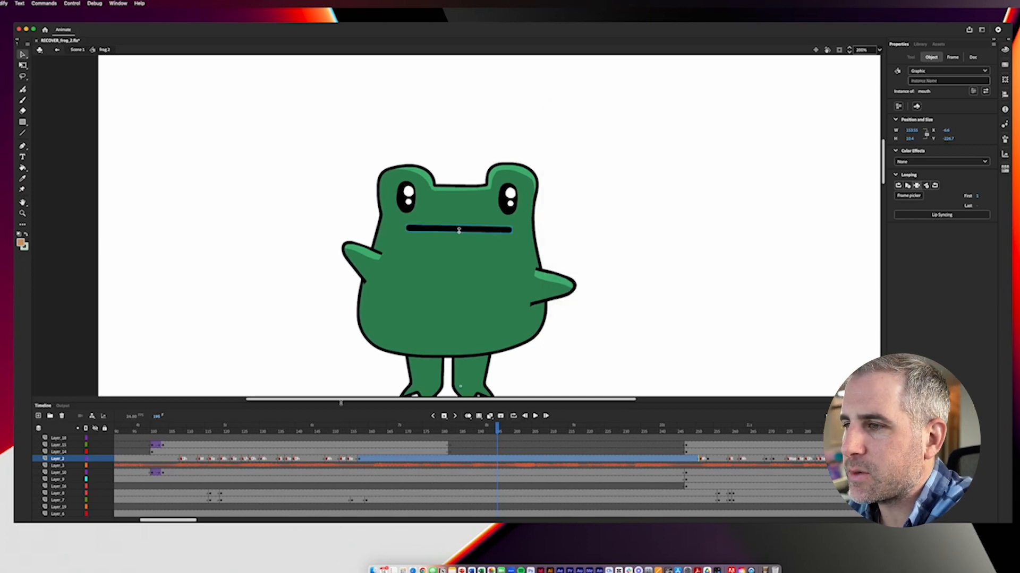
# Step: Scrub back to about frame 107 of "frog 2" and play the lip-synced section
pyautogui.click(292, 431)
pyautogui.moveTo(292, 431); pyautogui.dragTo(179, 429)
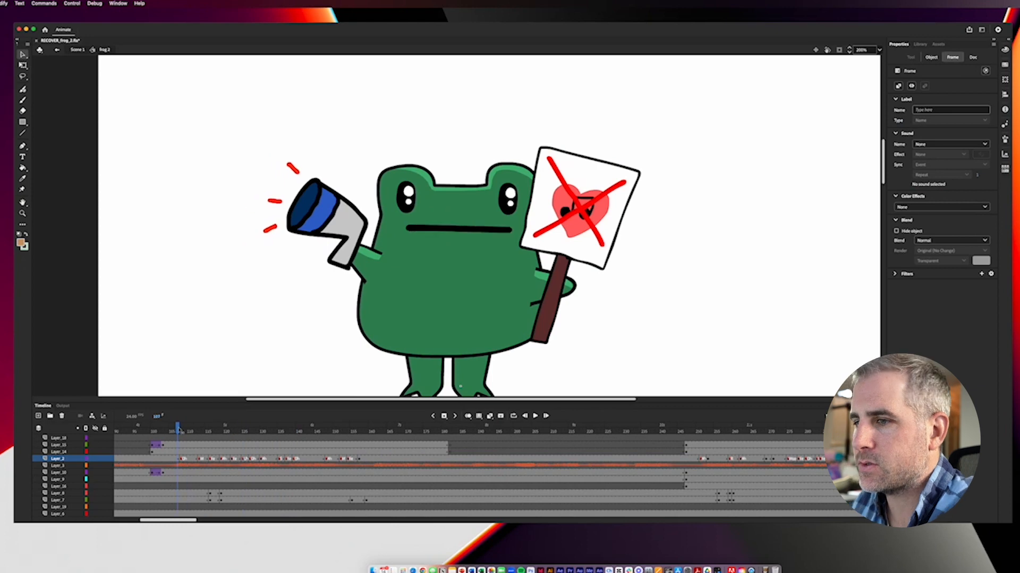
pyautogui.press('Return')
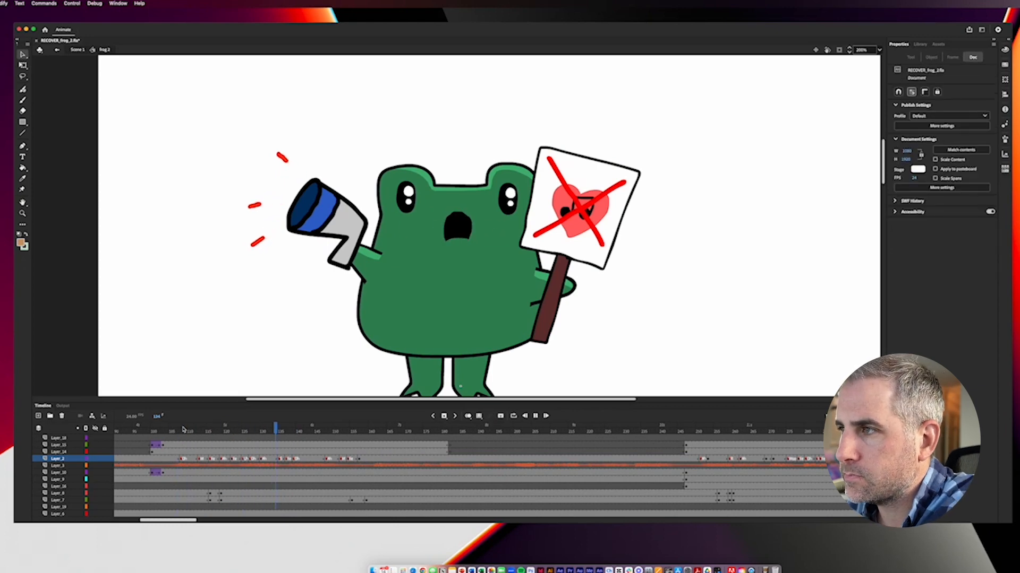
pyautogui.press('Return')
# Step: Select the mouth instance at frame 135, open its Frame Picker, and undock and enlarge it to show every mouth frame
pyautogui.moveTo(313, 428); pyautogui.dragTo(280, 432)
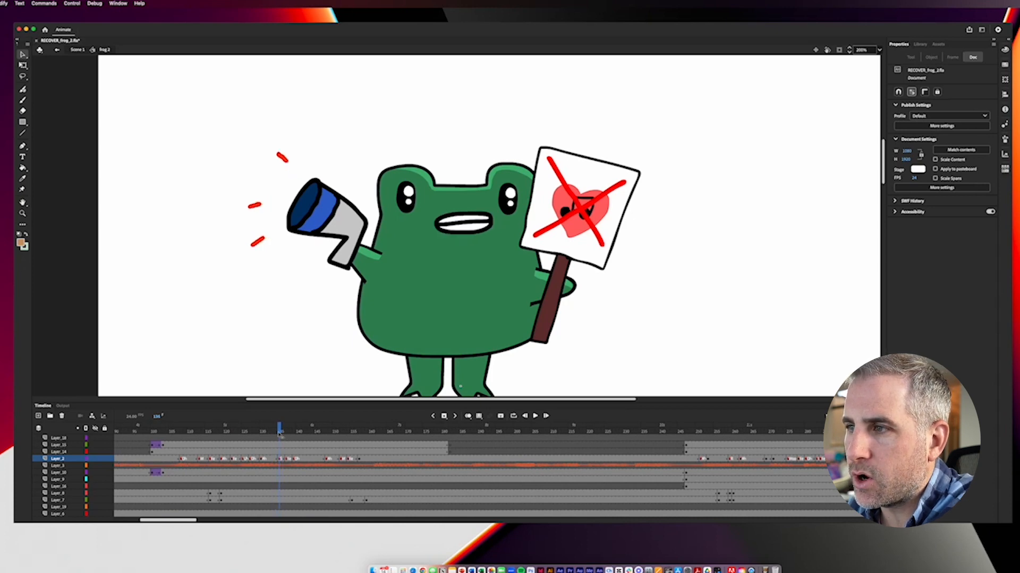
pyautogui.click(280, 459)
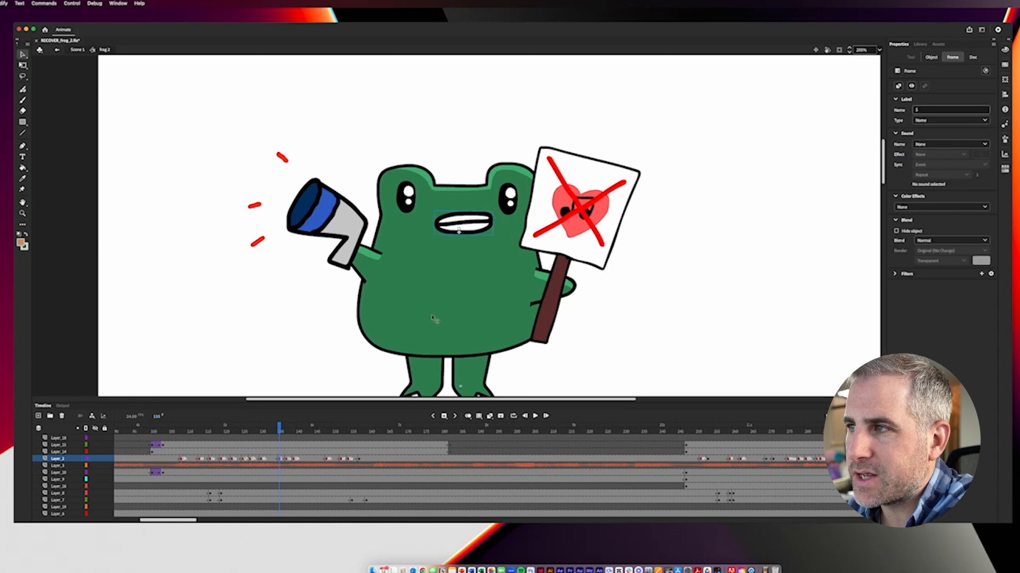
pyautogui.click(450, 226)
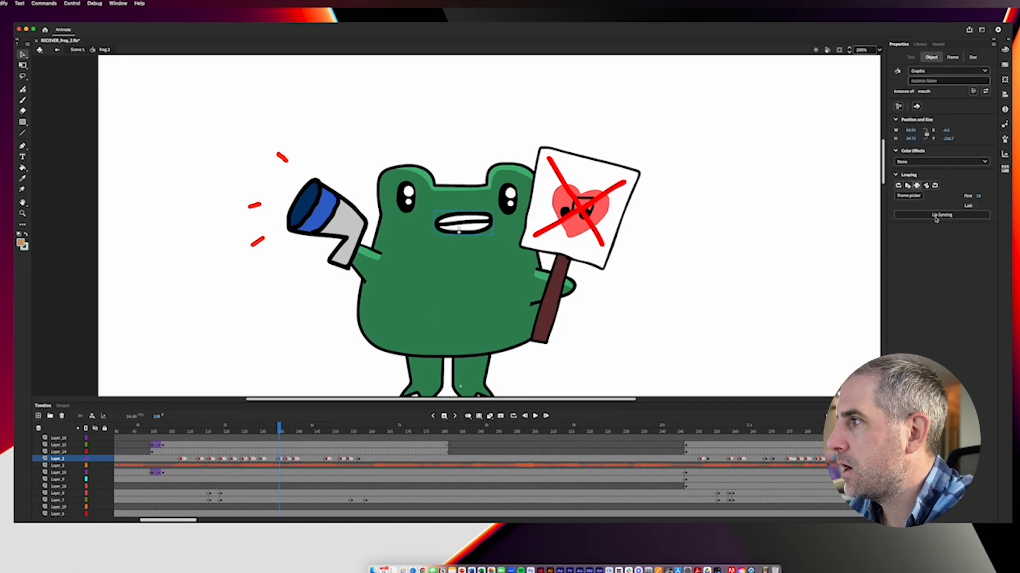
pyautogui.click(909, 195)
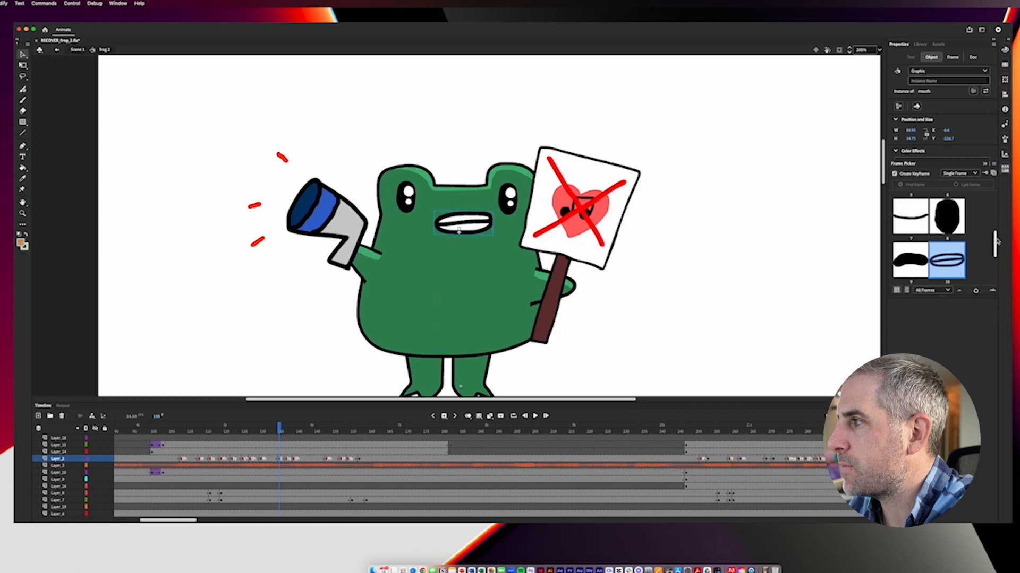
pyautogui.scroll(5, 996, 243)
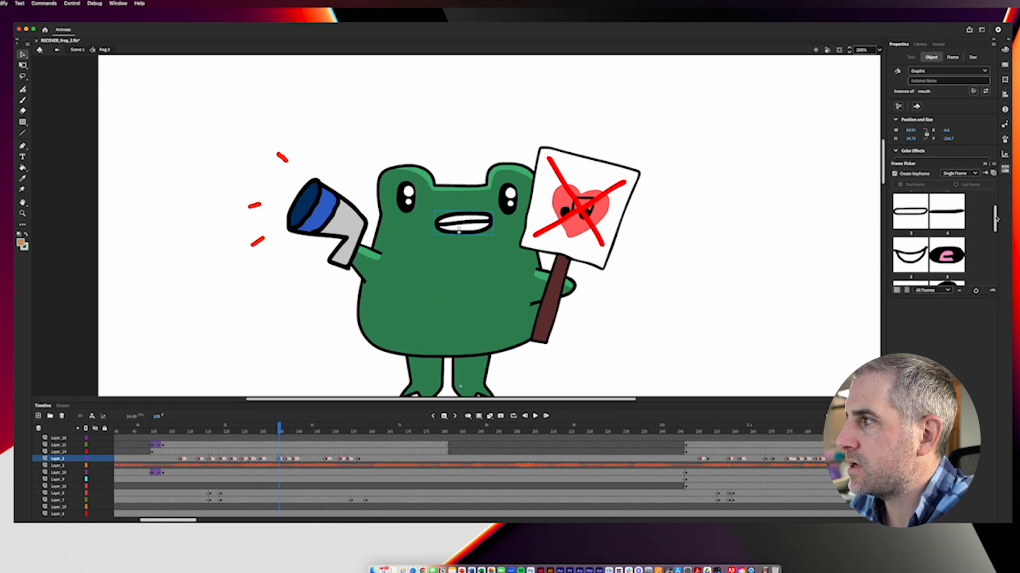
pyautogui.moveTo(905, 166); pyautogui.dragTo(709, 97)
pyautogui.moveTo(802, 226); pyautogui.dragTo(821, 404)
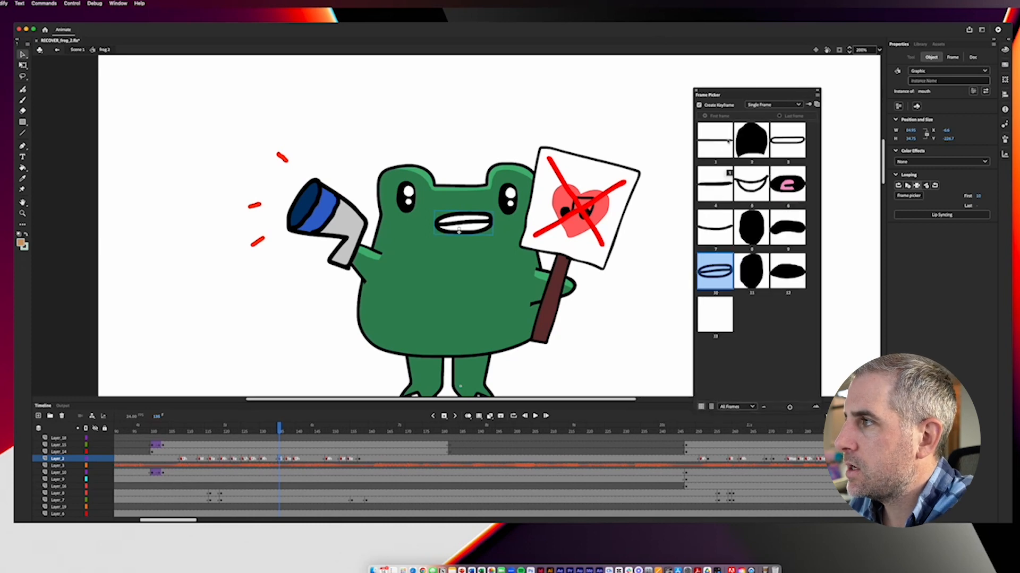
pyautogui.moveTo(749, 92); pyautogui.dragTo(702, 75)
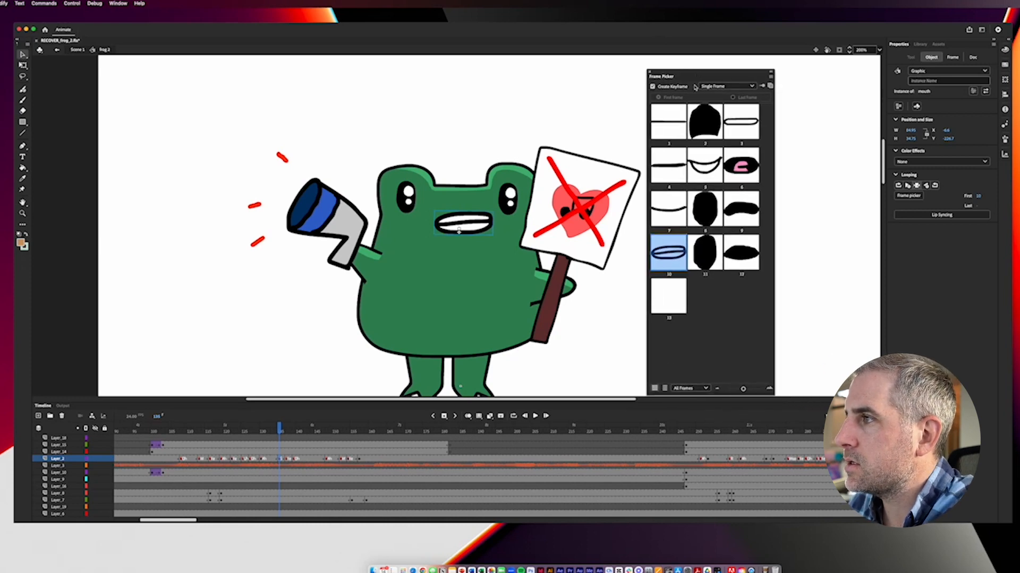
# Step: Try alternative mouth shapes at frame 135 with the Frame Picker, set the mouth back to frame 10 and close the picker
pyautogui.click(676, 175)
pyautogui.click(669, 209)
pyautogui.click(668, 253)
pyautogui.click(741, 260)
pyautogui.click(741, 210)
pyautogui.click(705, 209)
pyautogui.click(705, 165)
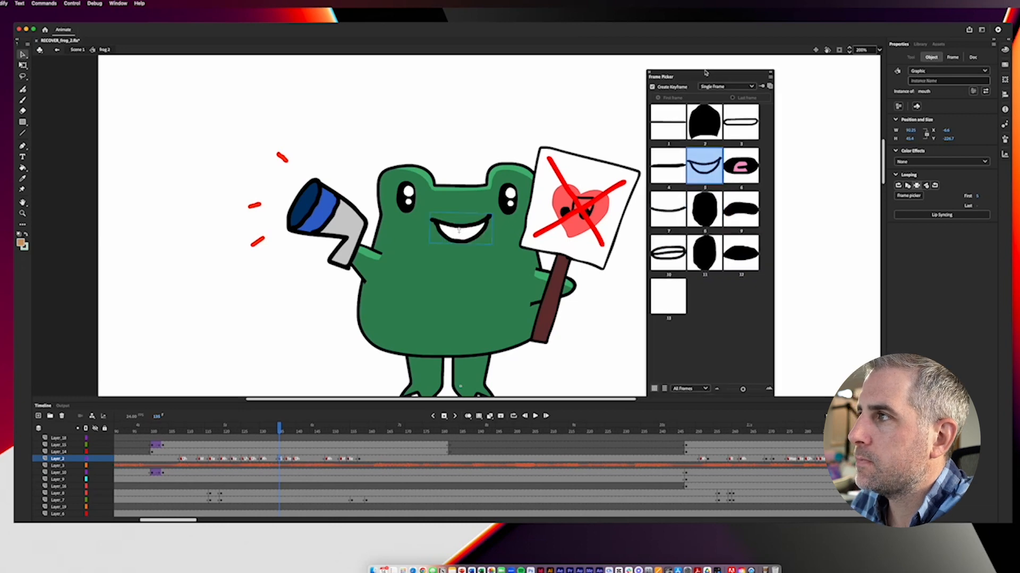
pyautogui.moveTo(705, 73); pyautogui.dragTo(686, 102)
pyautogui.click(648, 293)
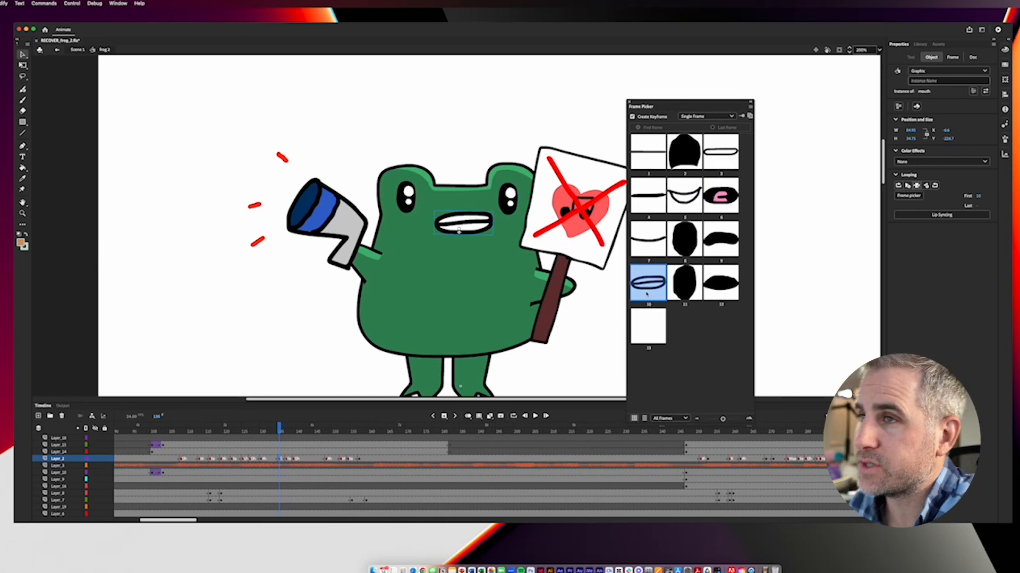
pyautogui.click(629, 102)
# Step: Scrub and play the singing section of "frog 2", ending at about frame 141
pyautogui.moveTo(229, 427); pyautogui.dragTo(272, 427)
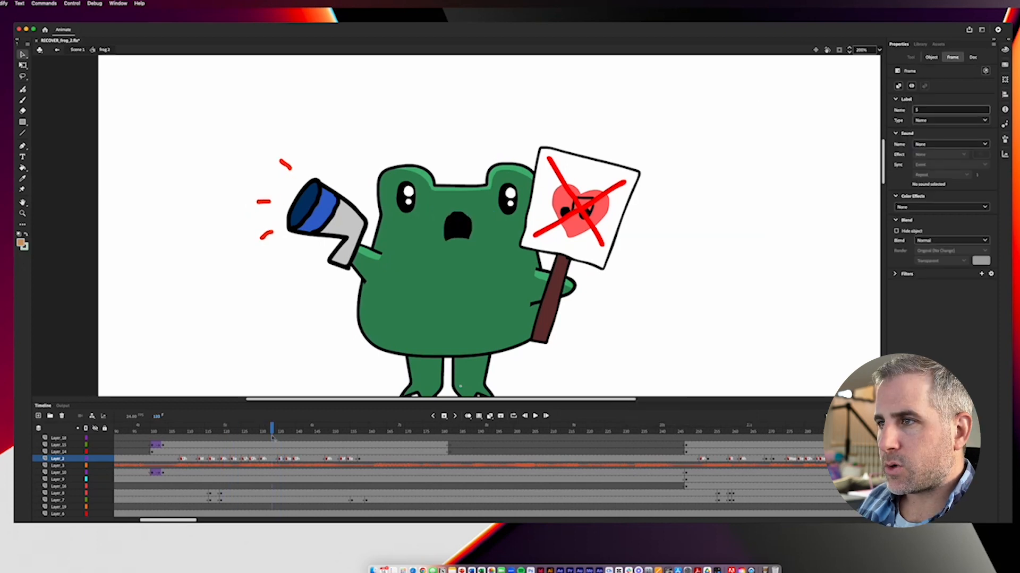
pyautogui.press('Return')
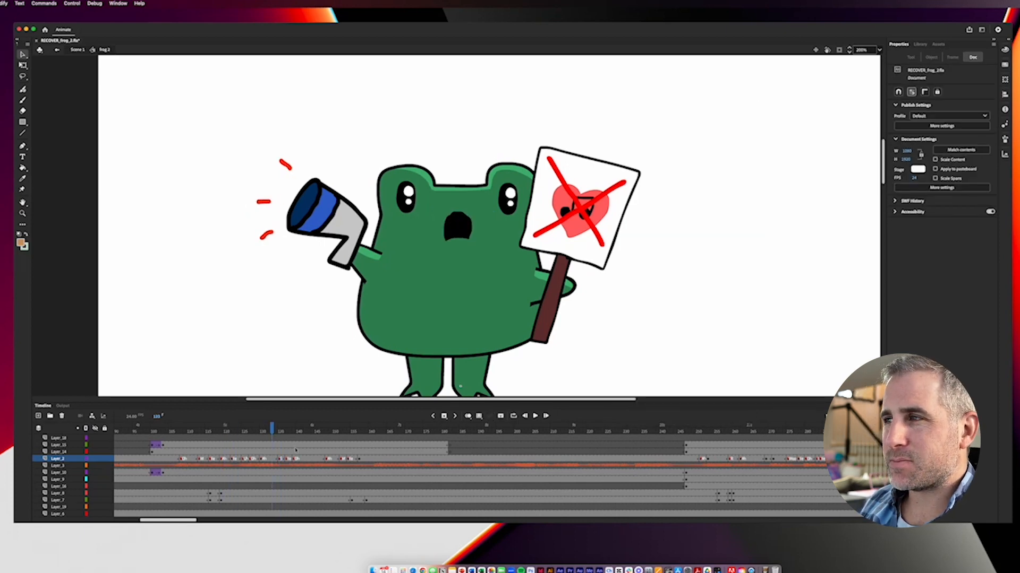
pyautogui.click(392, 346)
pyautogui.moveTo(275, 427); pyautogui.dragTo(301, 426)
# Step: Examine the separate body and leg symbols of the frog, and scrub ahead to about frame 156
pyautogui.click(436, 333)
pyautogui.press('super+minus')
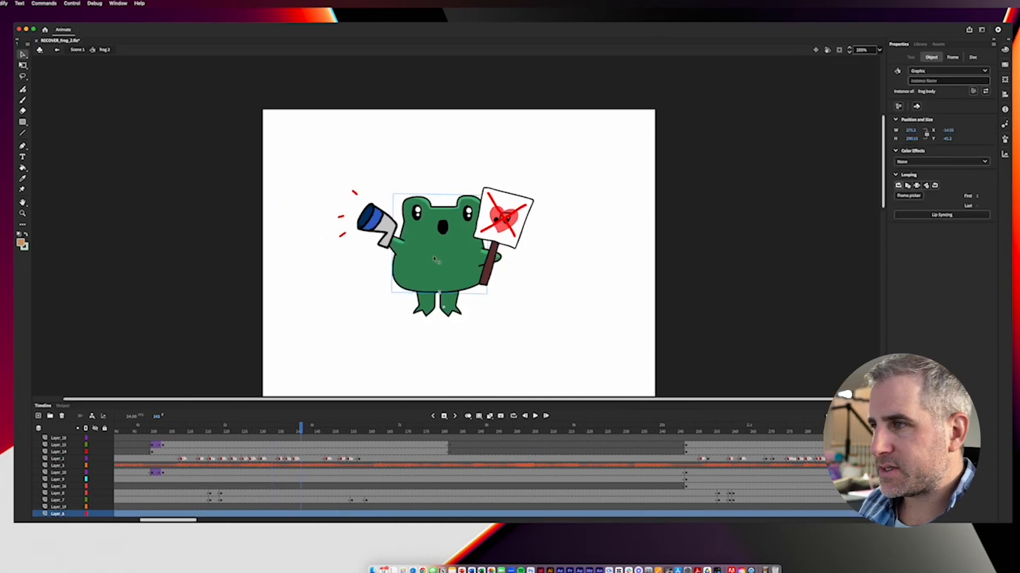
pyautogui.click(458, 325)
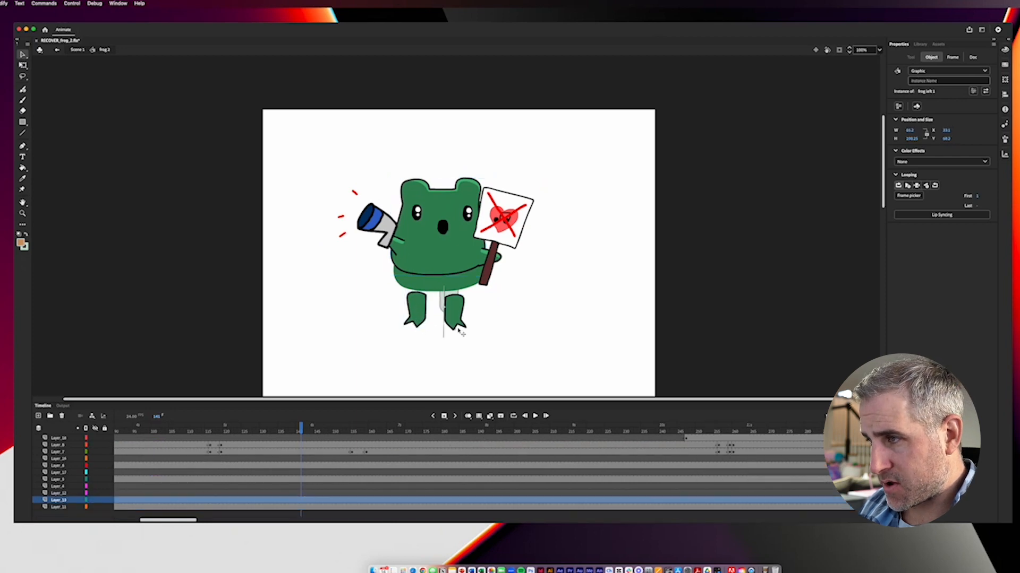
pyautogui.click(425, 303)
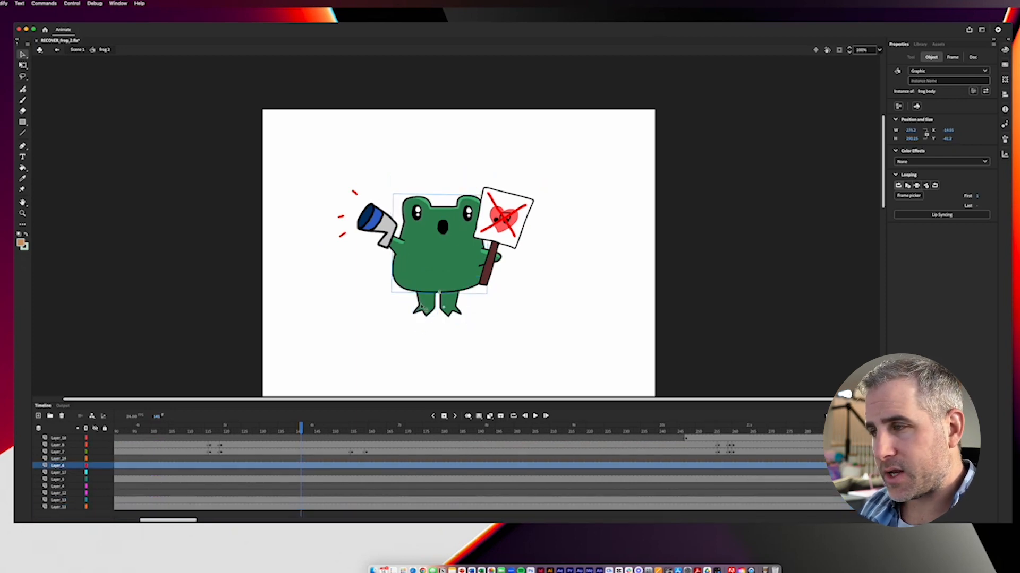
pyautogui.moveTo(299, 432); pyautogui.dragTo(352, 435)
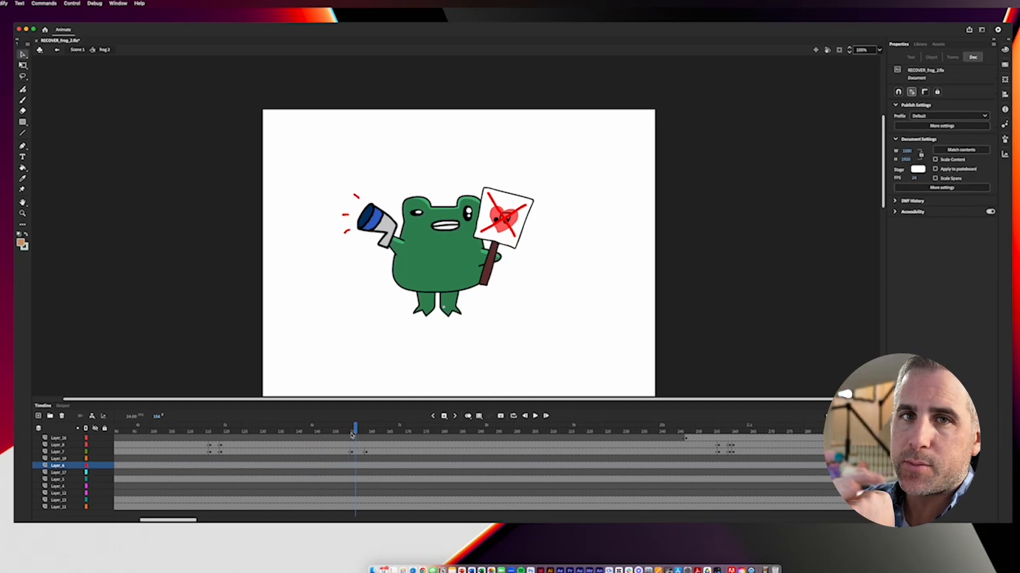
# Step: Return to Scene 1, bring all three frogs into view and scrub forward along the main timeline
pyautogui.doubleClick(247, 330)
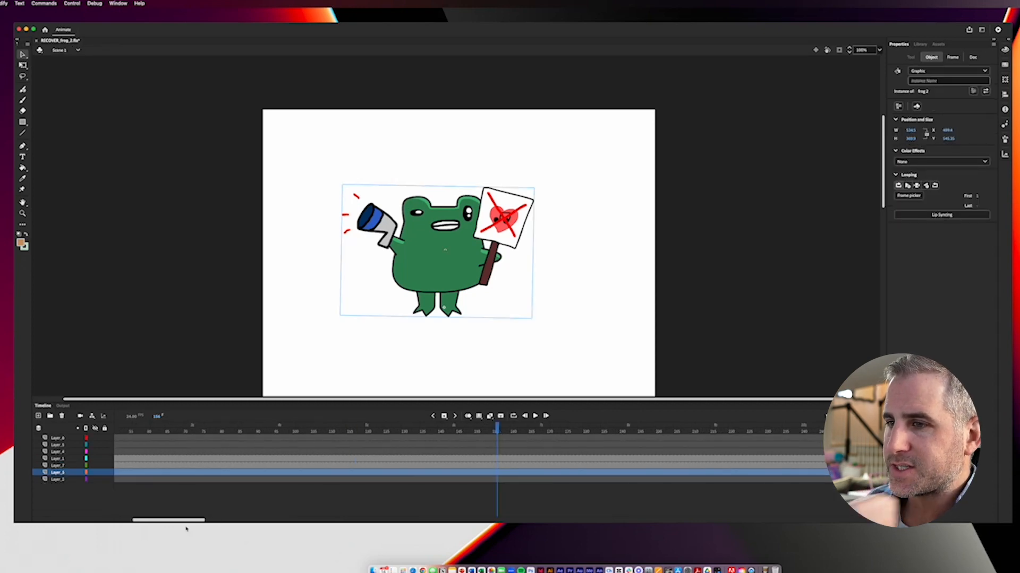
pyautogui.press('super+minus')
pyautogui.press('super+minus')
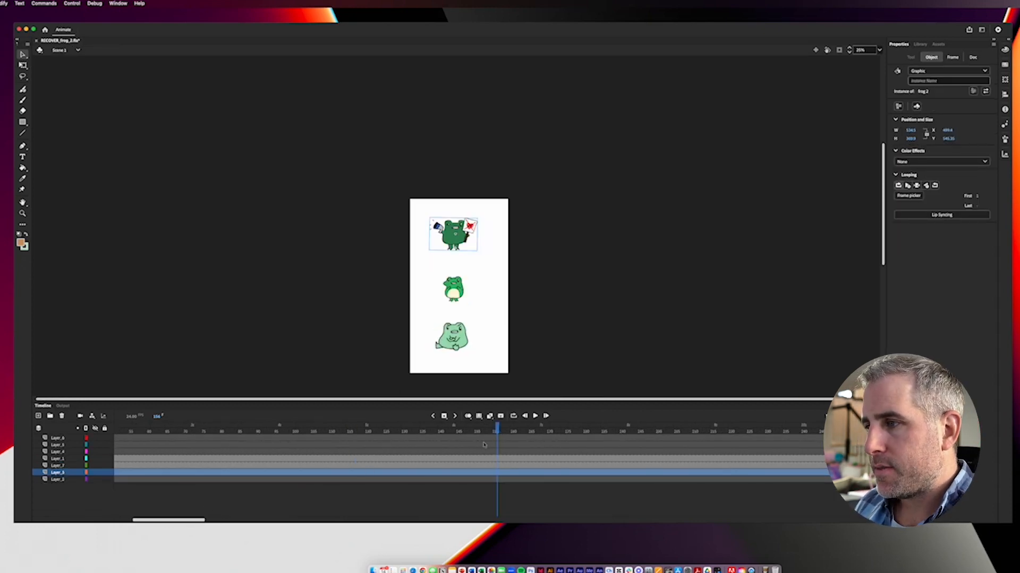
pyautogui.moveTo(497, 433); pyautogui.dragTo(533, 434)
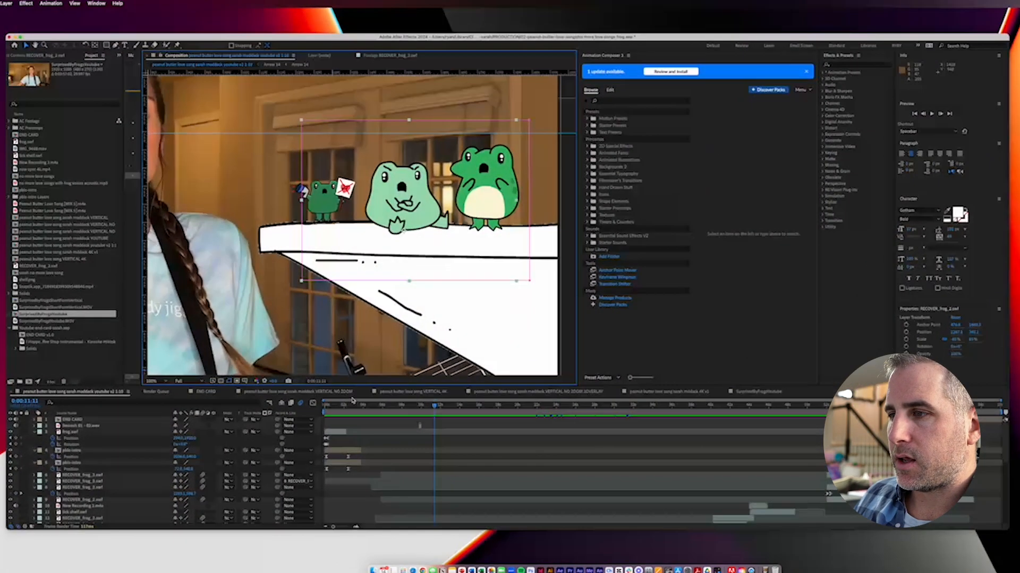
# Step: Switch to After Effects, go to 0:00:34:12 and select the RECOVER_frog_2.swf layer whose Position keyframes start there
pyautogui.moveTo(348, 406); pyautogui.dragTo(657, 455)
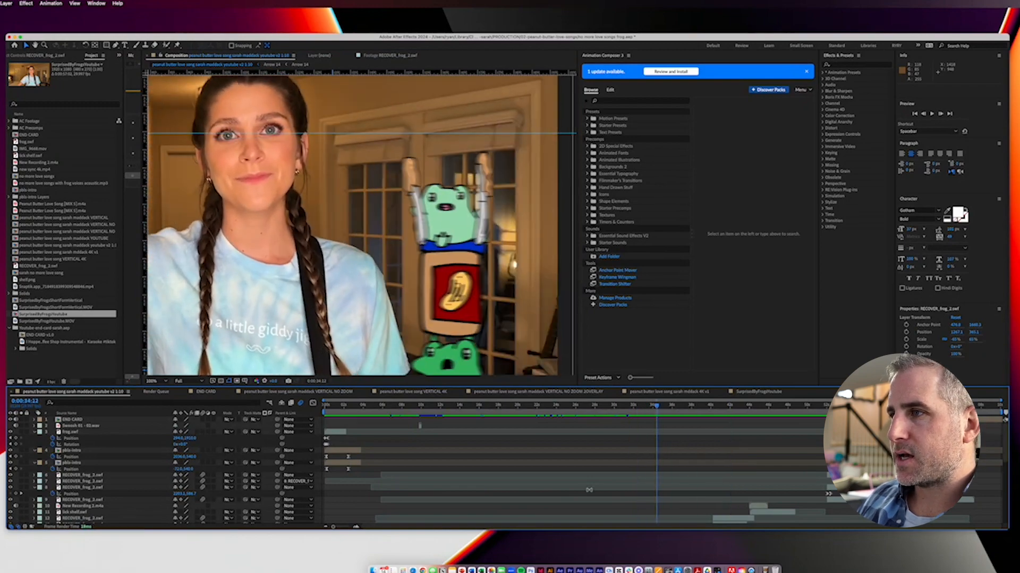
pyautogui.scroll(-10, 589, 490)
pyautogui.click(670, 433)
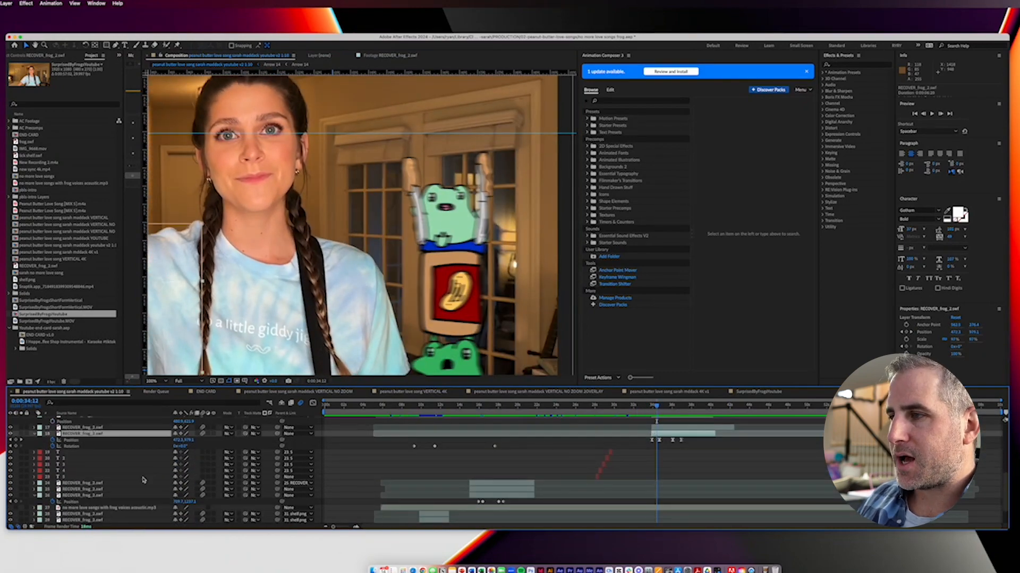
pyautogui.press(',')
# Step: Scrub through the selected frog layer's Position keyframes from 0:00:34:15 to 0:00:37:00 to examine its movement in and out
pyautogui.click(659, 407)
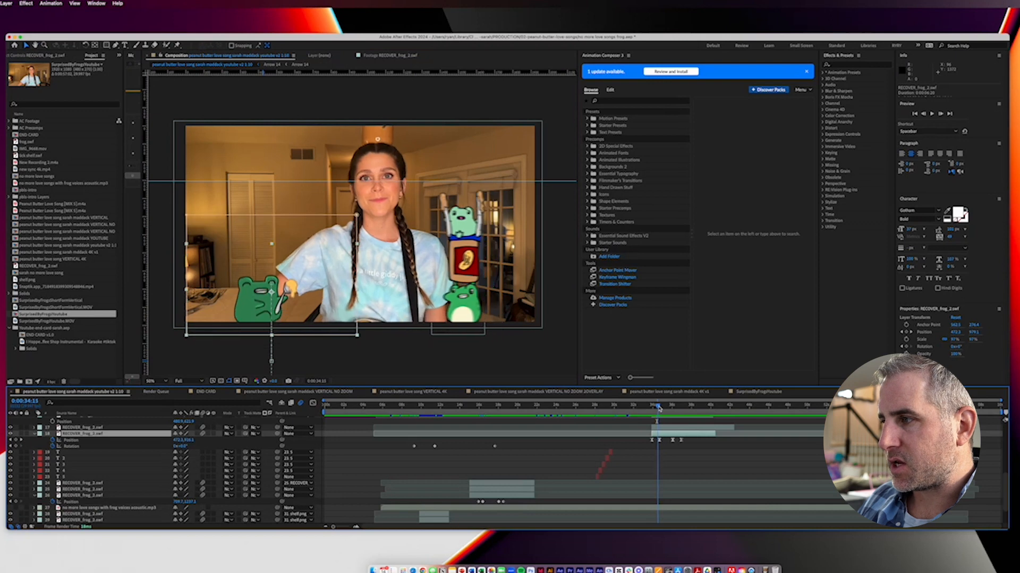
pyautogui.moveTo(659, 409); pyautogui.dragTo(661, 409)
pyautogui.click(659, 440)
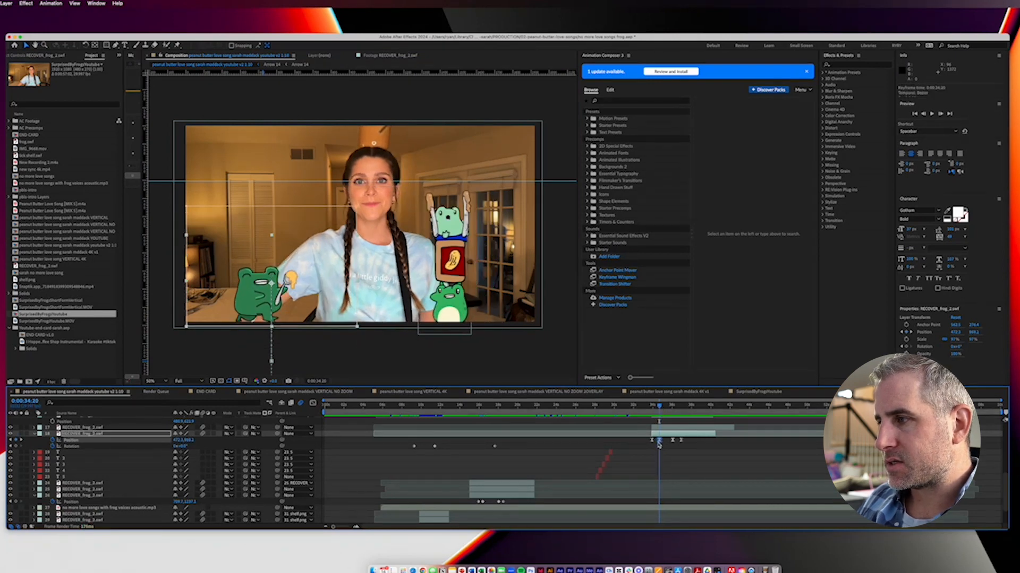
pyautogui.moveTo(667, 408); pyautogui.dragTo(673, 410)
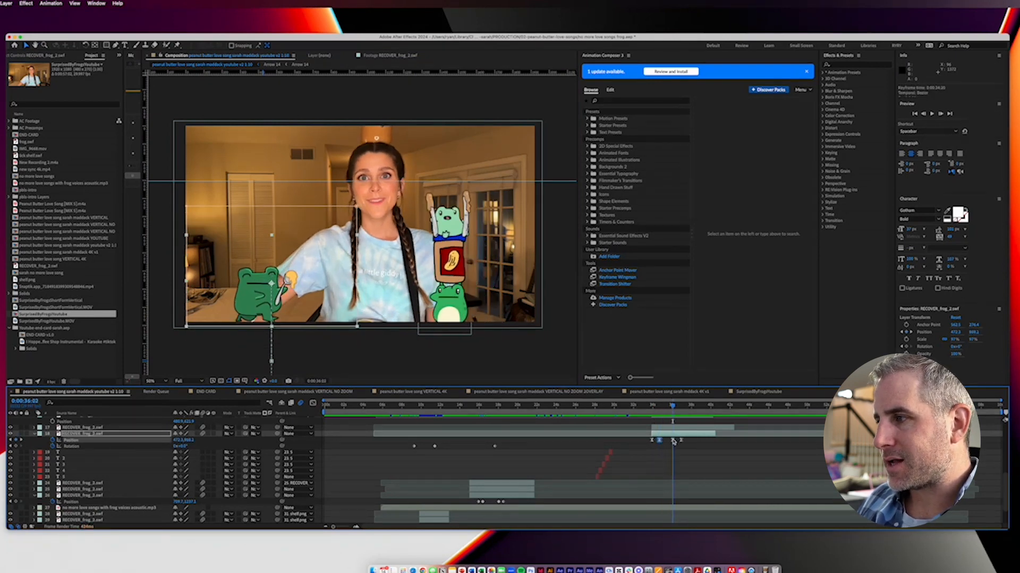
pyautogui.moveTo(672, 408); pyautogui.dragTo(681, 408)
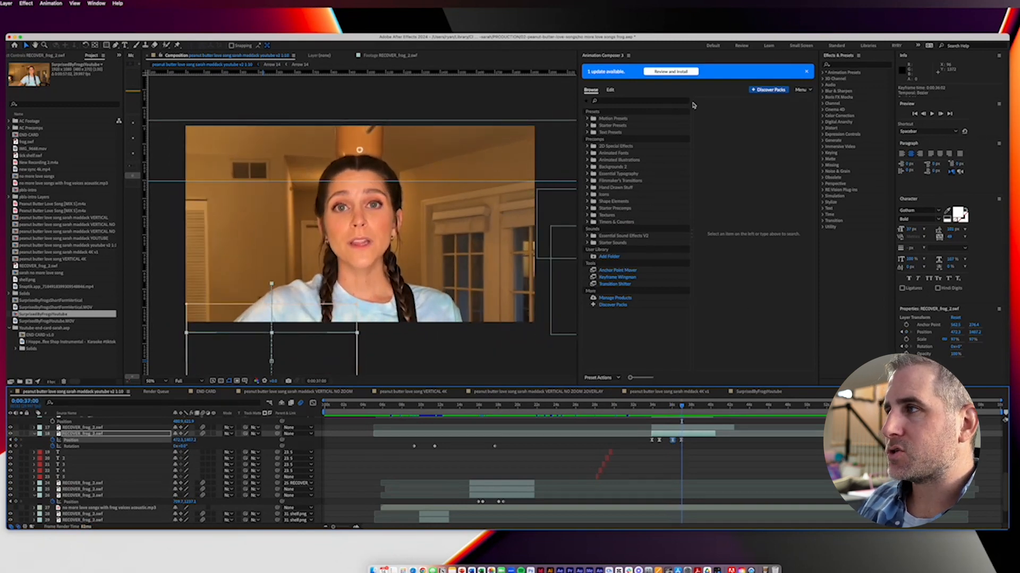
# Step: Dismiss Animation Composer's update notice and browse the 2D Position transitions to the Bottom preset of Overshoot Position 1
pyautogui.click(806, 72)
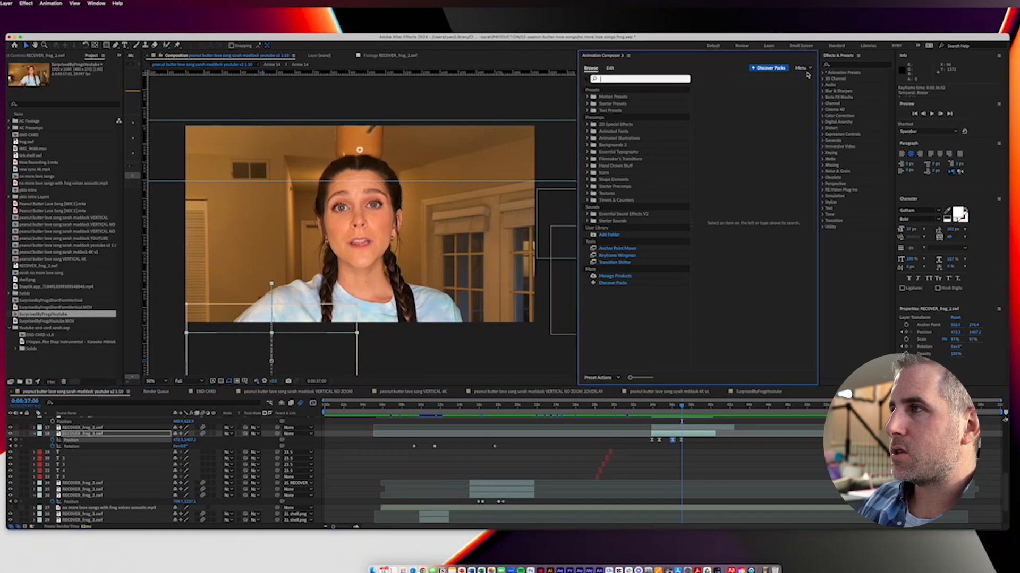
pyautogui.click(587, 97)
pyautogui.click(594, 104)
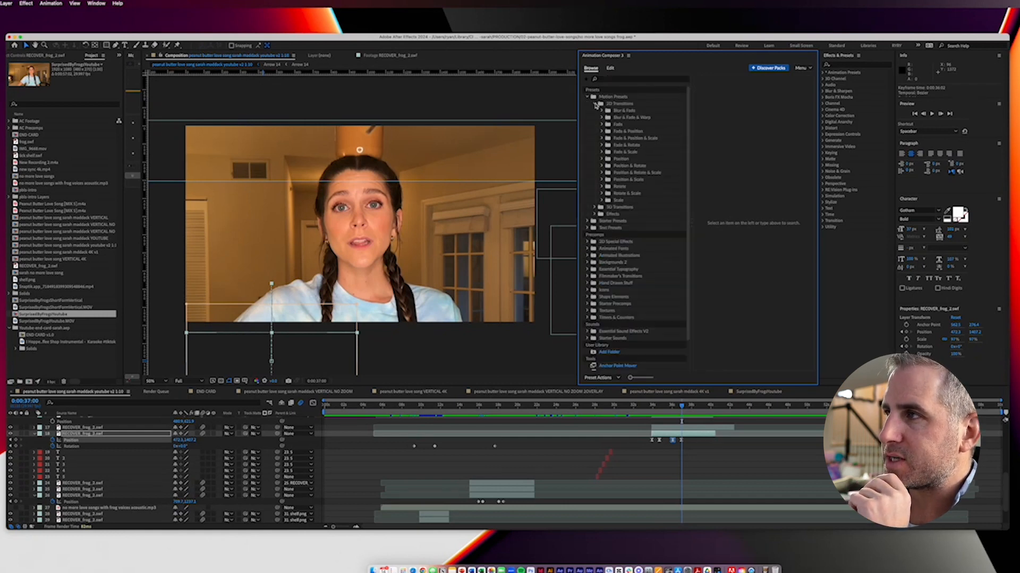
pyautogui.click(602, 159)
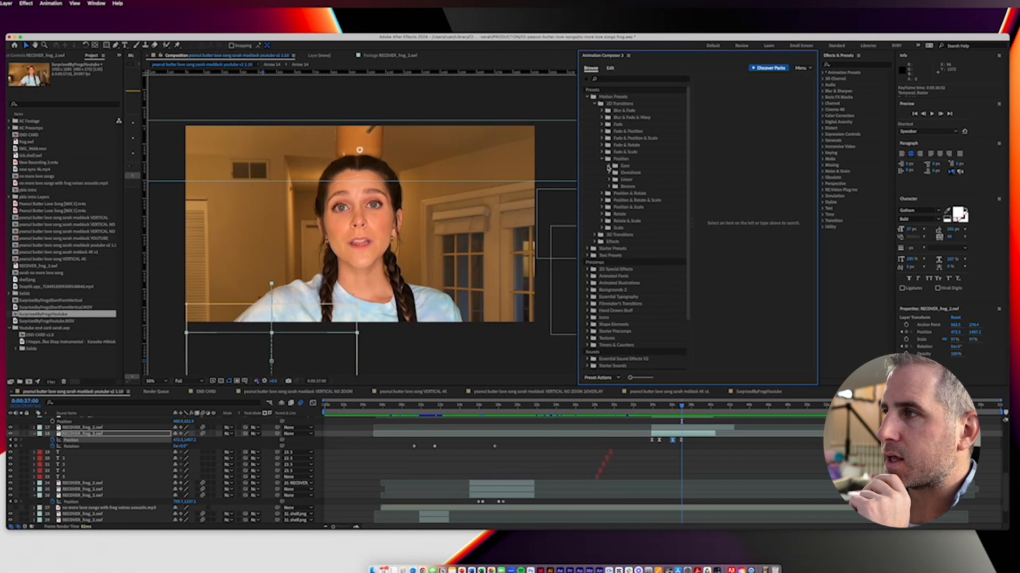
pyautogui.click(609, 173)
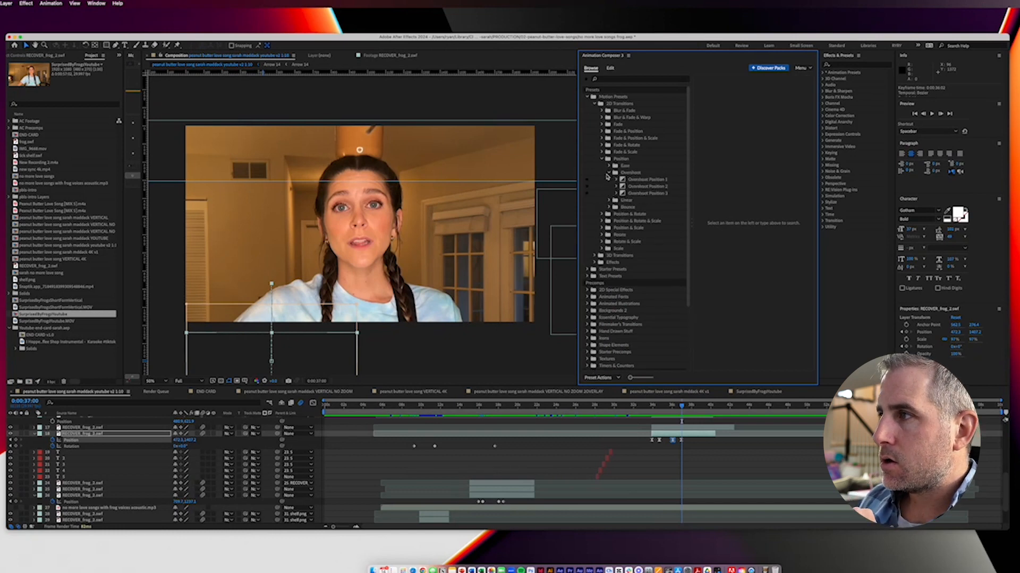
pyautogui.click(616, 180)
pyautogui.click(629, 186)
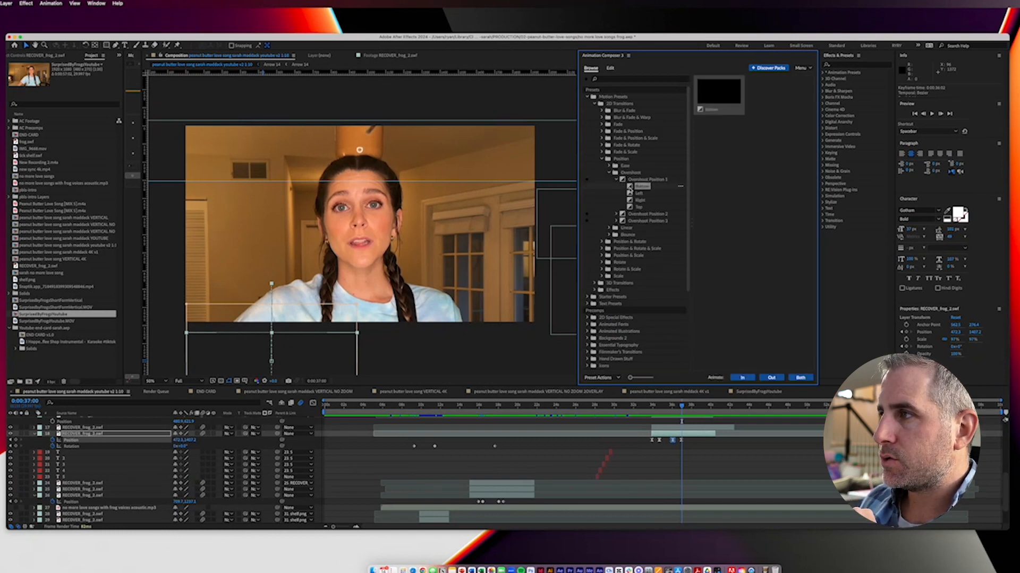
# Step: Try the Right preset of Overshoot Position 1 as an Out transition on the selected frog layer and preview it from about 0:00:39:08
pyautogui.click(633, 200)
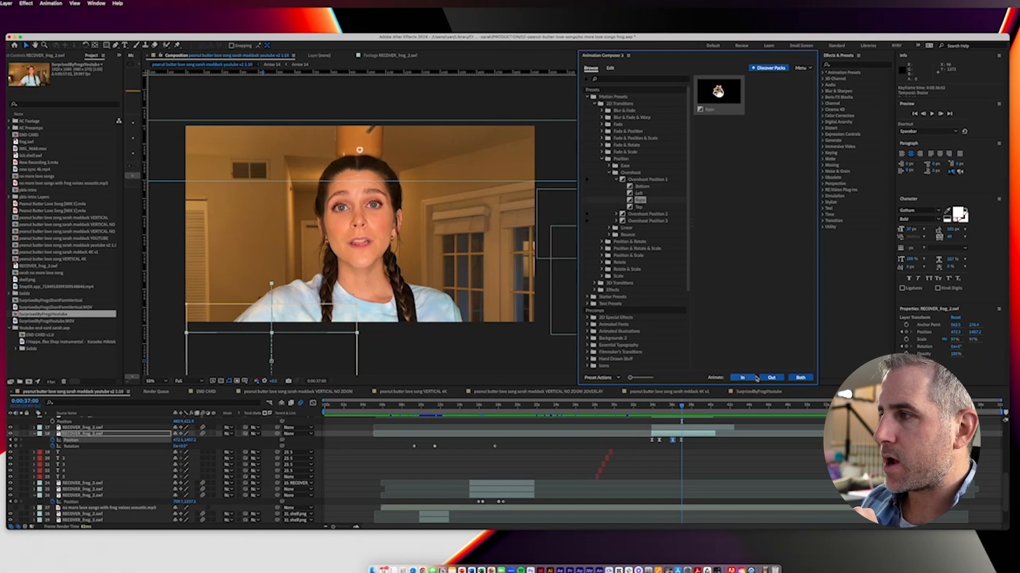
pyautogui.click(771, 378)
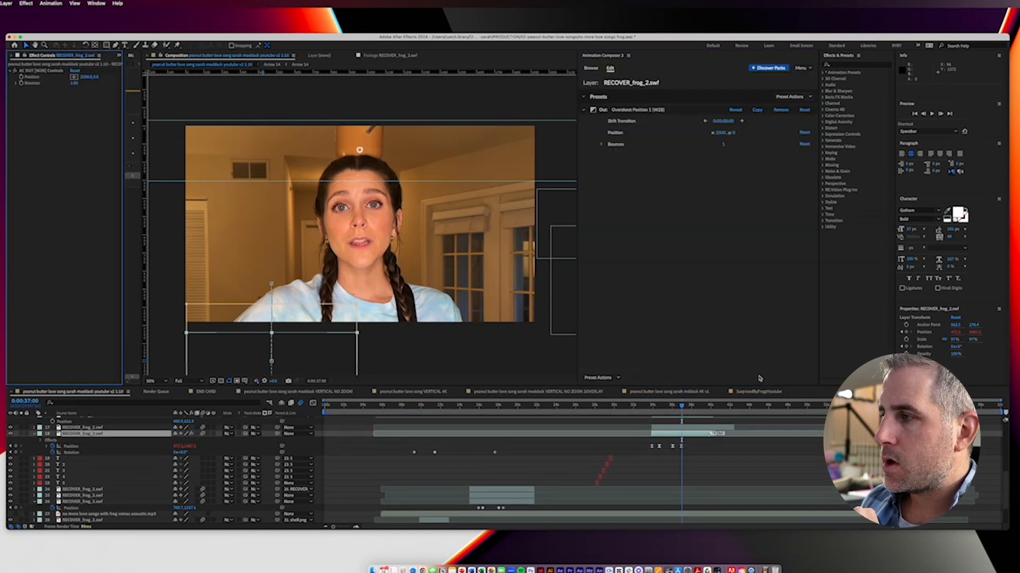
pyautogui.click(707, 408)
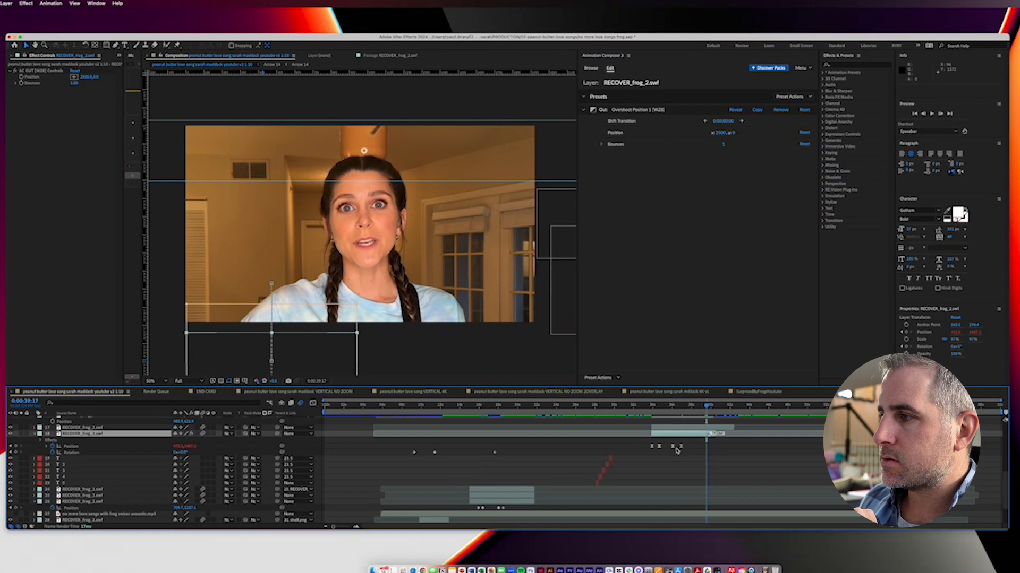
pyautogui.moveTo(707, 409); pyautogui.dragTo(704, 412)
pyautogui.press('space')
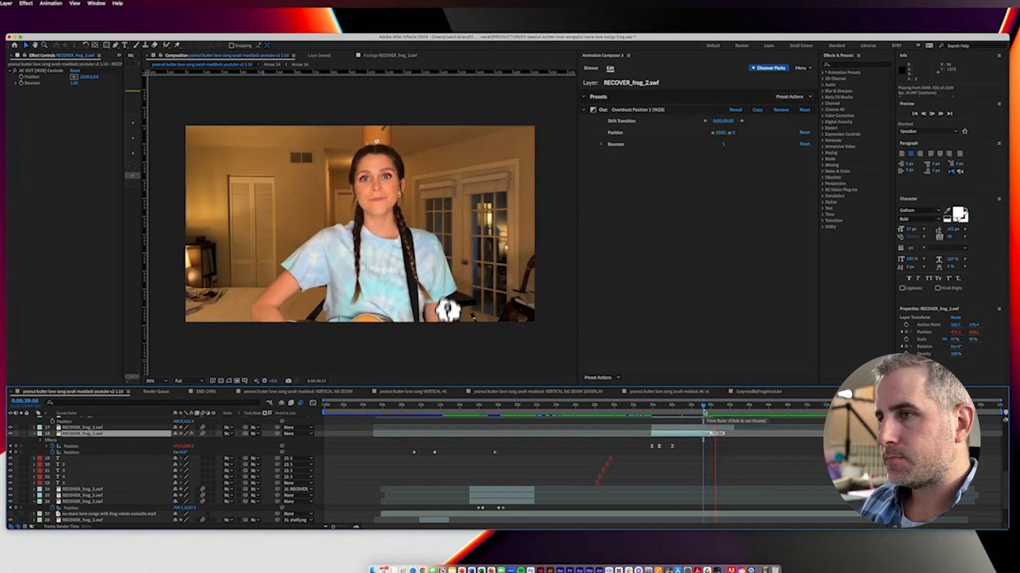
pyautogui.press('space')
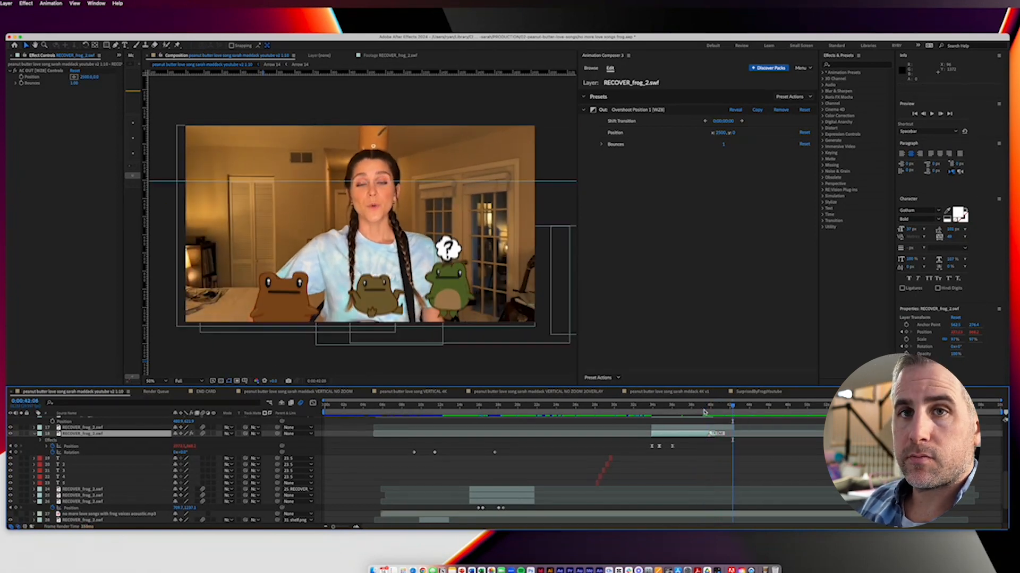
# Step: Undo the keyframe deletion and the Out transition on the RECOVER_frog_2.swf layer
pyautogui.click(716, 410)
pyautogui.press('super+z')
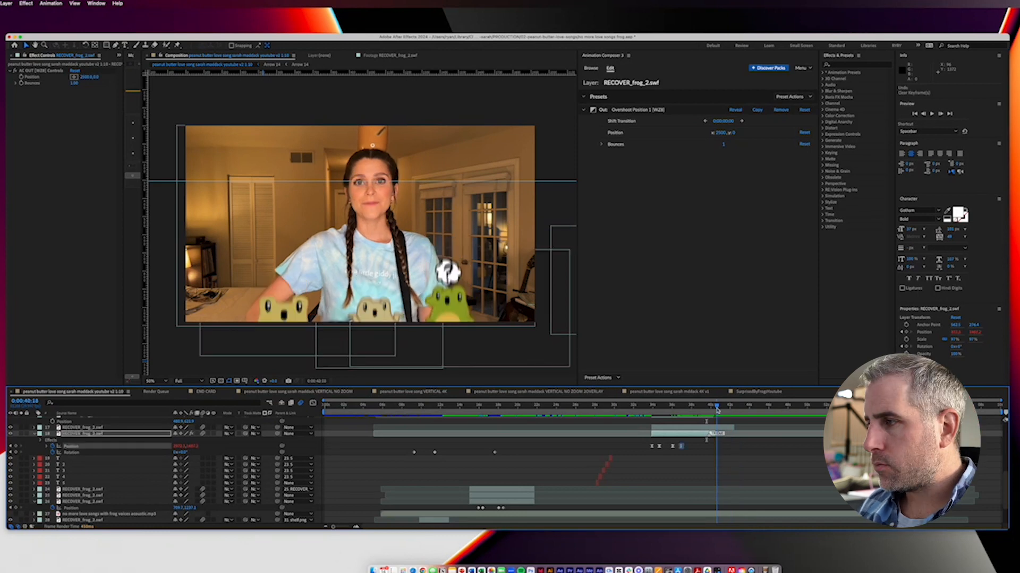
pyautogui.press('super+z')
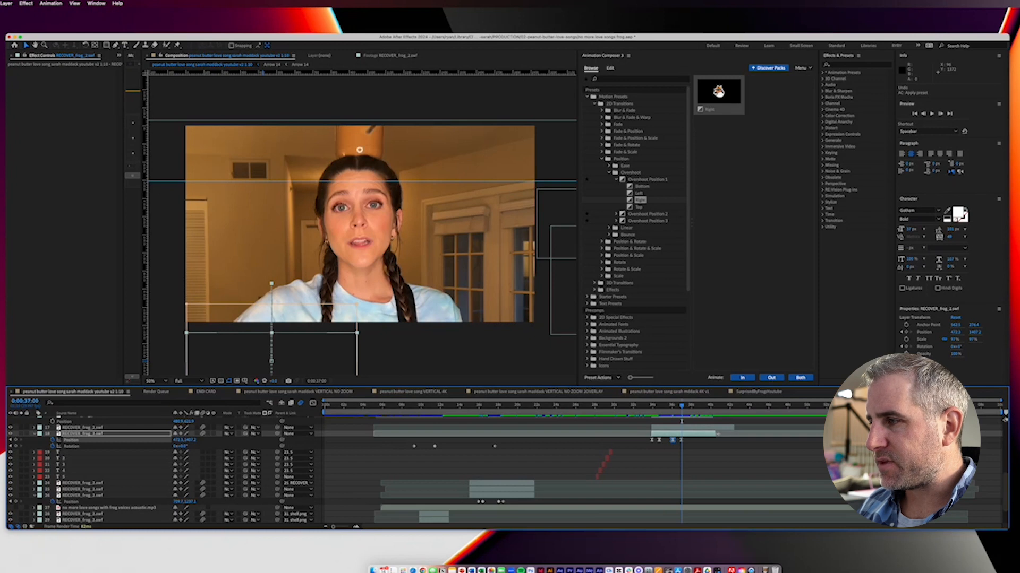
# Step: Save the project and trim the selected frog layer's end to 0:00:37:00
pyautogui.press('super+s')
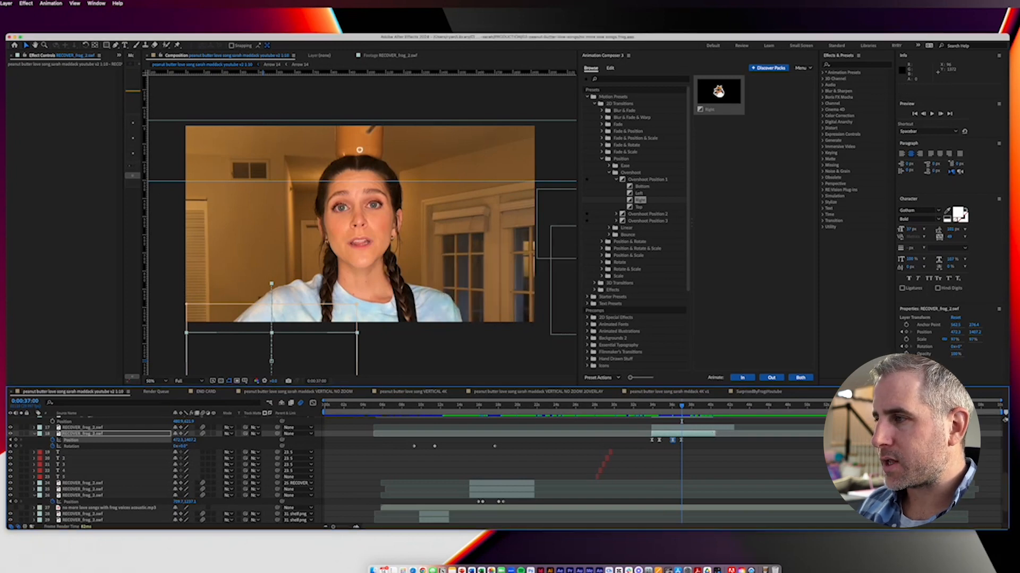
pyautogui.hotkey('alt', ']')
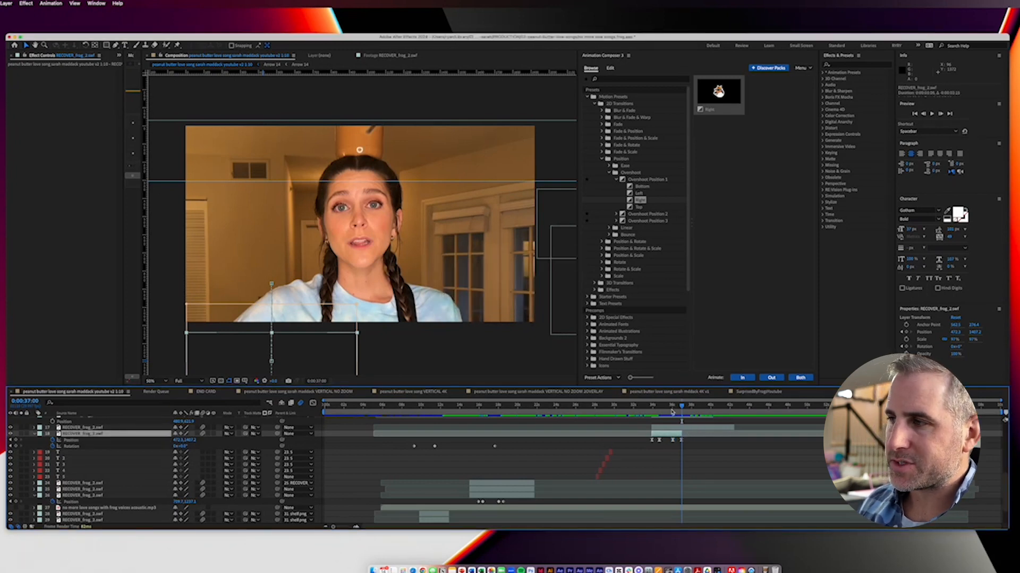
# Step: Scrub the composition between 0:00:17:24 and 0:00:46:09 to examine the frog layers and their Position keyframes
pyautogui.scroll(3, 637, 467)
pyautogui.moveTo(523, 407); pyautogui.dragTo(772, 415)
pyautogui.scroll(3, 732, 456)
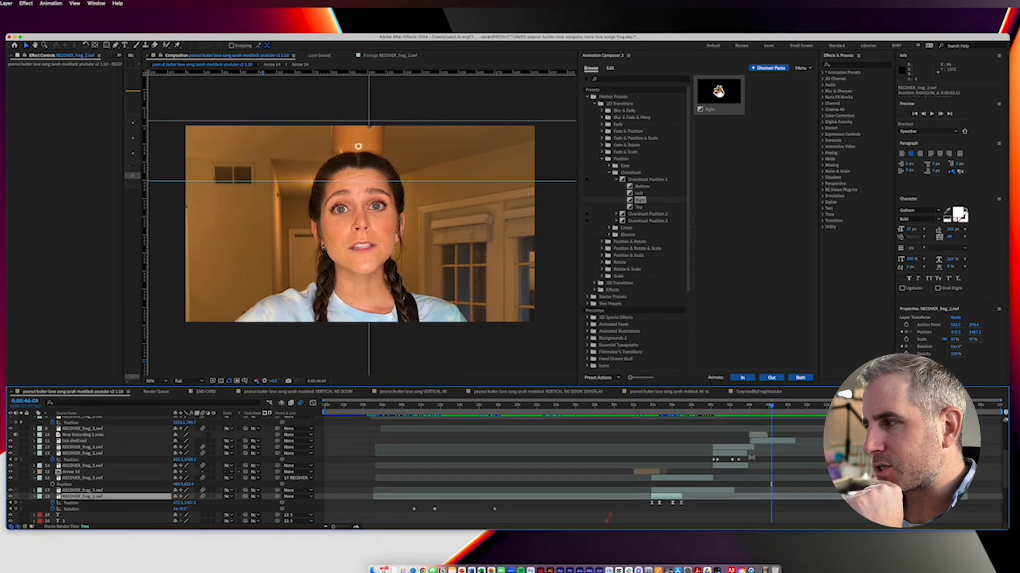
pyautogui.moveTo(771, 406); pyautogui.dragTo(495, 420)
pyautogui.scroll(-8, 495, 420)
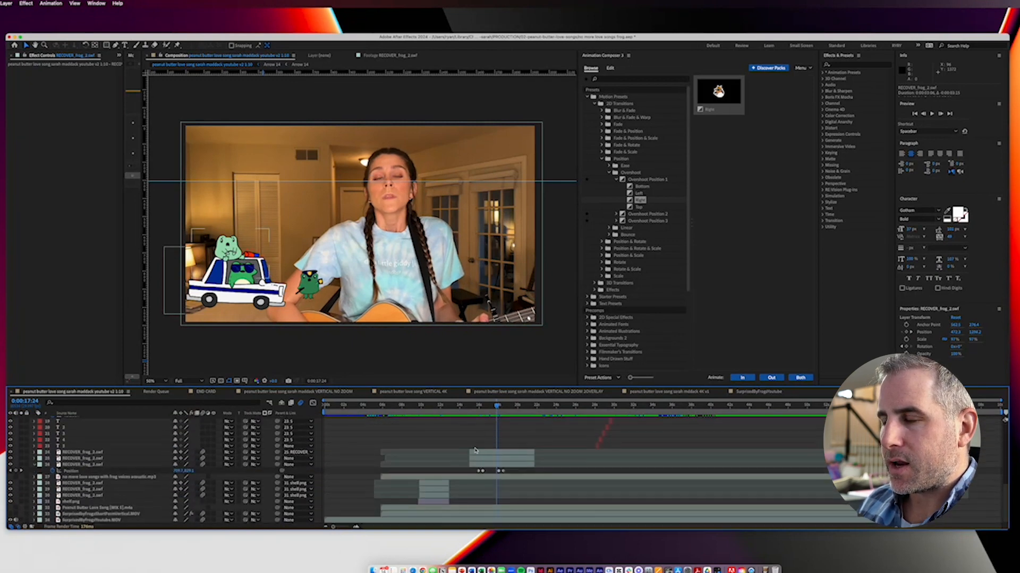
pyautogui.moveTo(497, 408); pyautogui.dragTo(519, 413)
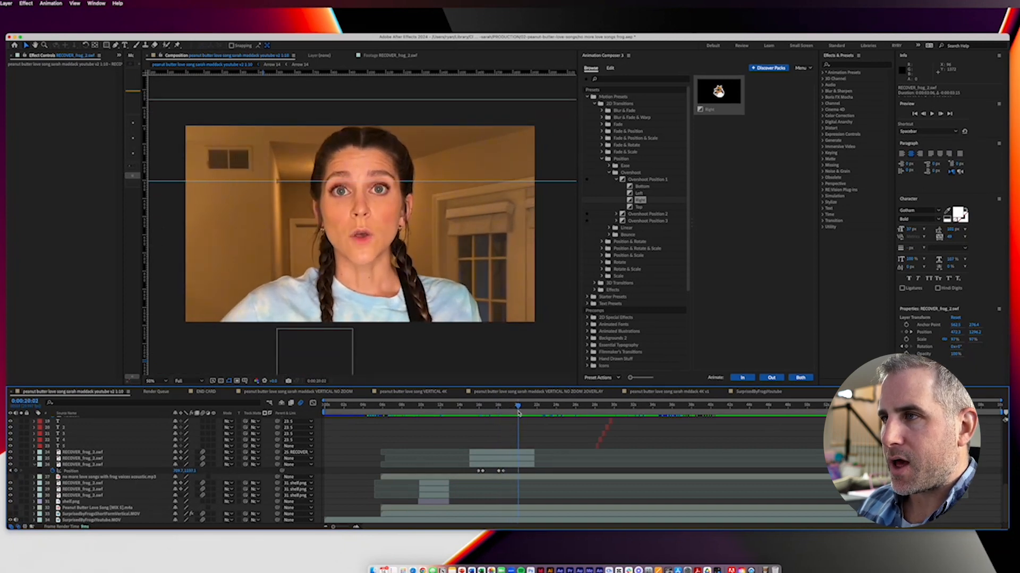
pyautogui.moveTo(519, 413); pyautogui.dragTo(664, 423)
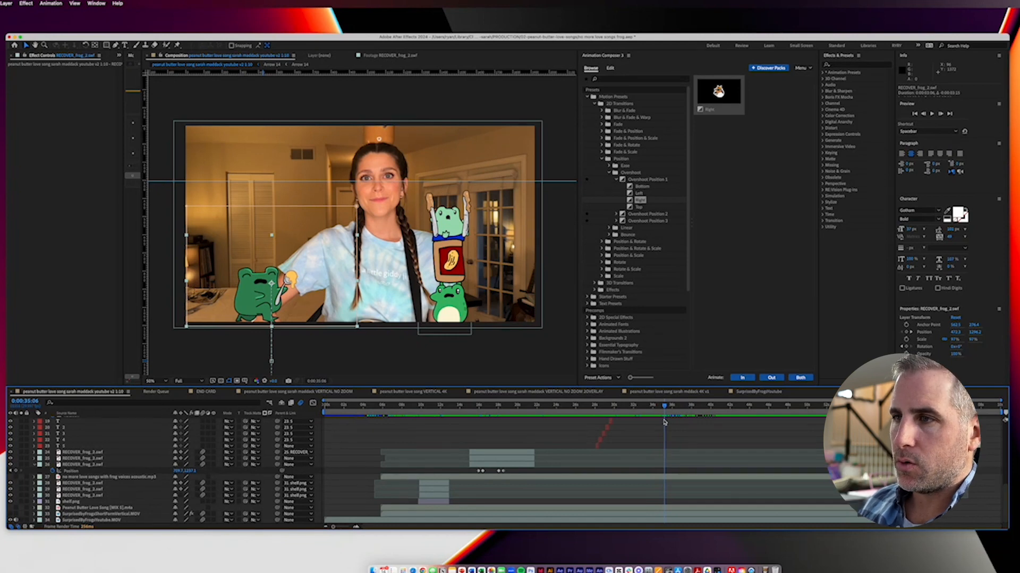
pyautogui.moveTo(664, 422); pyautogui.dragTo(684, 408)
pyautogui.scroll(1, 674, 420)
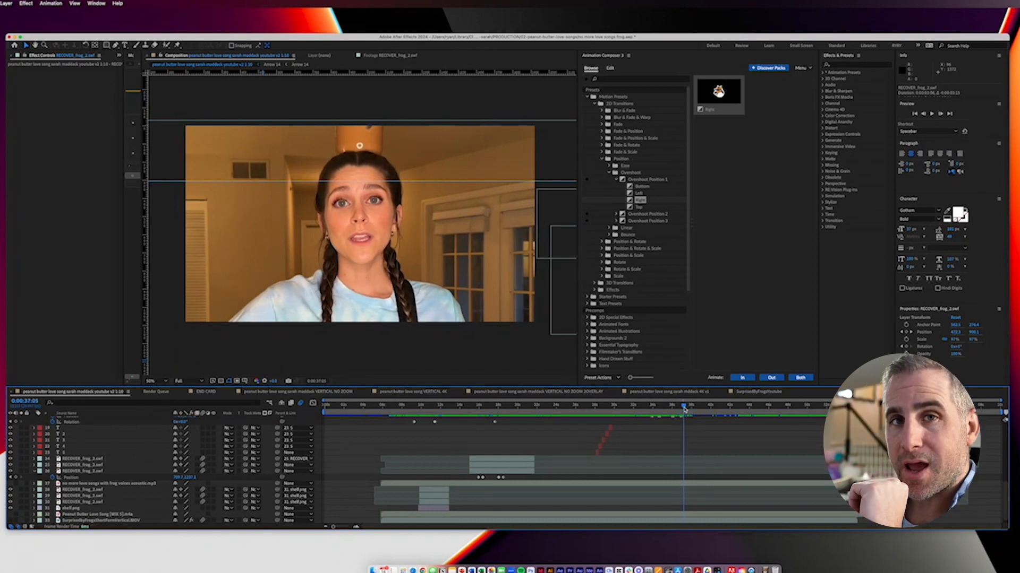
# Step: Play the composition from 0:00:44:01 and scrub on to 0:00:51:22 to examine the layers moving through the shot
pyautogui.moveTo(684, 409); pyautogui.dragTo(750, 418)
pyautogui.press('space')
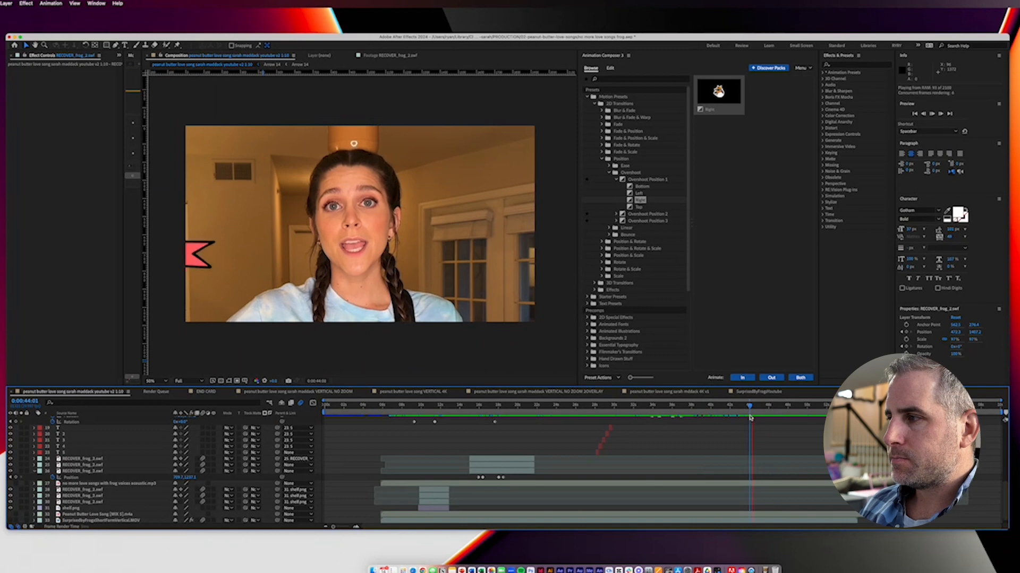
pyautogui.scroll(5, 749, 417)
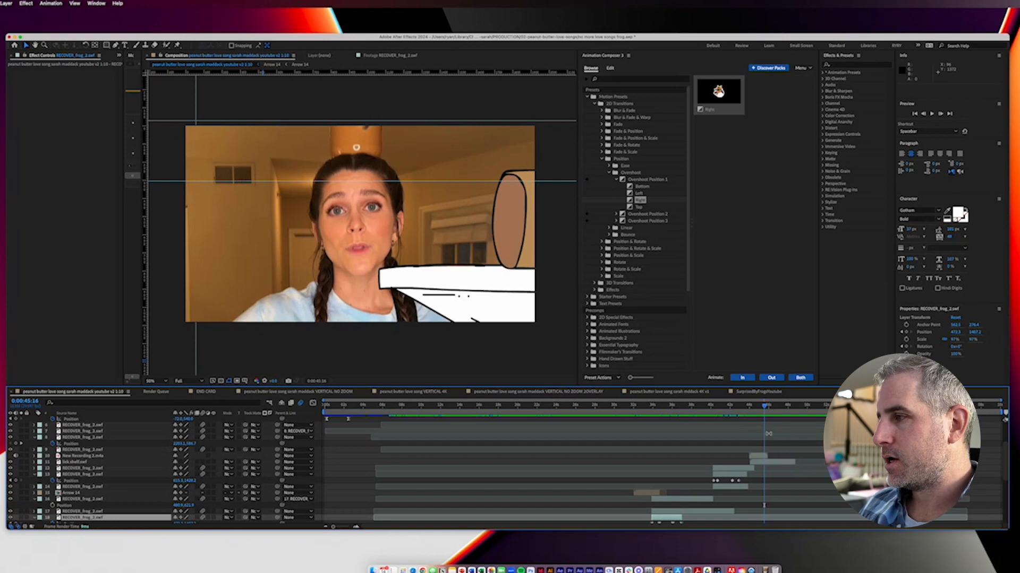
pyautogui.moveTo(758, 408); pyautogui.dragTo(761, 407)
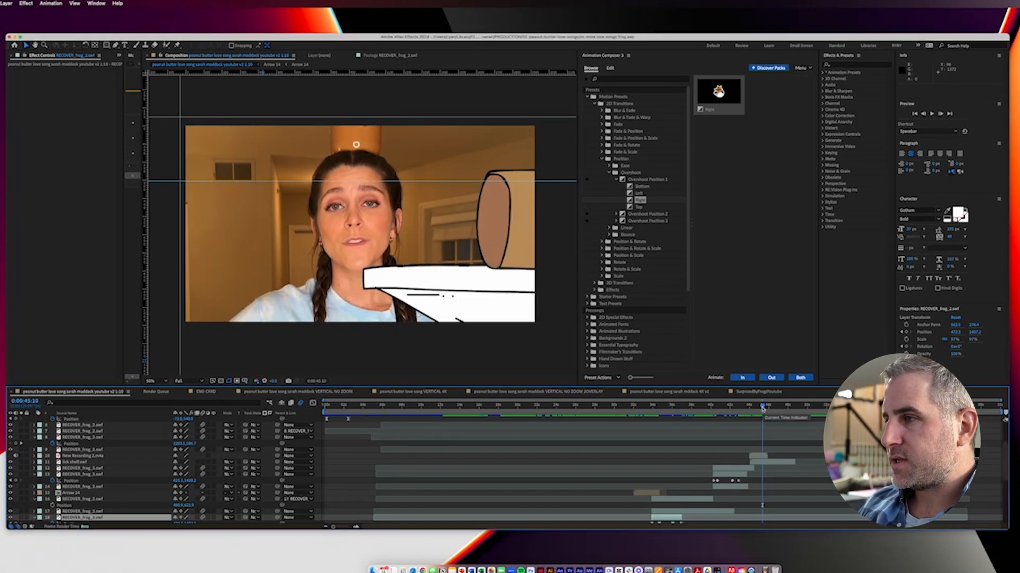
pyautogui.moveTo(763, 409); pyautogui.dragTo(824, 407)
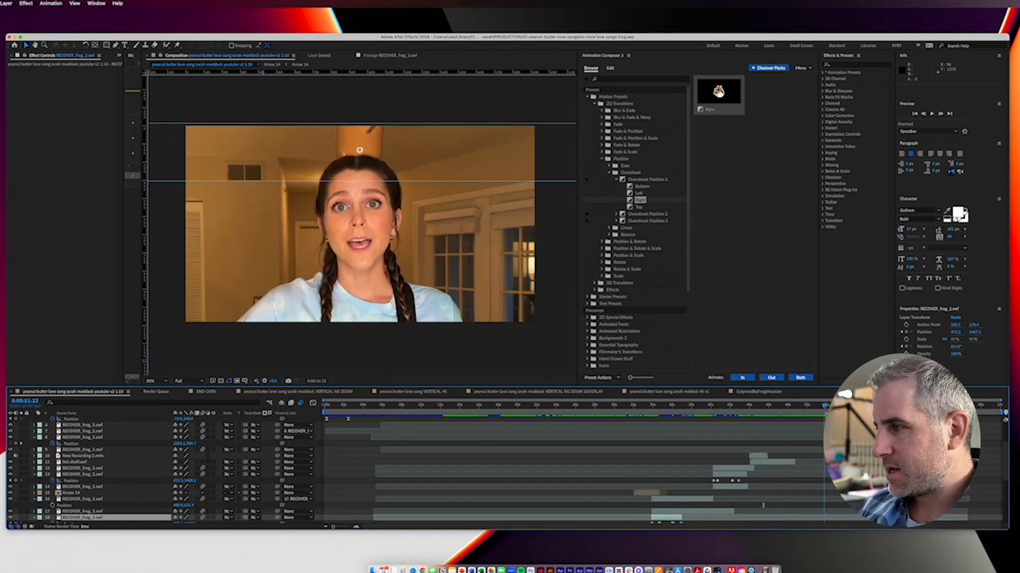
# Step: Switch to Media Encoder, review the second queued item's H.264 export settings, and accept them with bitrate encoding at VBR, 2 pass
pyautogui.click(590, 571)
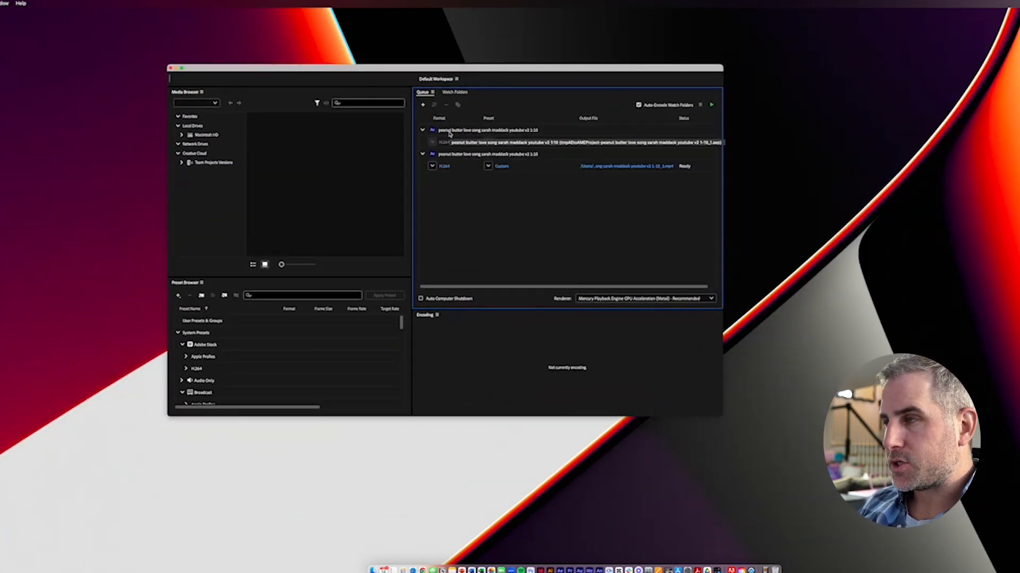
pyautogui.click(444, 166)
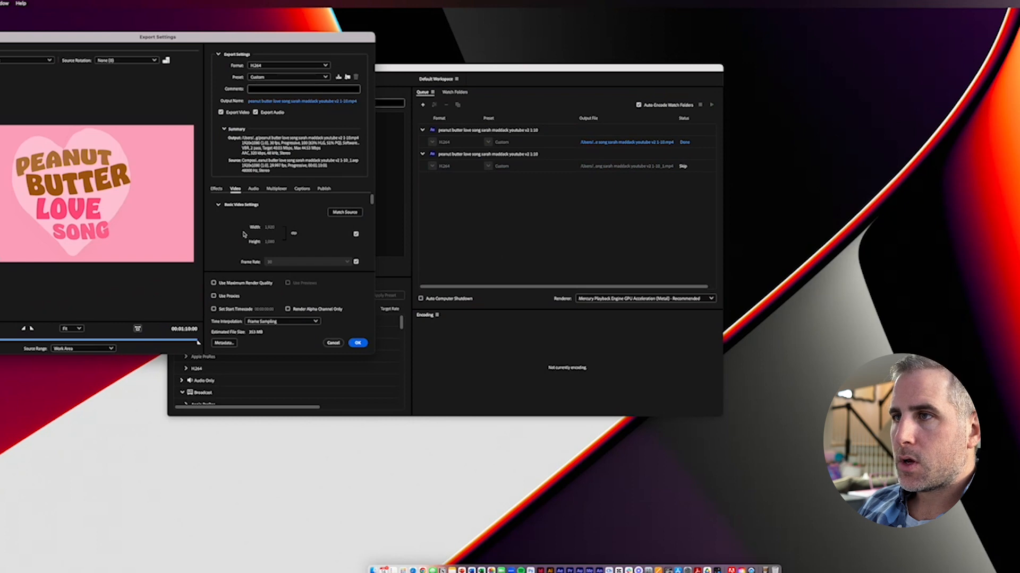
pyautogui.moveTo(371, 198); pyautogui.dragTo(371, 258)
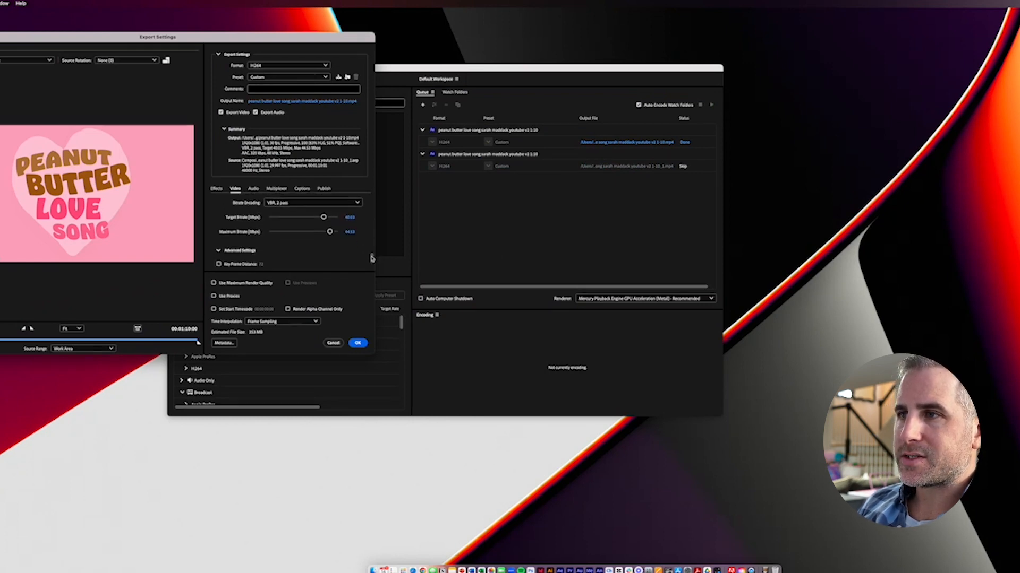
pyautogui.click(279, 202)
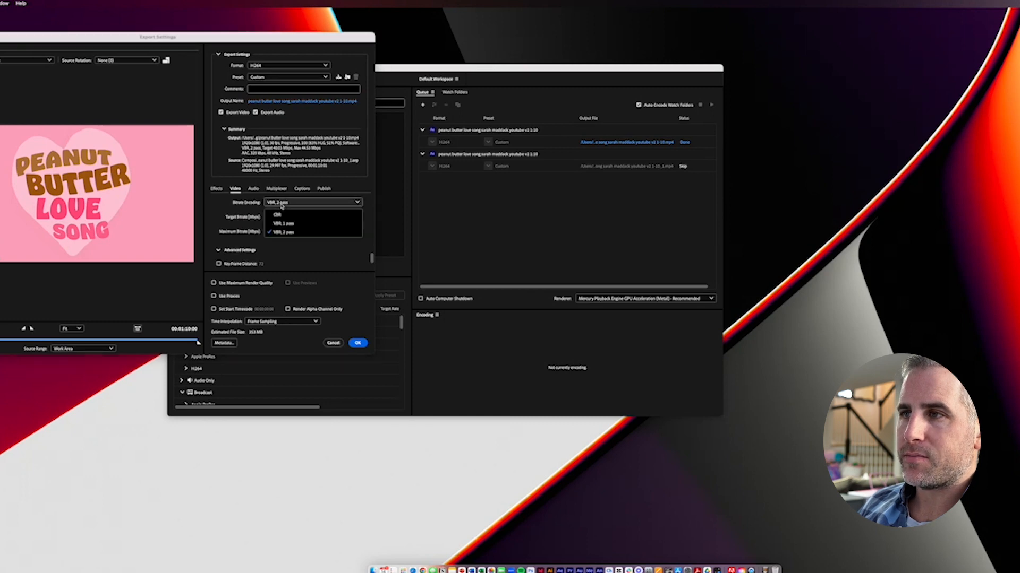
pyautogui.click(285, 233)
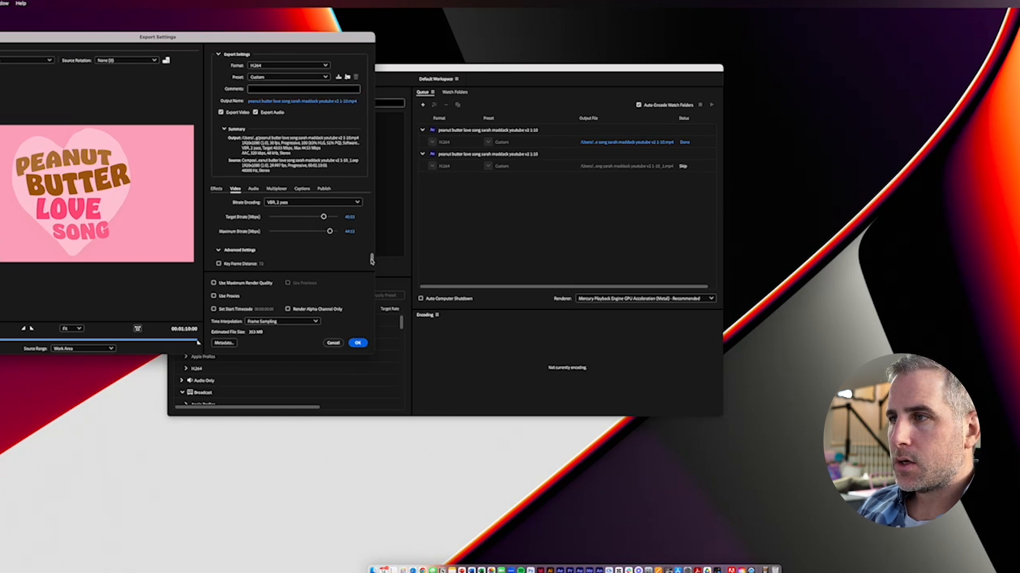
pyautogui.moveTo(372, 260); pyautogui.dragTo(371, 197)
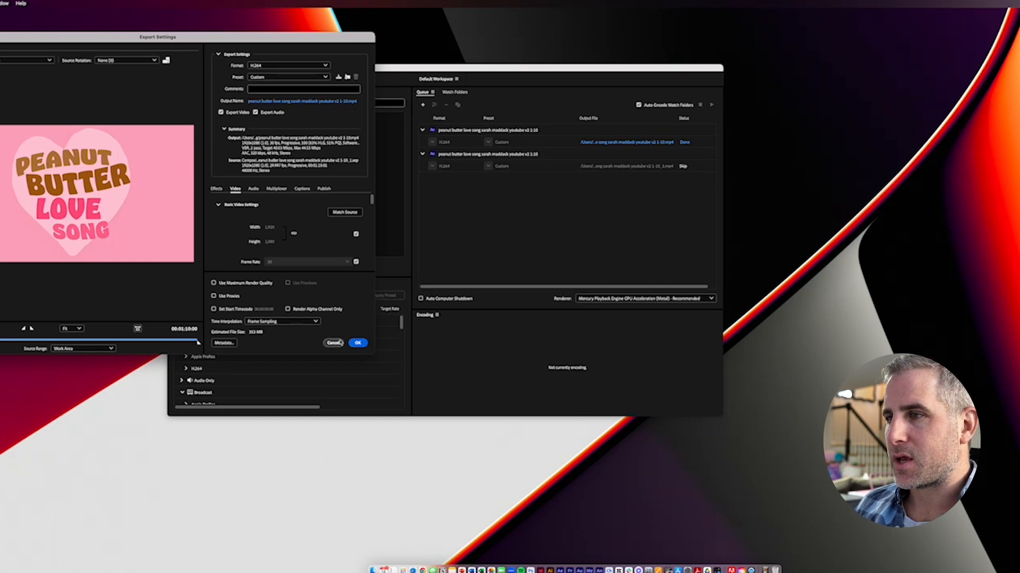
pyautogui.click(356, 343)
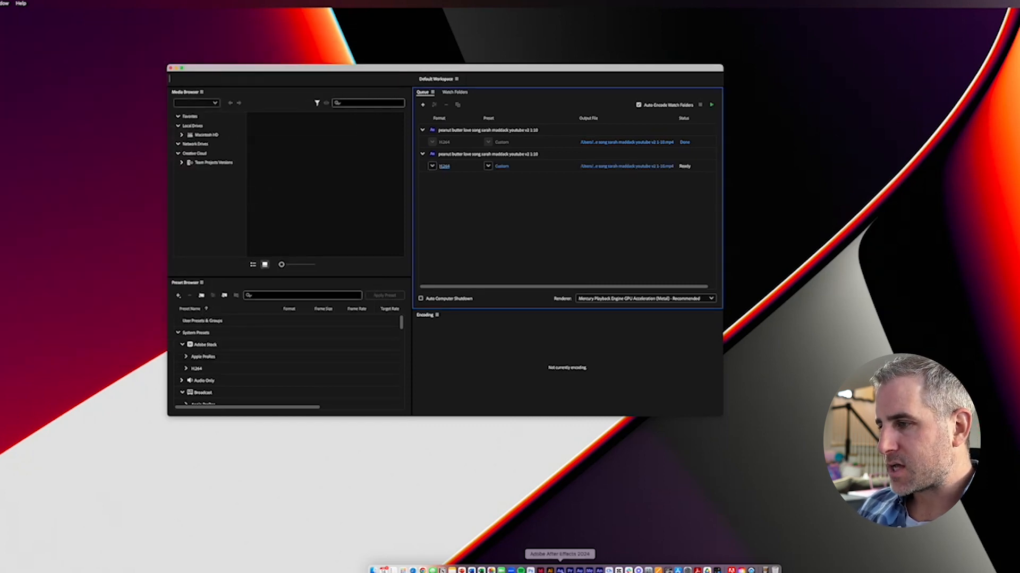
# Step: Return to After Effects, play on from 0:00:51:22, and park the composition on the peanut-butter-covered frogs at 0:00:55:29
pyautogui.click(559, 570)
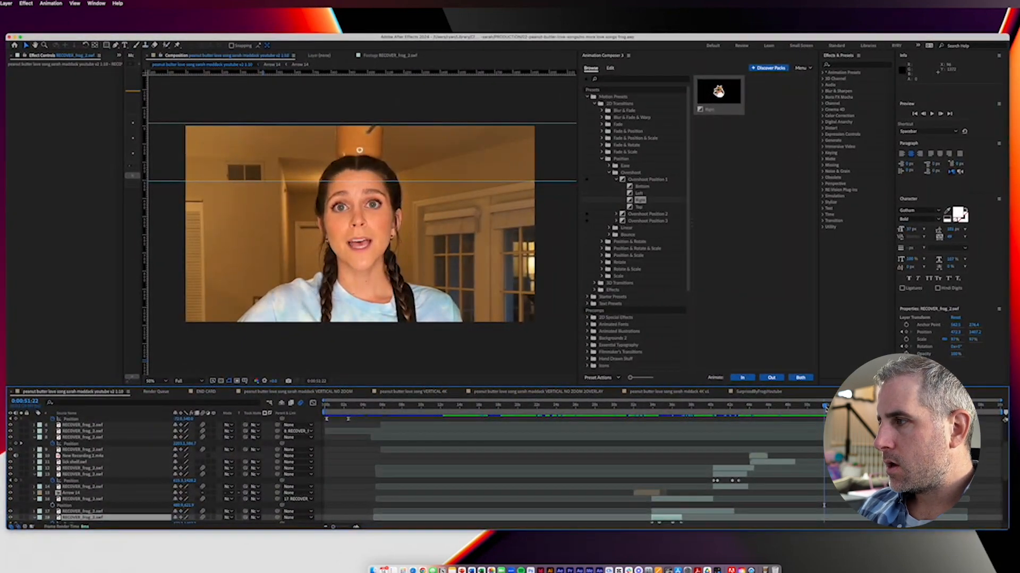
pyautogui.press('space')
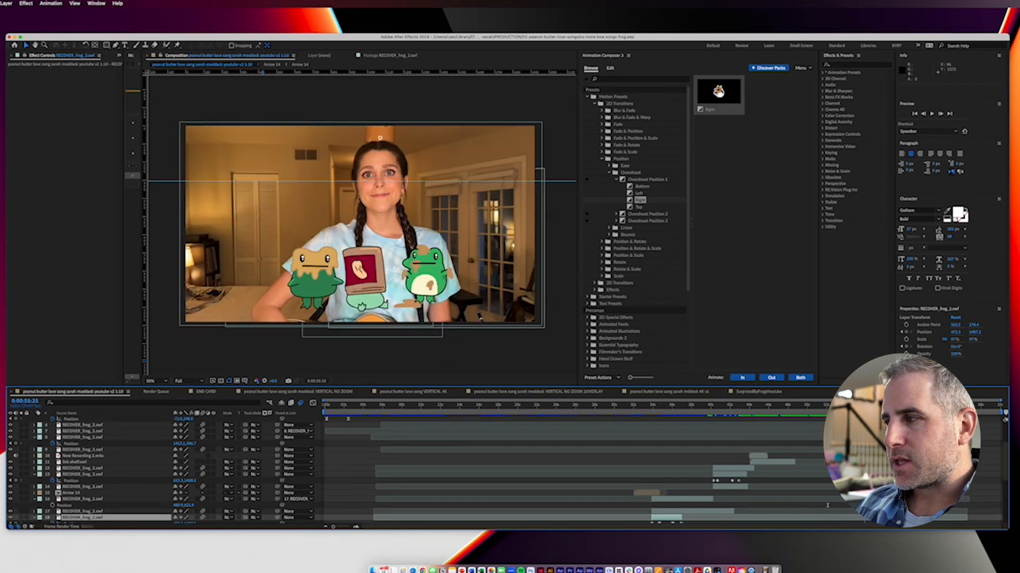
pyautogui.moveTo(334, 528); pyautogui.dragTo(342, 526)
pyautogui.press('space')
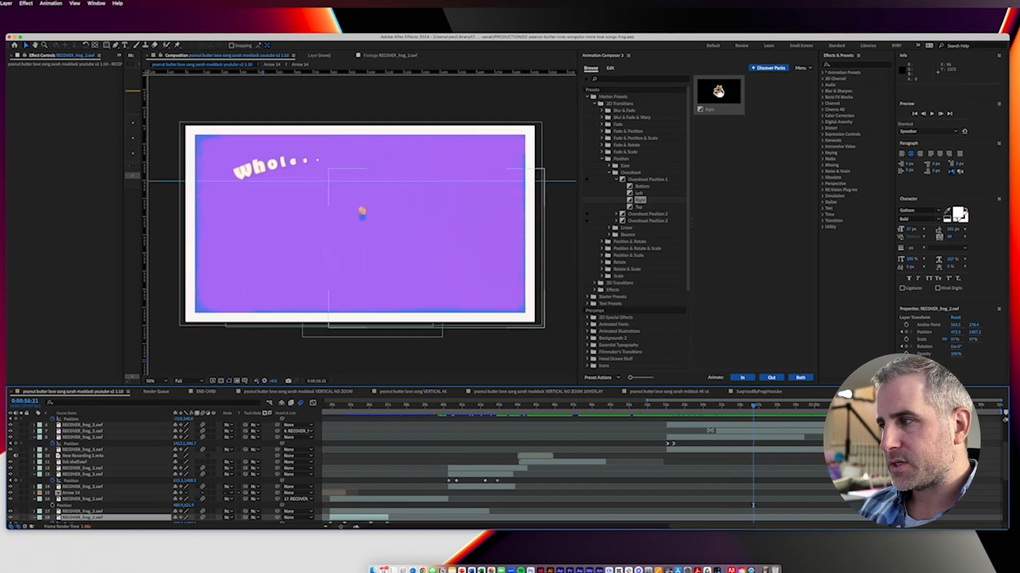
pyautogui.click(739, 406)
pyautogui.moveTo(741, 408); pyautogui.dragTo(741, 410)
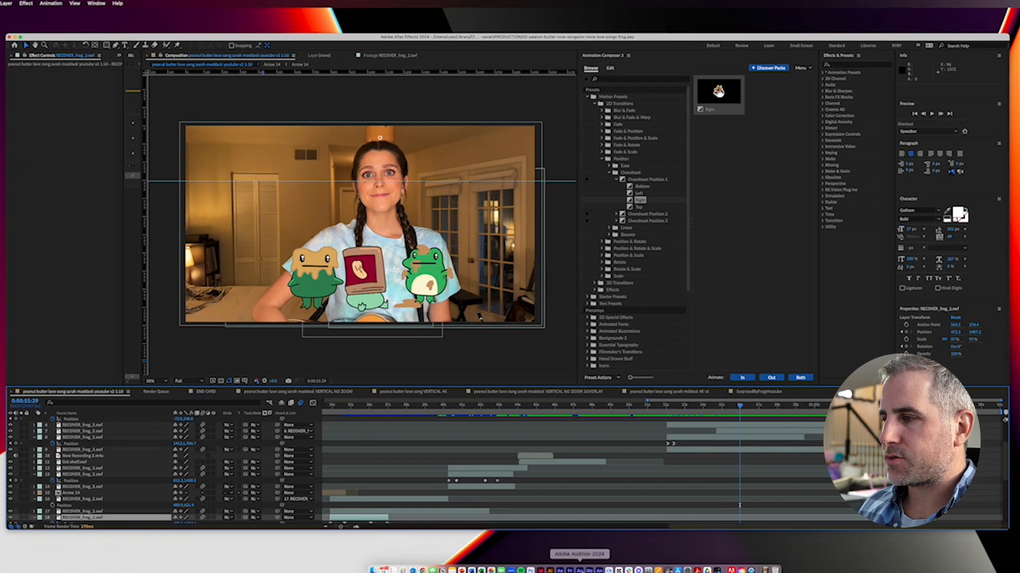
# Step: Switch to Adobe Animate, open the middle frog's symbol, and show its peanut-butter-covered tongue frames up close
pyautogui.click(599, 570)
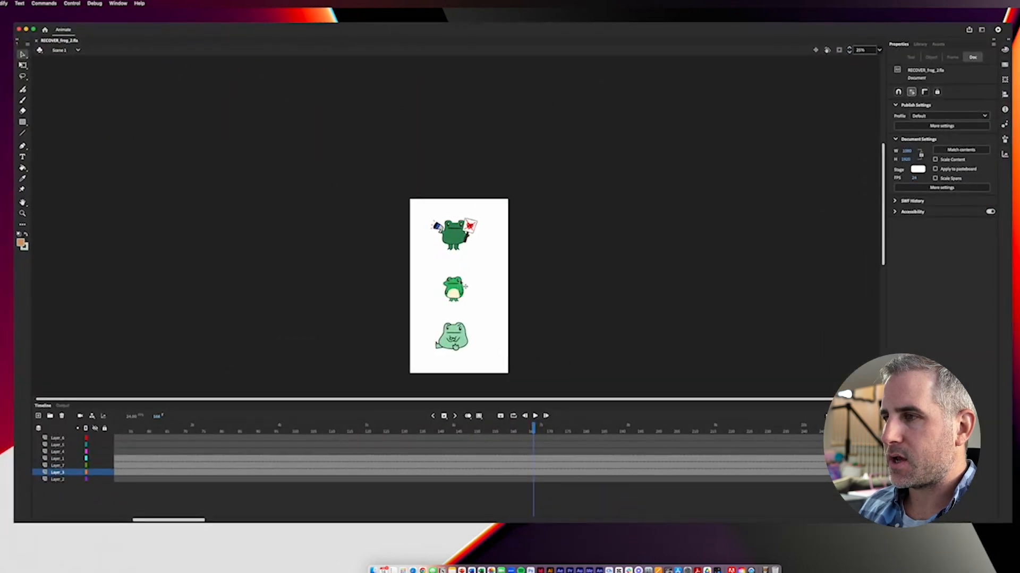
pyautogui.doubleClick(454, 290)
pyautogui.moveTo(500, 429); pyautogui.dragTo(637, 440)
pyautogui.press('super+equal')
pyautogui.press('super+equal')
pyautogui.press('super+equal')
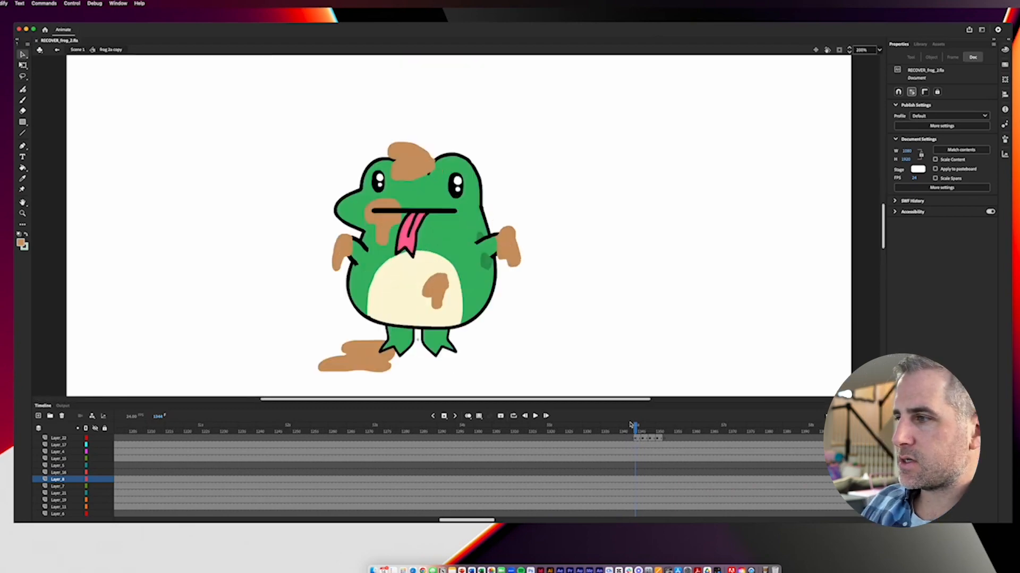
# Step: Scrub and play the frames around the frog's tongue animation to examine how it licks up the peanut butter
pyautogui.moveTo(637, 429); pyautogui.dragTo(646, 431)
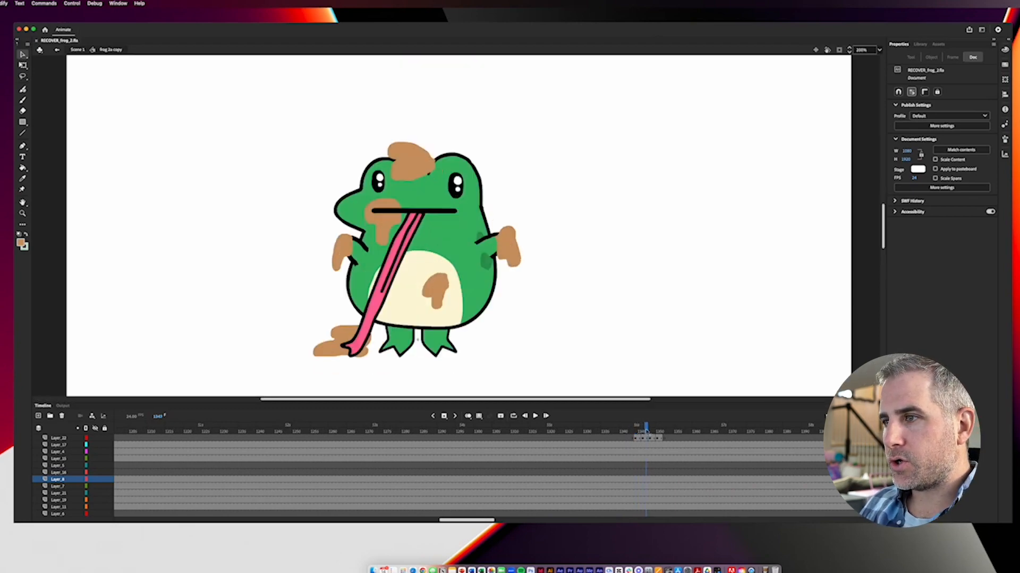
pyautogui.moveTo(646, 431); pyautogui.dragTo(601, 434)
pyautogui.press('Return')
pyautogui.moveTo(599, 433); pyautogui.dragTo(624, 433)
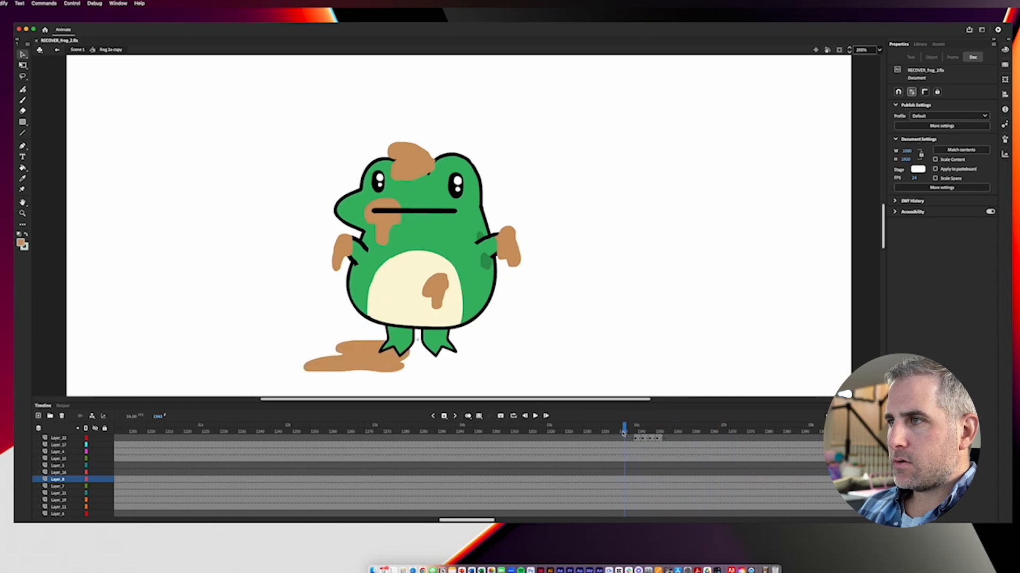
# Step: Switch to After Effects and preview the frog's peanut-butter-licking tongue in the composition, playing from 0:00:56:04
pyautogui.click(560, 569)
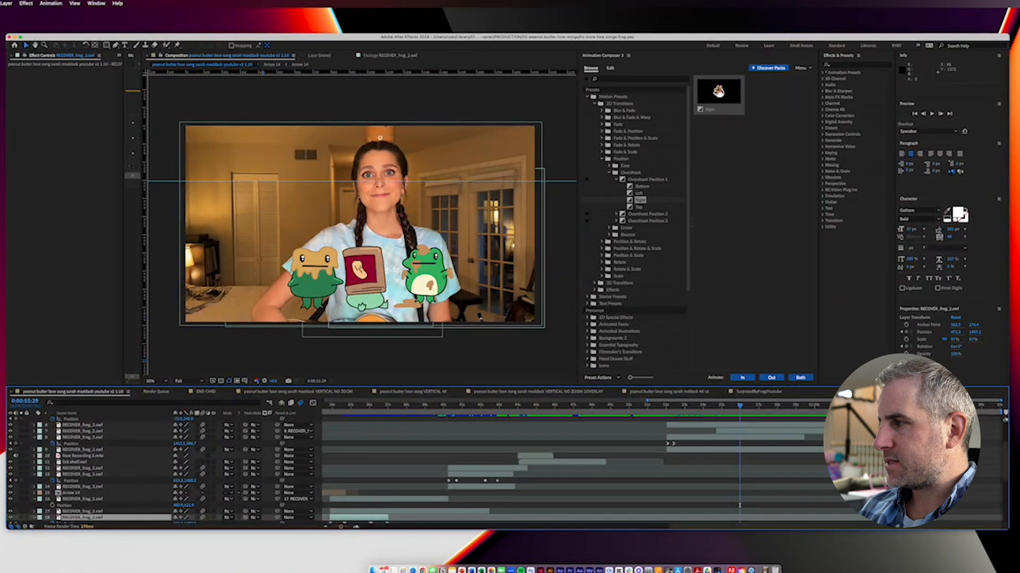
pyautogui.moveTo(1005, 457); pyautogui.dragTo(1006, 433)
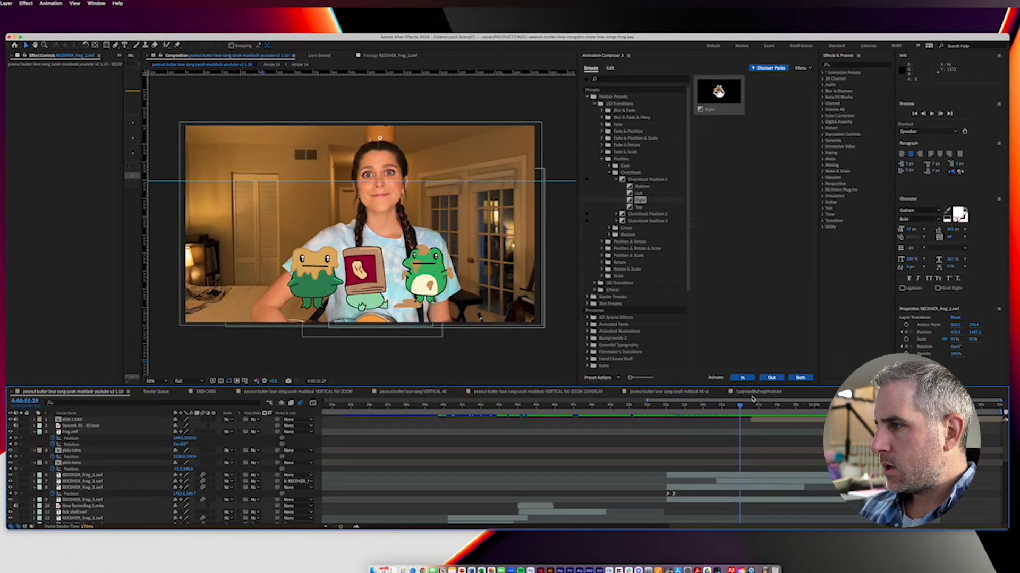
pyautogui.moveTo(737, 408); pyautogui.dragTo(742, 410)
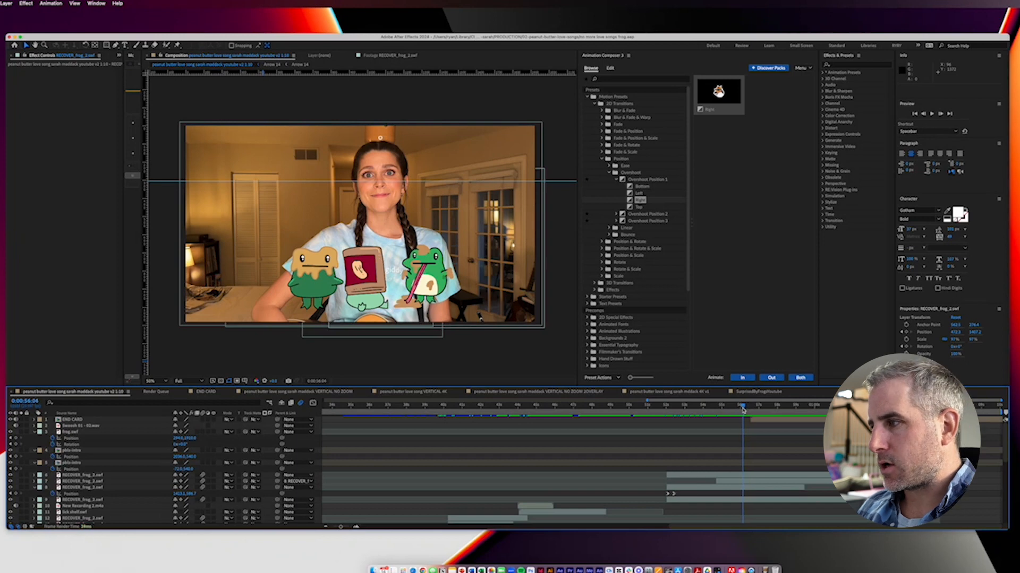
pyautogui.press('space')
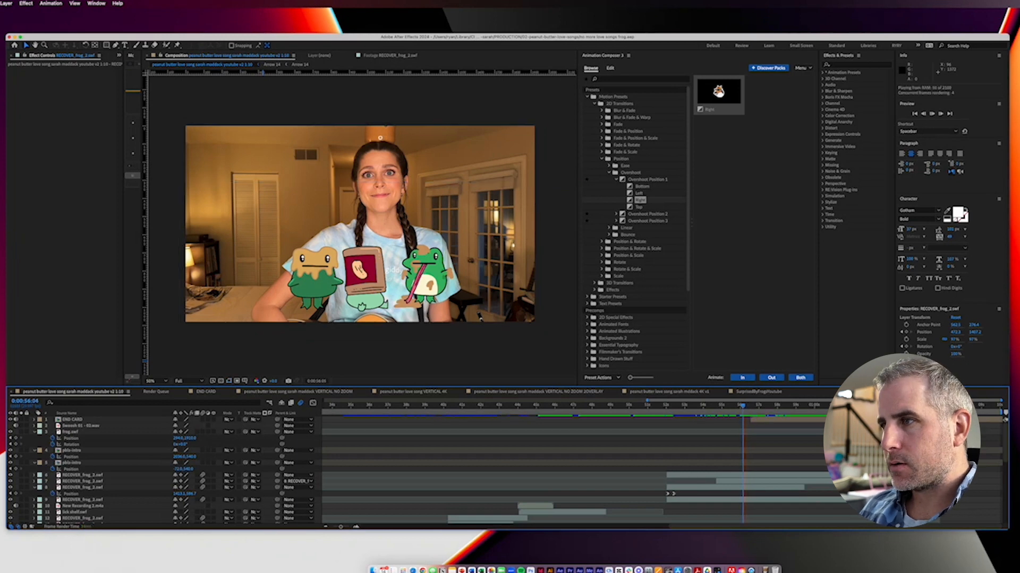
pyautogui.click(747, 409)
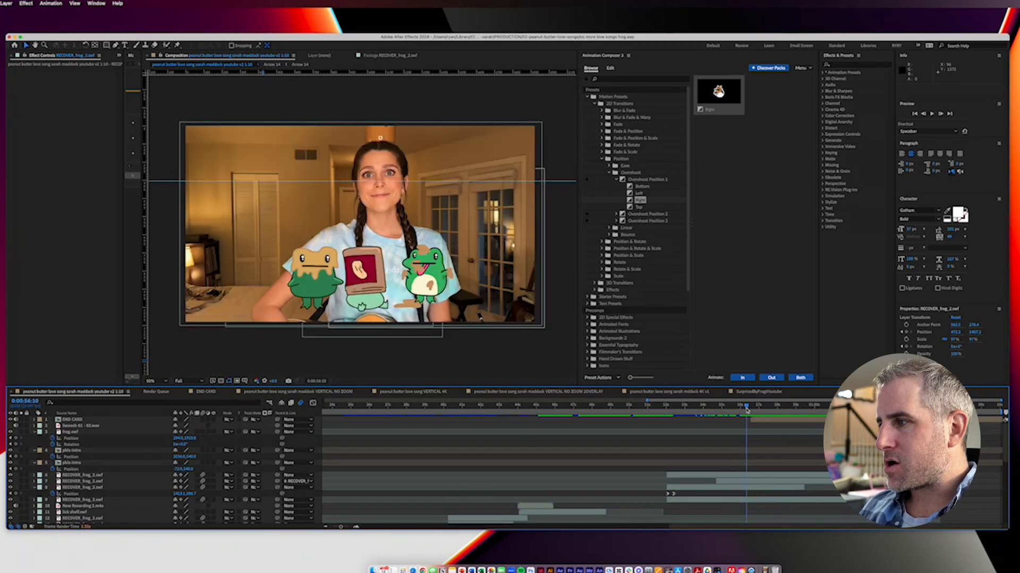
# Step: Scrub and play the composition's closing section through the "wholesome catchy bops" end card, stopping at 0:01:02:03
pyautogui.moveTo(747, 409); pyautogui.dragTo(769, 415)
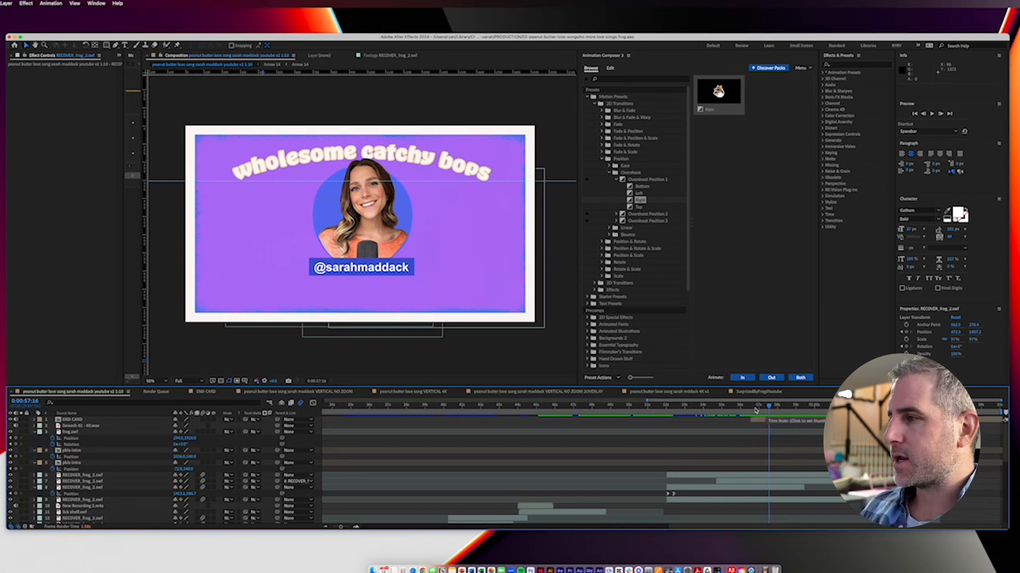
pyautogui.click(752, 408)
pyautogui.press('space')
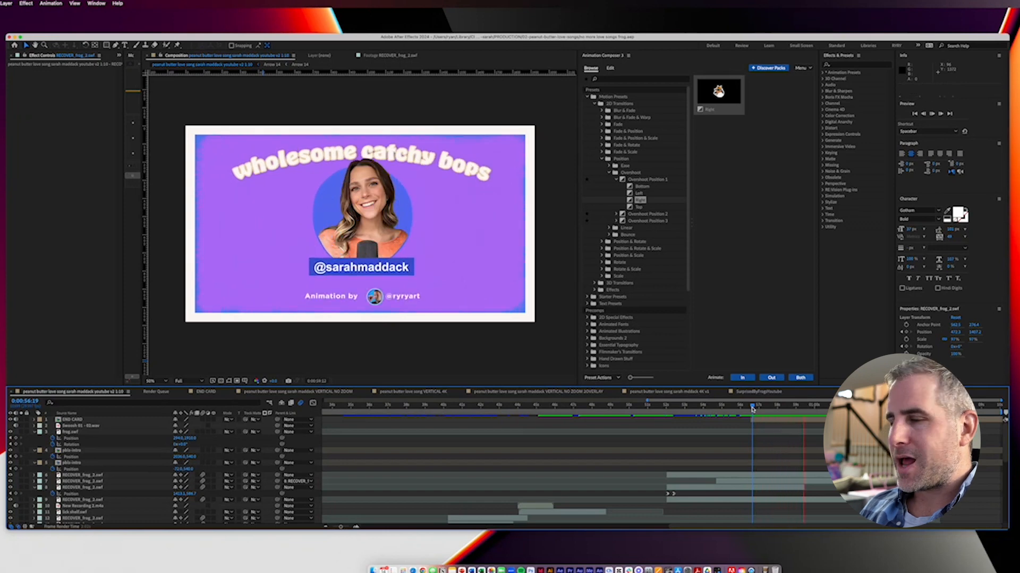
pyautogui.press('space')
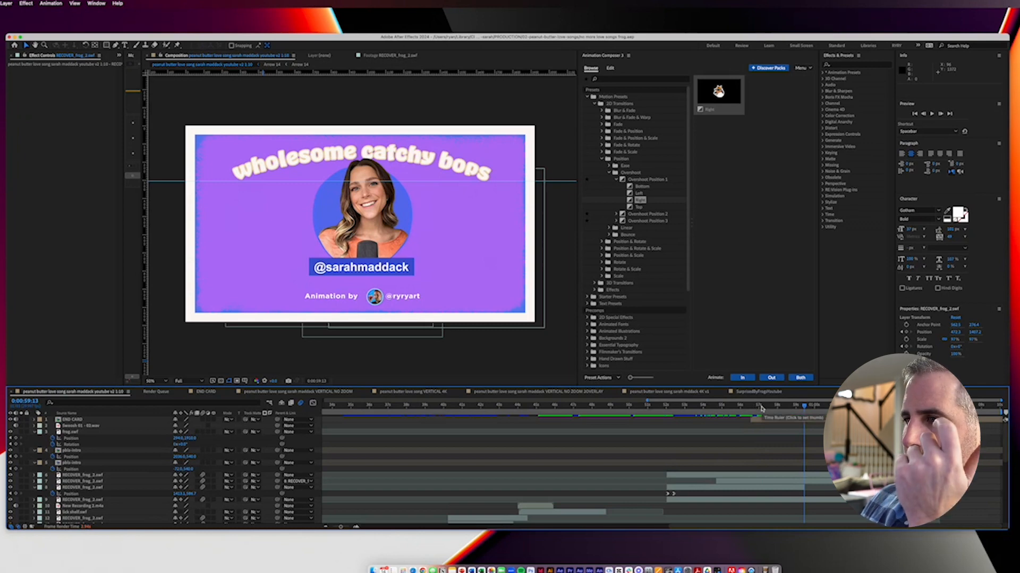
pyautogui.moveTo(760, 408); pyautogui.dragTo(842, 410)
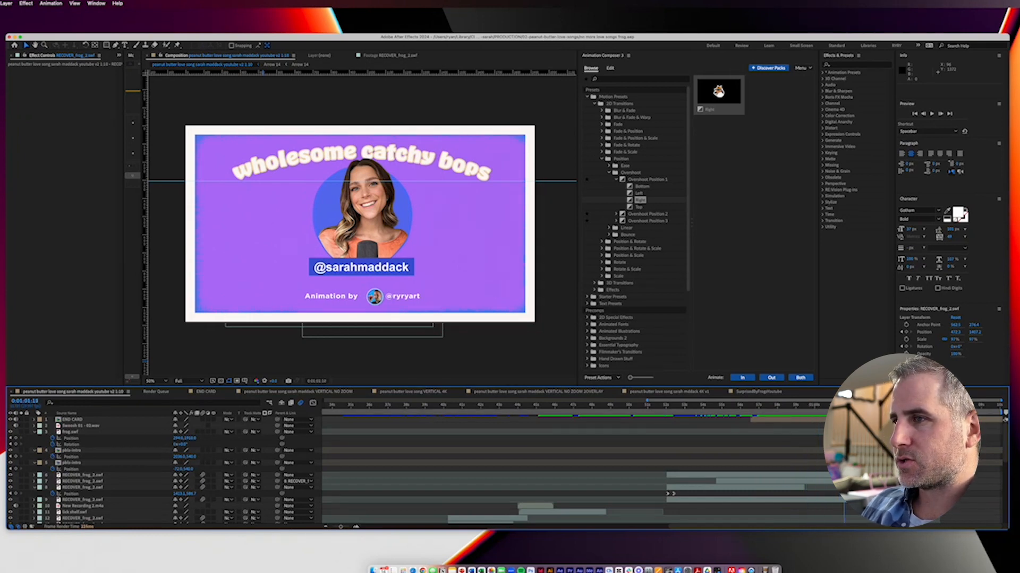
pyautogui.moveTo(842, 409); pyautogui.dragTo(737, 420)
pyautogui.press('space')
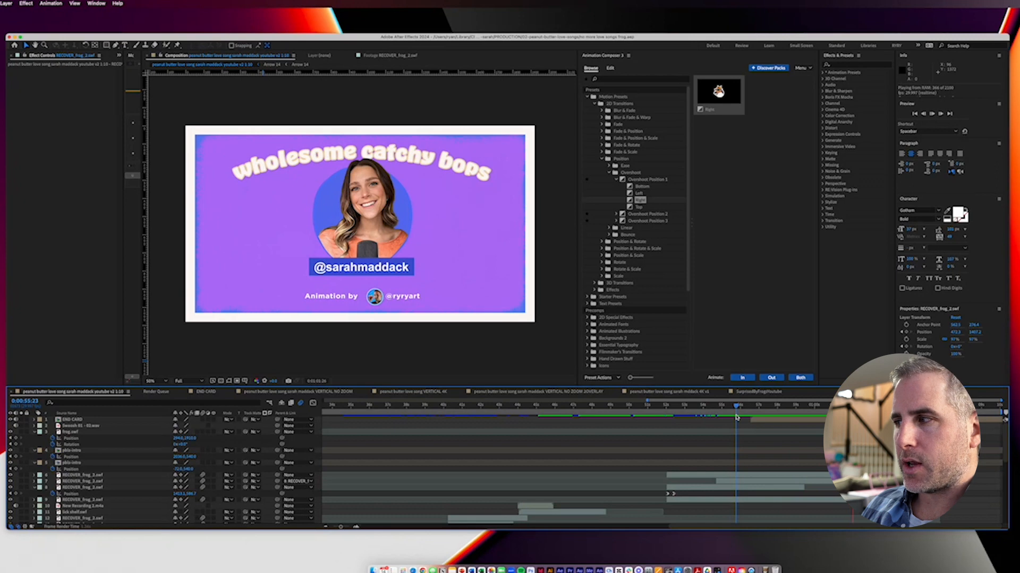
pyautogui.press('space')
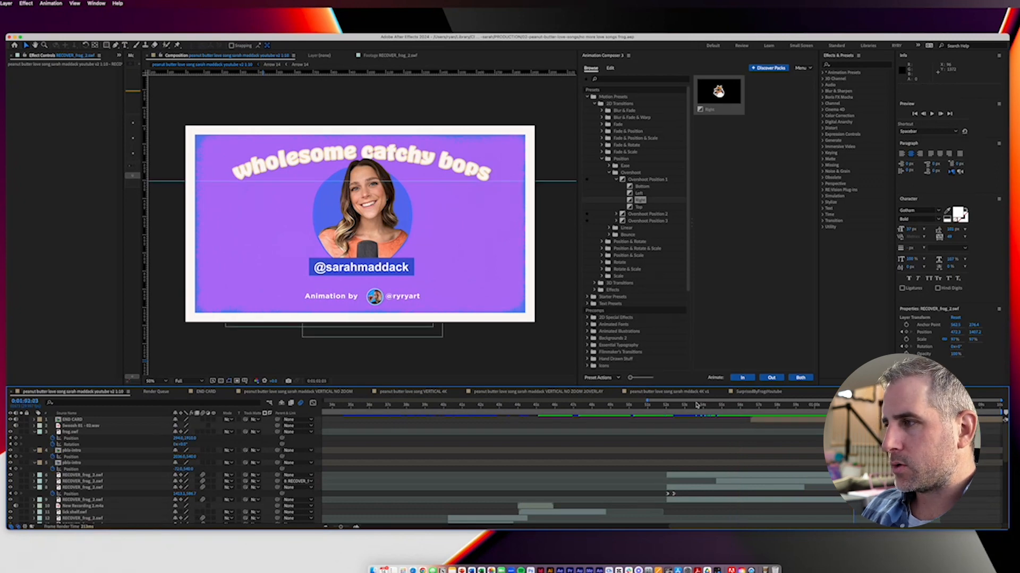
# Step: Review the opening part of the composition from its start to 0:00:21:27 and show the lower layers in the stack
pyautogui.moveTo(342, 527); pyautogui.dragTo(338, 527)
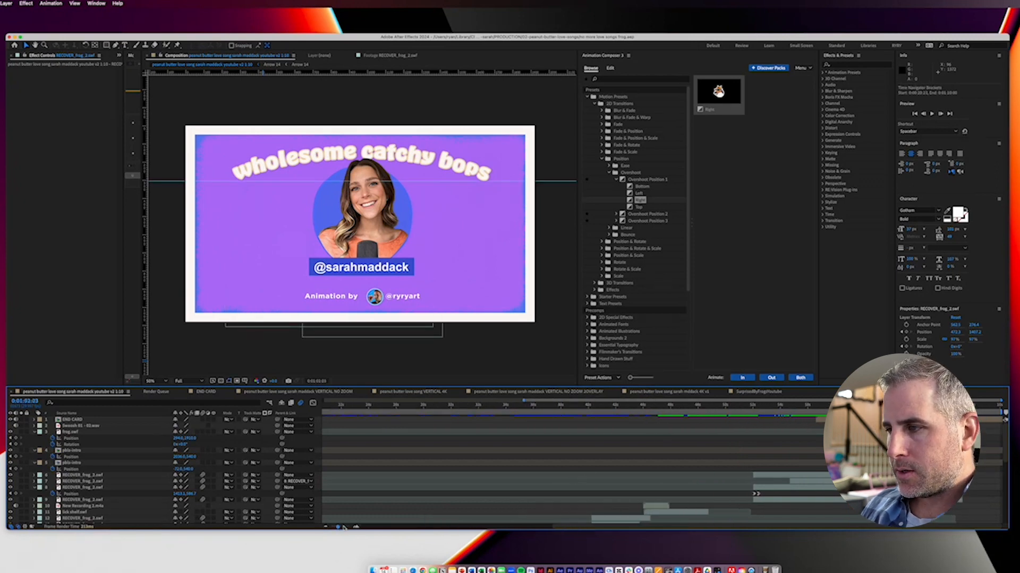
pyautogui.moveTo(587, 527); pyautogui.dragTo(357, 524)
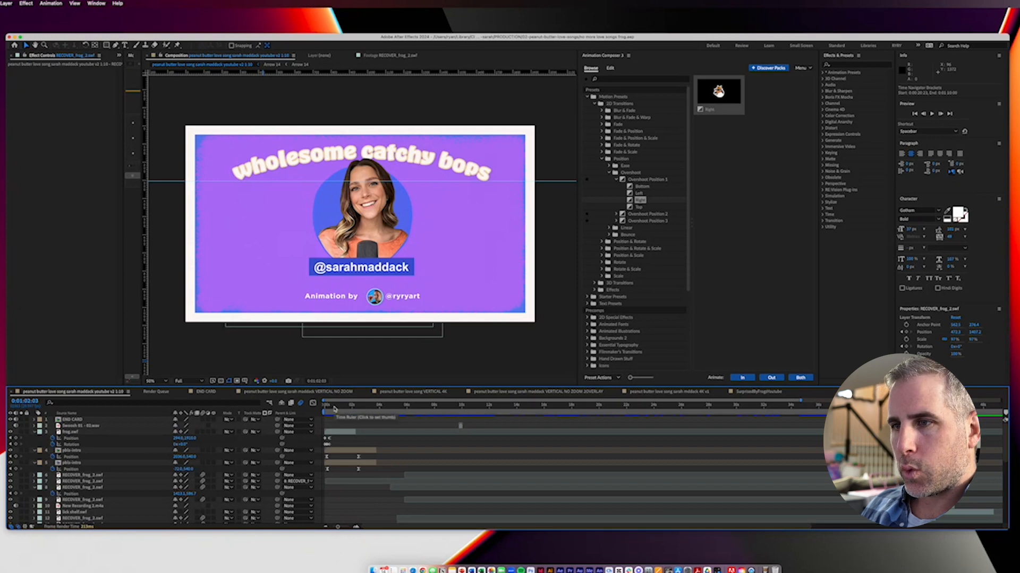
pyautogui.moveTo(333, 409); pyautogui.dragTo(608, 411)
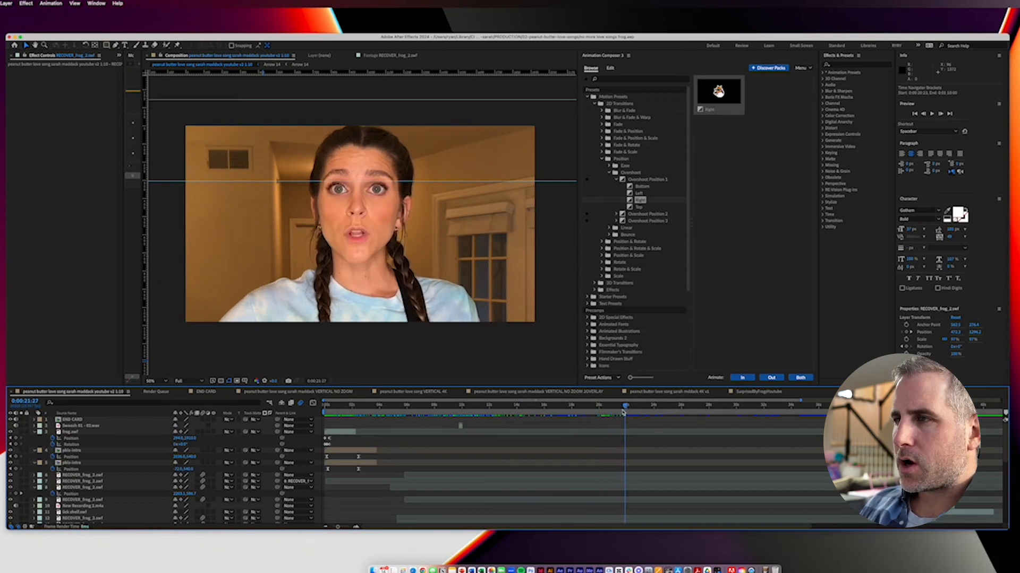
pyautogui.scroll(-5, 601, 449)
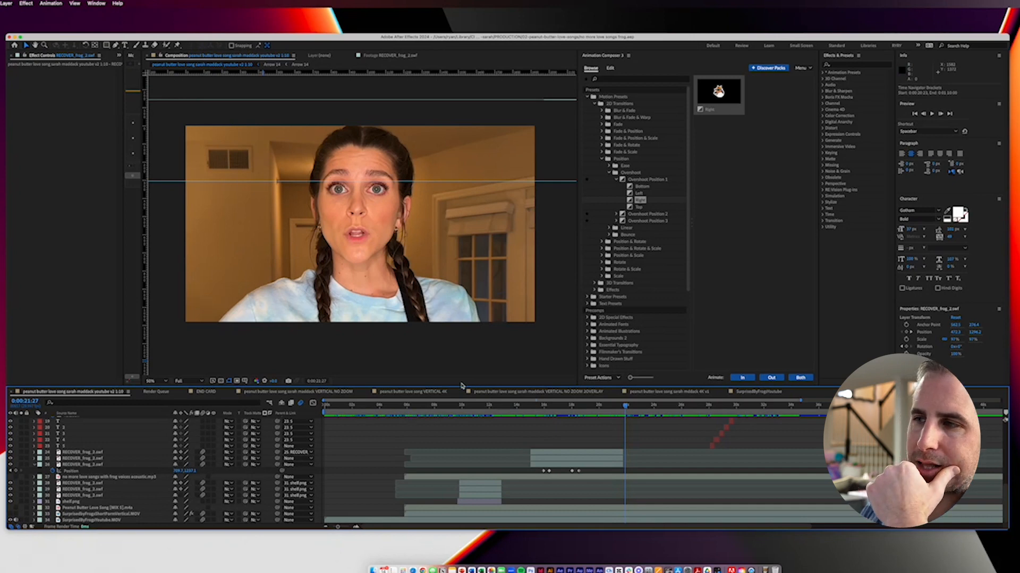
# Step: Scrub from the start to the police car scene and inspect the handcuffed frog up close, parking at 0:00:16:22
pyautogui.click(327, 405)
pyautogui.moveTo(327, 407); pyautogui.dragTo(573, 419)
pyautogui.press('.')
pyautogui.press('space')
pyautogui.moveTo(285, 293); pyautogui.dragTo(505, 225)
pyautogui.press('.')
pyautogui.press('.')
pyautogui.moveTo(405, 218); pyautogui.dragTo(583, 304)
pyautogui.moveTo(573, 407)
pyautogui.mouseDown()
pyautogui.moveTo(540, 415)
pyautogui.moveTo(554, 410)
pyautogui.mouseUp()
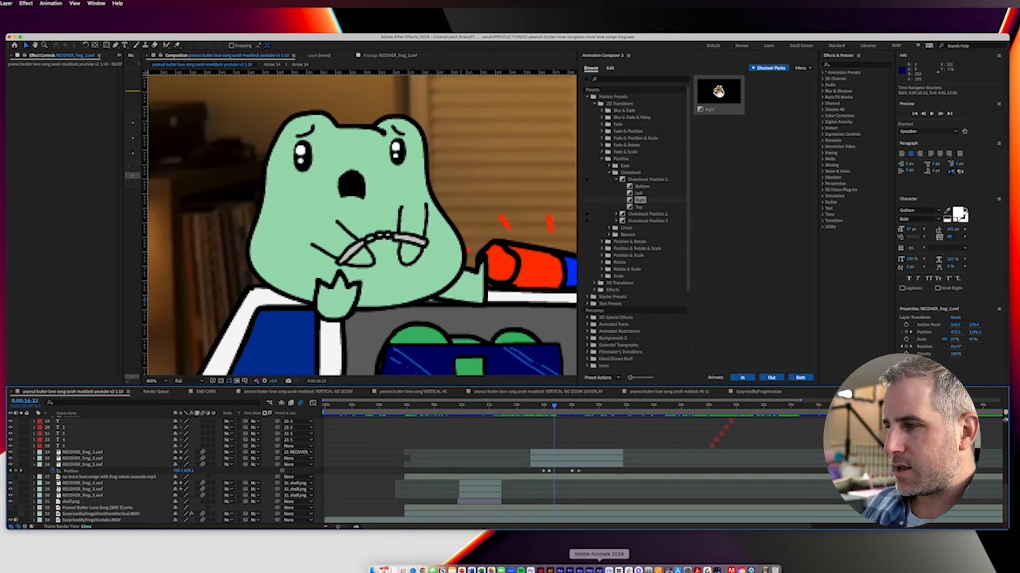
# Step: Switch to Adobe Animate, return to Scene 1, and open the light green sitting frog's symbol with its crossed arms selected
pyautogui.click(599, 570)
pyautogui.moveTo(426, 197); pyautogui.dragTo(426, 325)
pyautogui.scroll(-10, 462, 216)
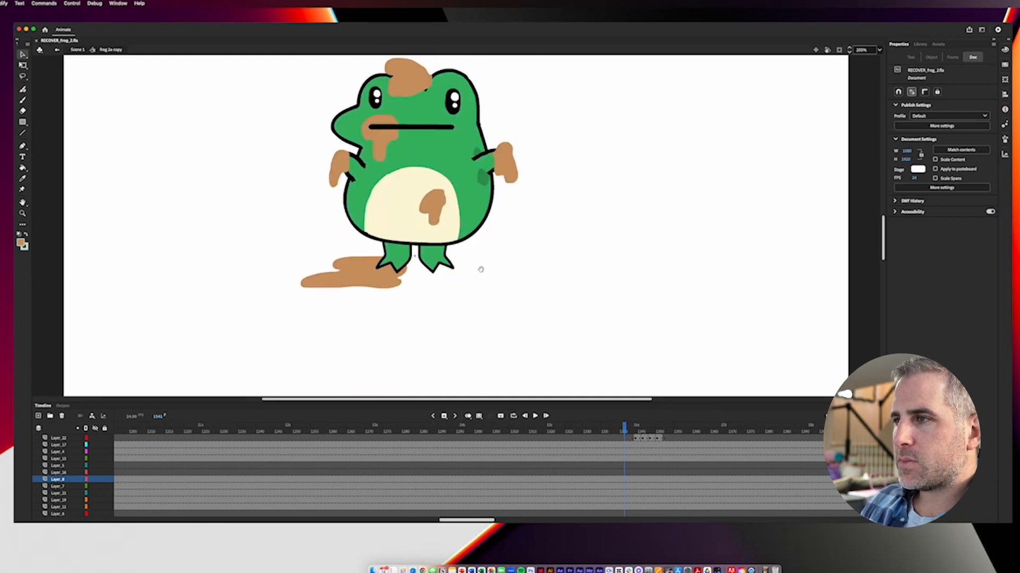
pyautogui.scroll(-5, 483, 339)
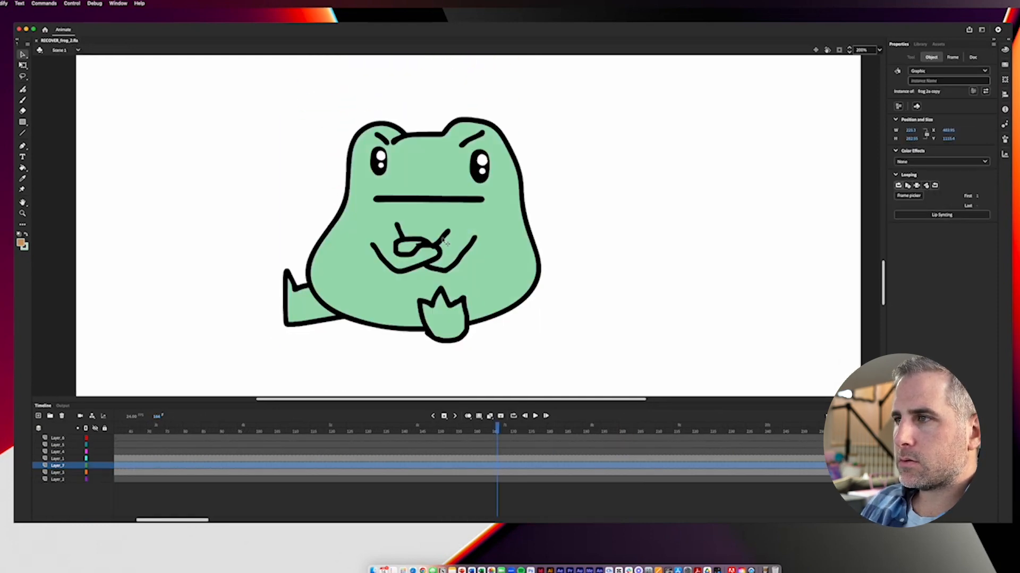
pyautogui.click(441, 243)
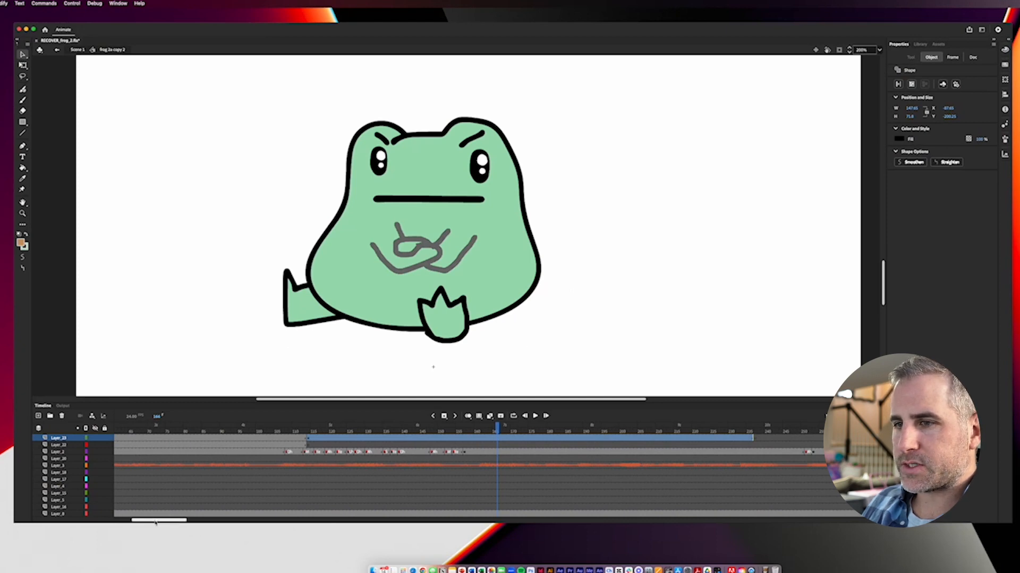
# Step: Scrub to the handcuffed frames, select the cuffed arms symbol, and examine how its keyframes move the arms
pyautogui.hscroll(10, 175, 516)
pyautogui.moveTo(209, 434); pyautogui.dragTo(215, 433)
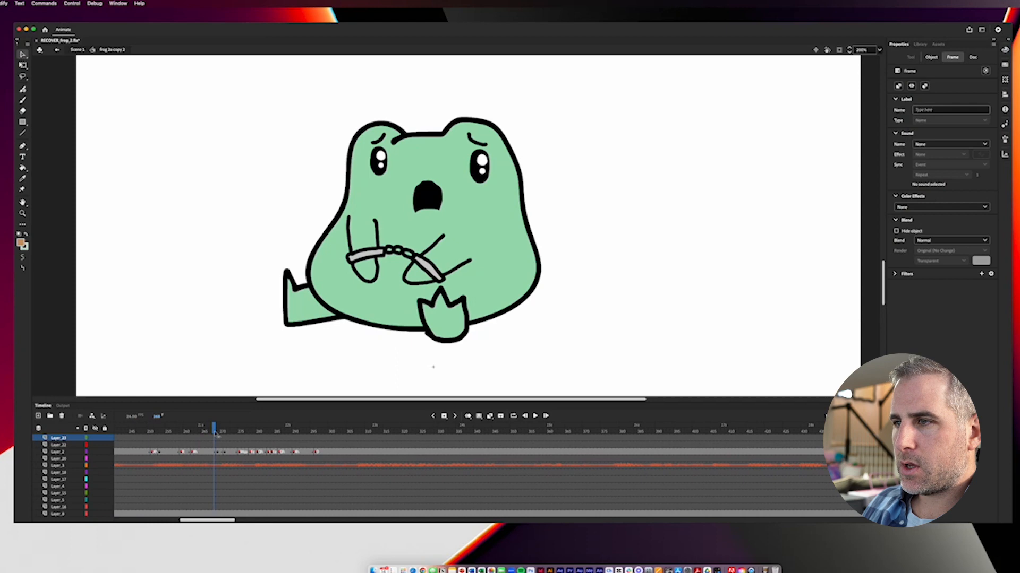
pyautogui.click(424, 256)
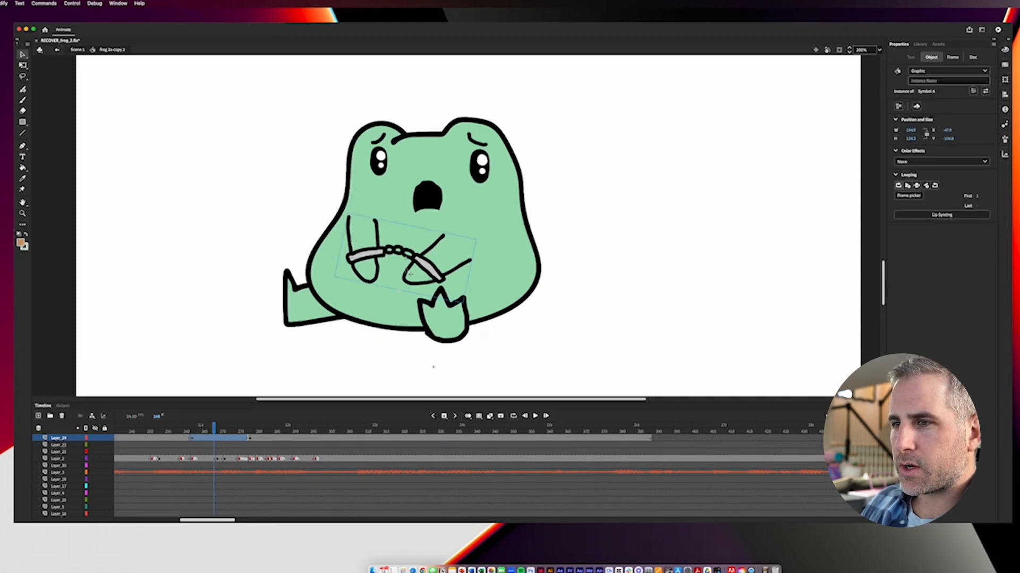
pyautogui.scroll(1, 249, 458)
pyautogui.click(250, 452)
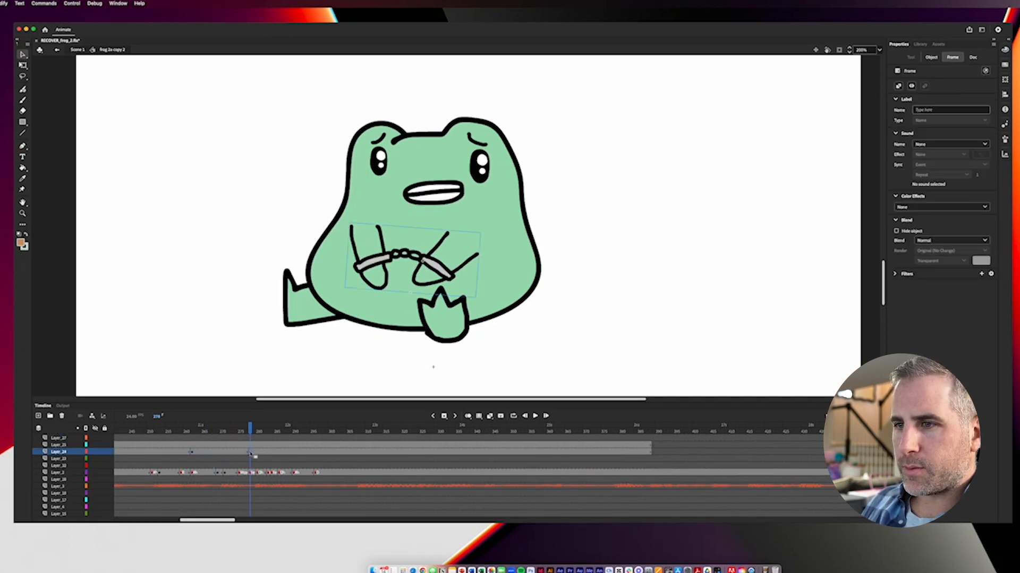
pyautogui.moveTo(229, 429)
pyautogui.mouseDown()
pyautogui.moveTo(151, 432)
pyautogui.moveTo(319, 439)
pyautogui.moveTo(192, 441)
pyautogui.moveTo(293, 441)
pyautogui.moveTo(256, 430)
pyautogui.moveTo(233, 439)
pyautogui.mouseUp()
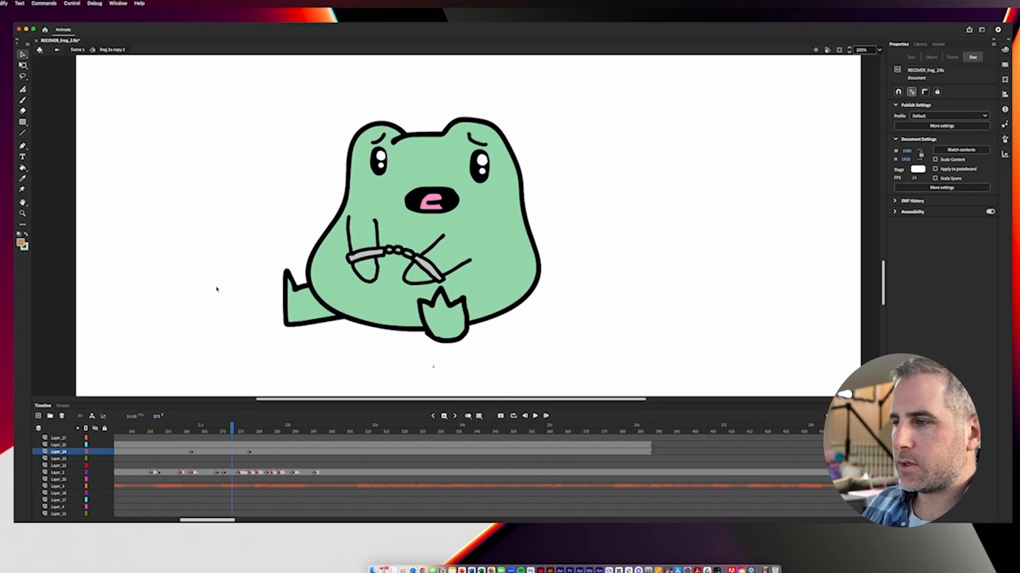
# Step: Return to Scene 1 at 100% zoom and look over the police officer frog, the police car, and the handcuffed frog
pyautogui.doubleClick(216, 289)
pyautogui.press('super+minus')
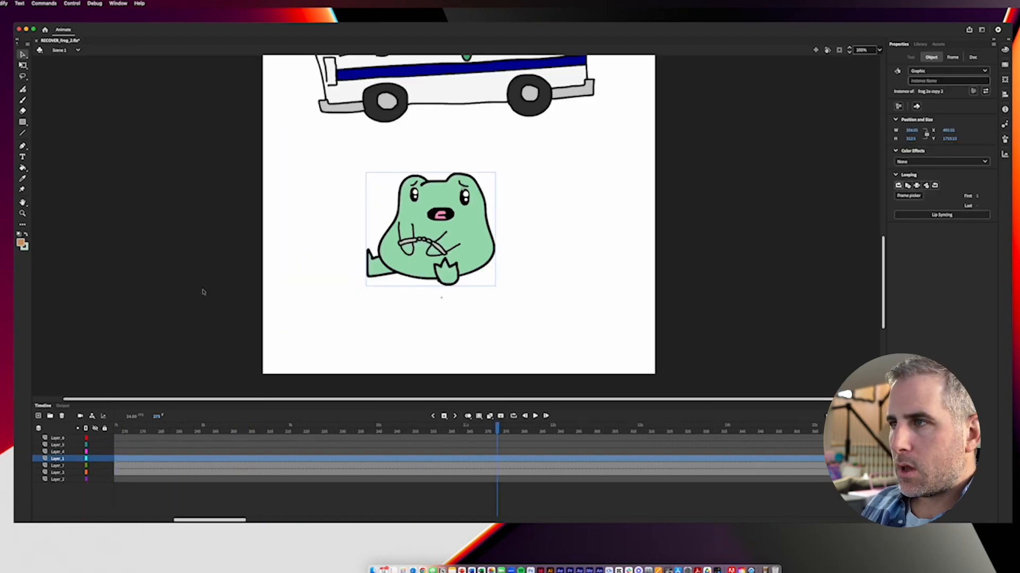
pyautogui.click(231, 277)
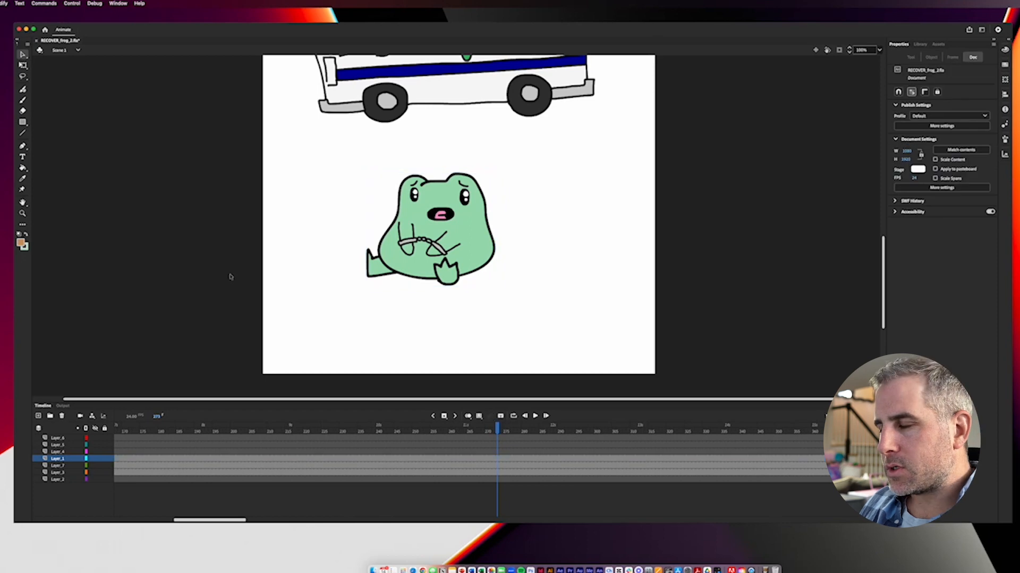
pyautogui.scroll(10, 277, 245)
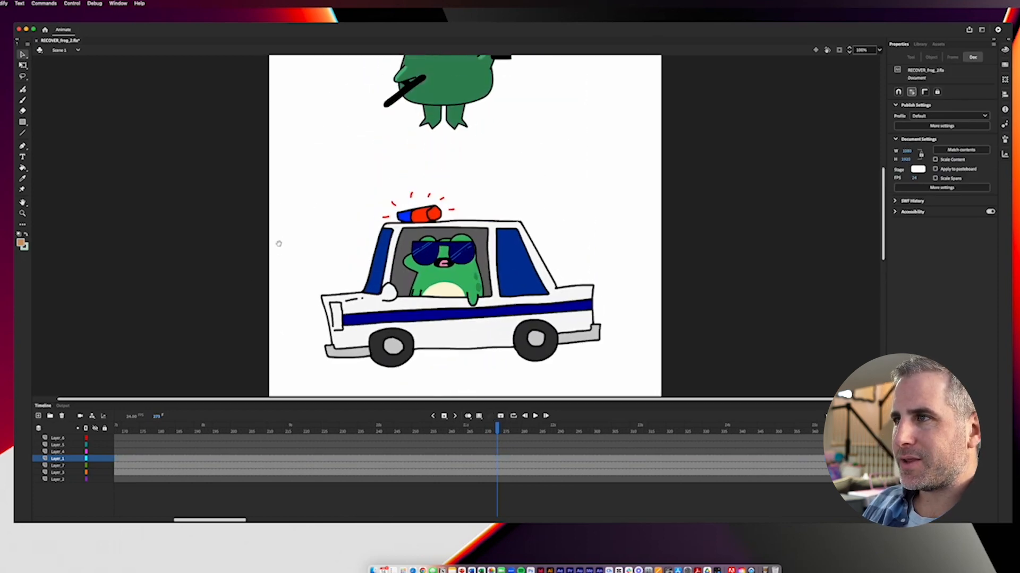
pyautogui.scroll(5, 278, 249)
pyautogui.scroll(-6, 298, 255)
pyautogui.hscroll(3, 298, 255)
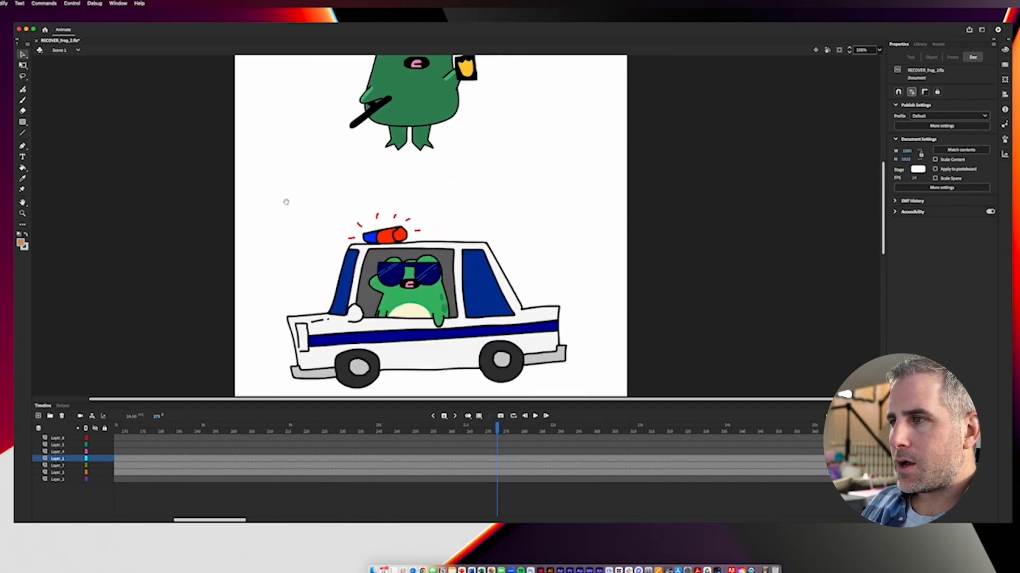
pyautogui.scroll(-5, 314, 302)
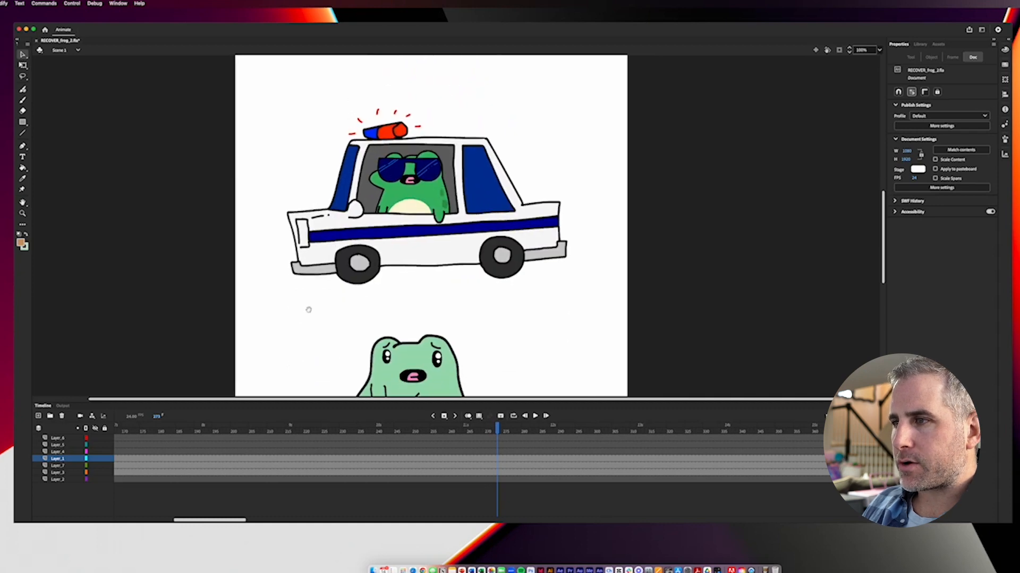
pyautogui.scroll(-3, 318, 291)
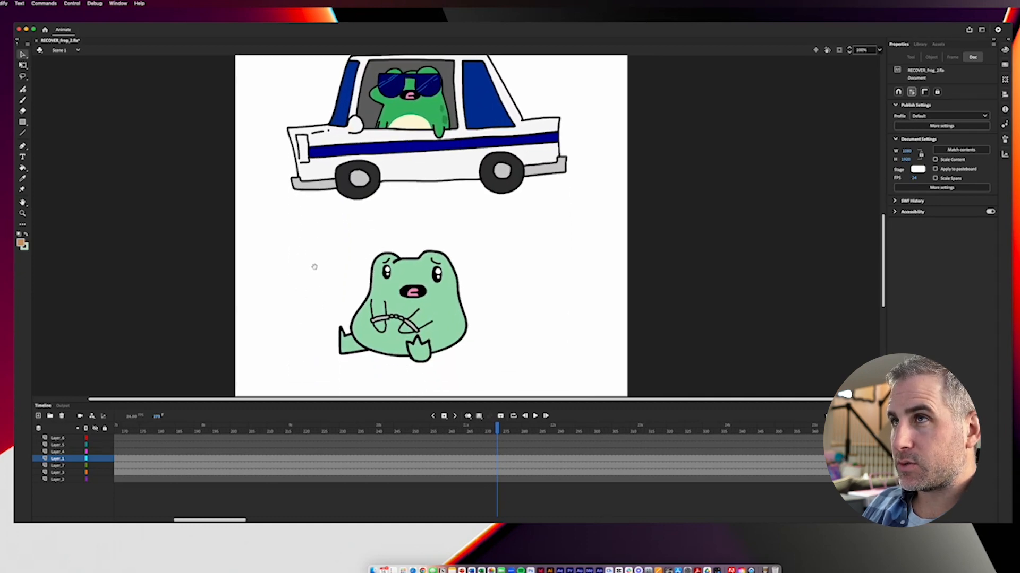
pyautogui.moveTo(317, 280); pyautogui.dragTo(321, 241)
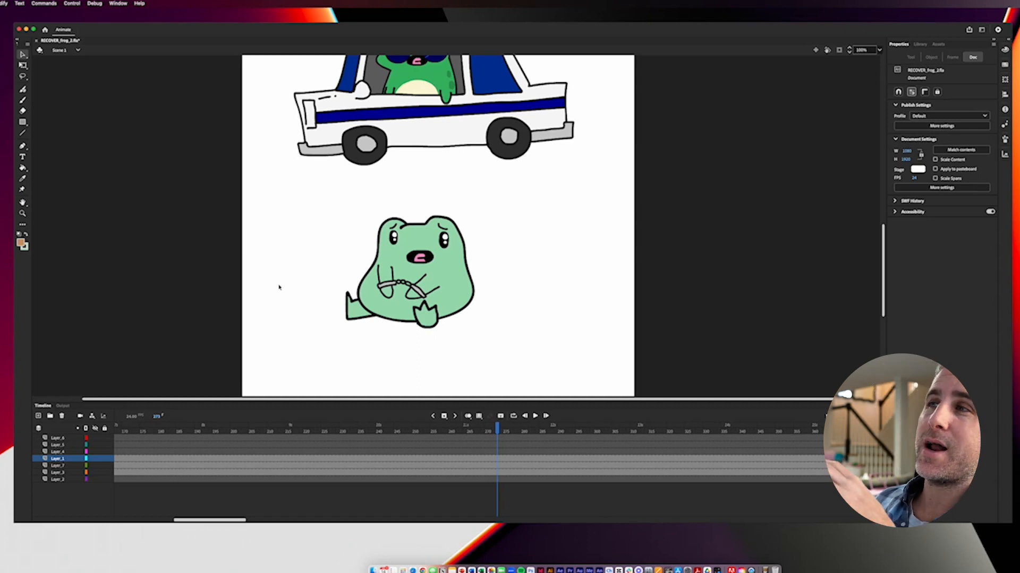
pyautogui.scroll(10, 446, 178)
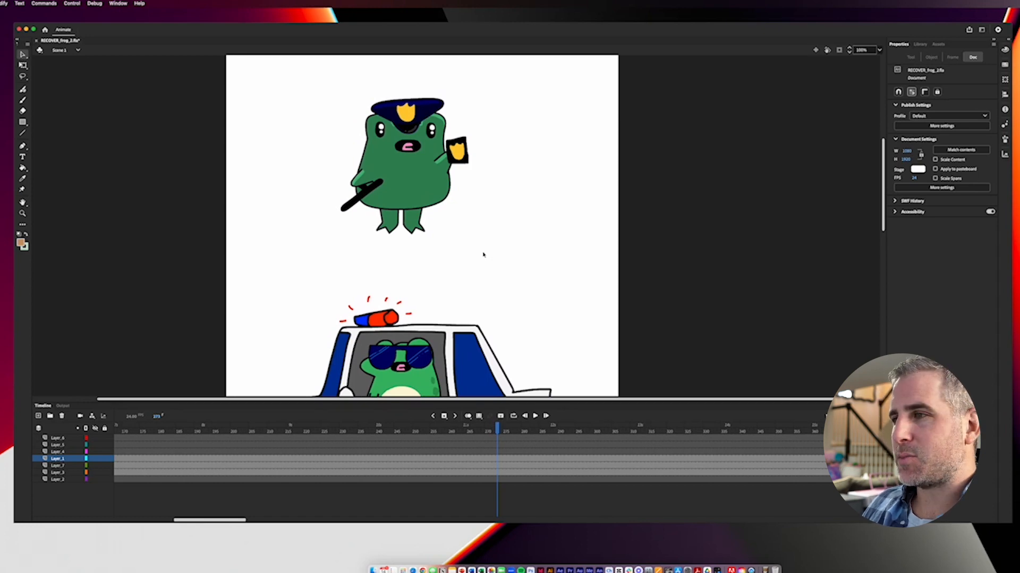
# Step: Open the police officer frog's symbol, scrub to its peanut butter spoon pose, and select the spoon to inspect its layer
pyautogui.click(404, 192)
pyautogui.doubleClick(404, 192)
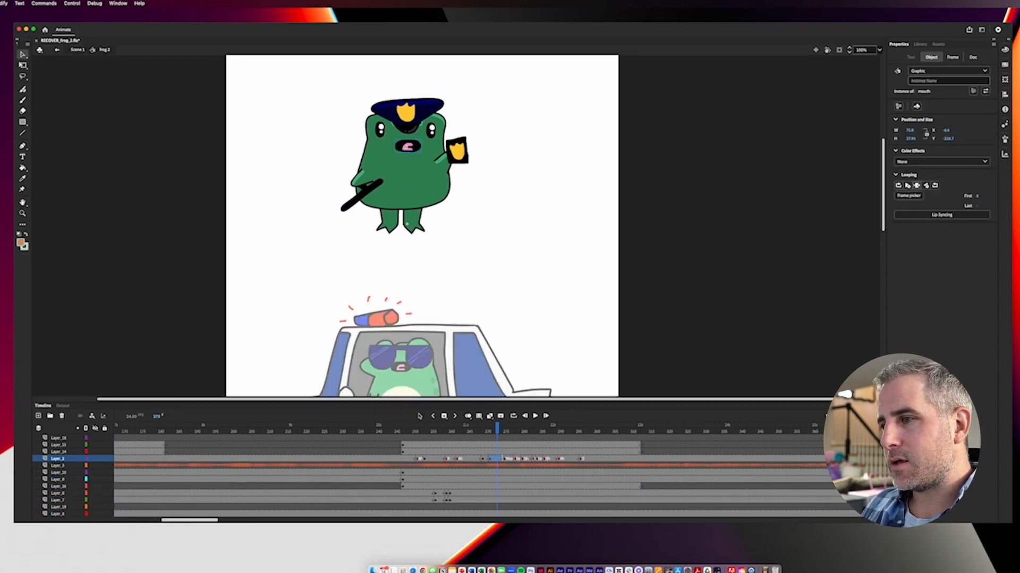
pyautogui.moveTo(184, 521); pyautogui.dragTo(200, 525)
pyautogui.moveTo(244, 429); pyautogui.dragTo(566, 428)
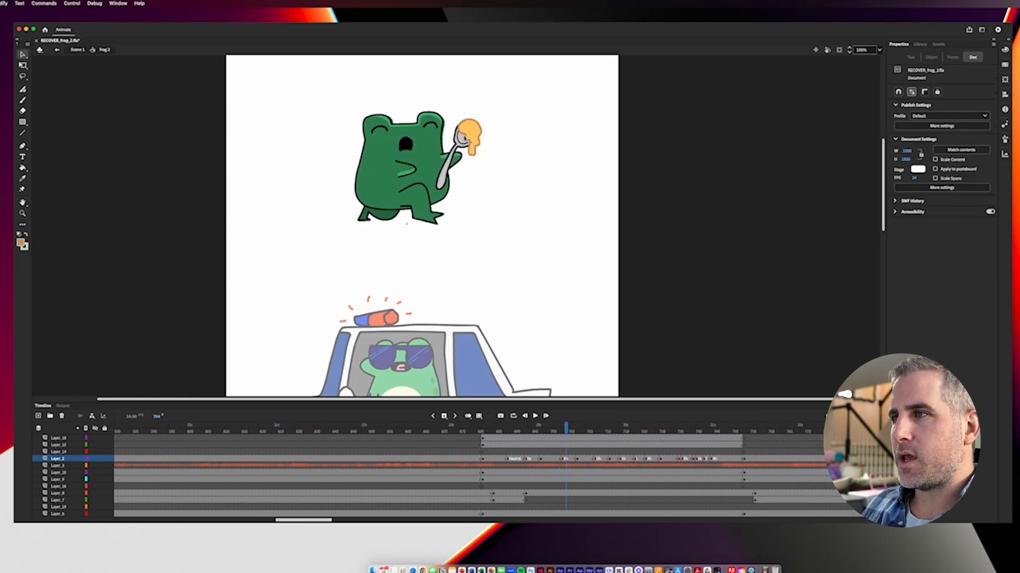
pyautogui.click(469, 140)
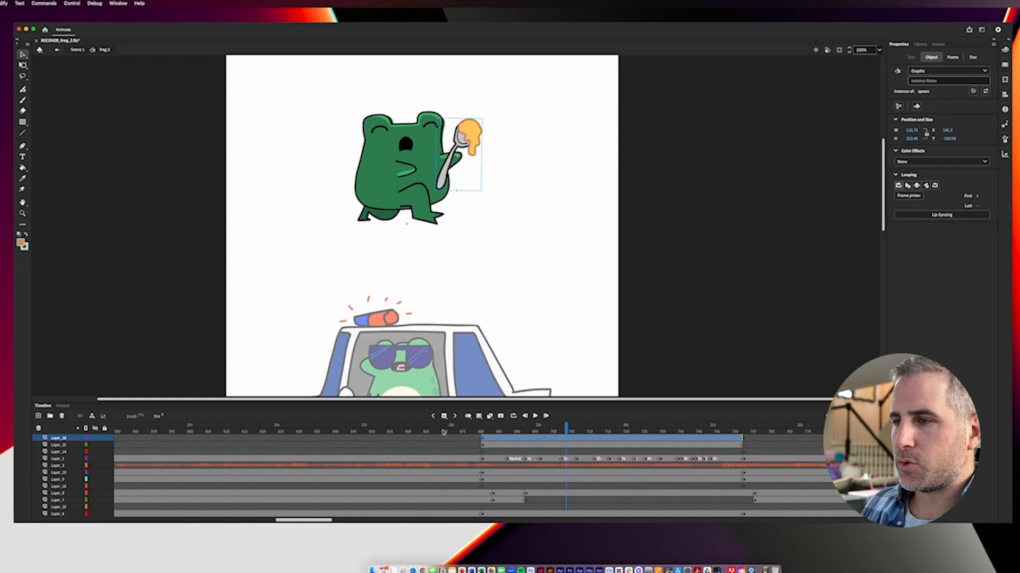
pyautogui.hscroll(5, 329, 451)
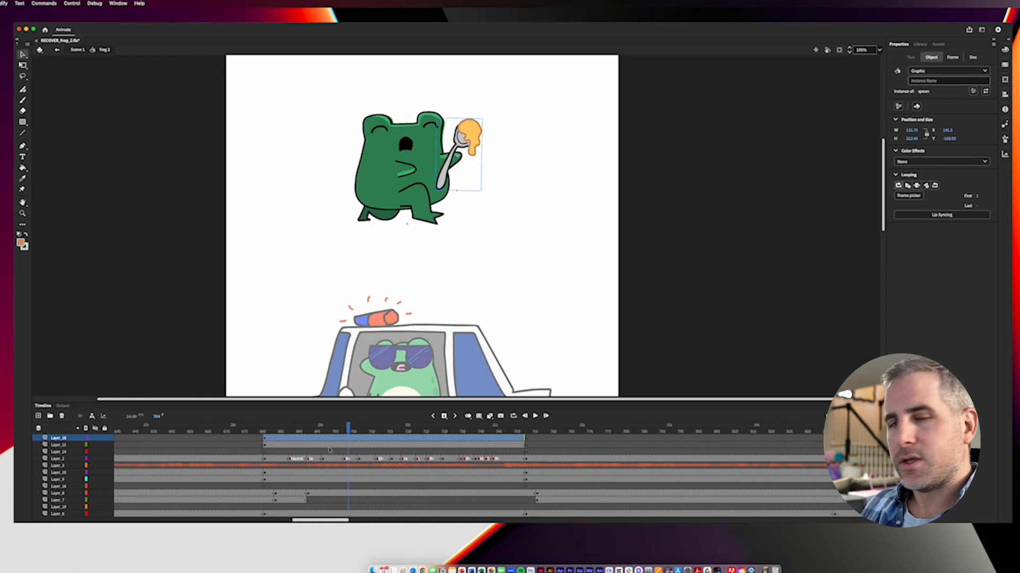
# Step: Scrub through the end of the spoon frames, return to Scene 1, and show the whole stage at 25% zoom
pyautogui.moveTo(341, 431); pyautogui.dragTo(518, 431)
pyautogui.moveTo(299, 521); pyautogui.dragTo(321, 521)
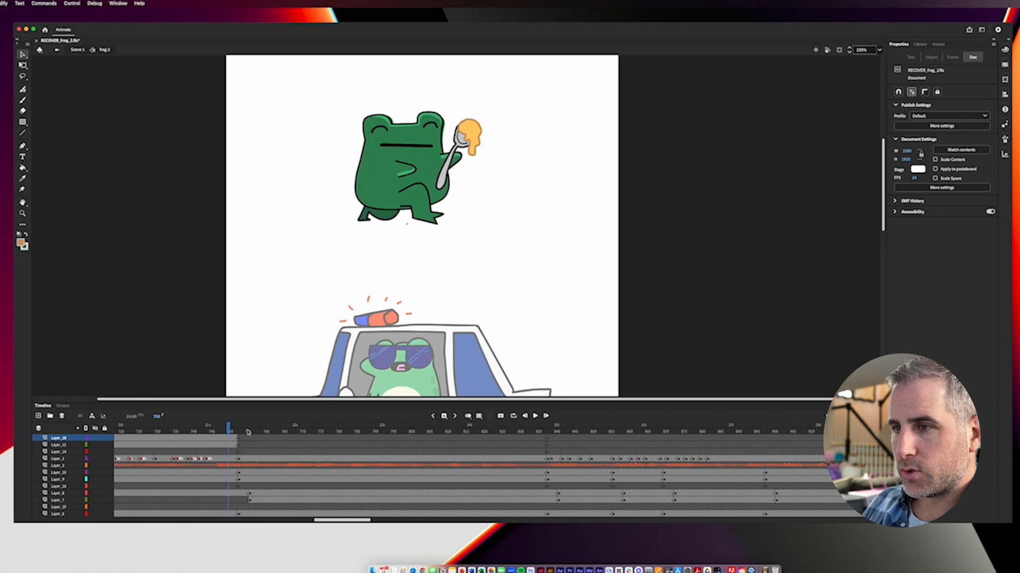
pyautogui.doubleClick(224, 333)
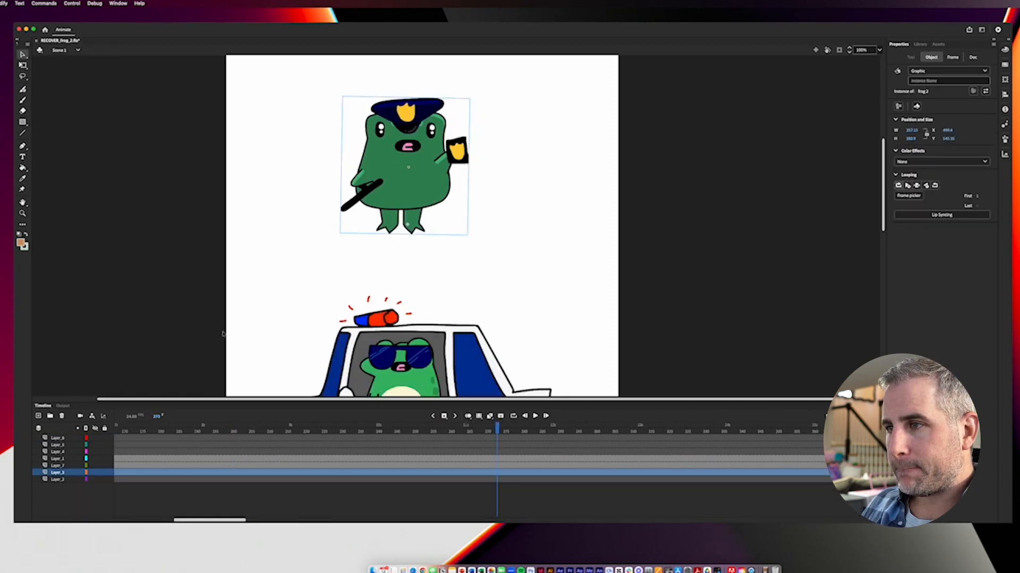
pyautogui.press('super+minus')
pyautogui.press('super+minus')
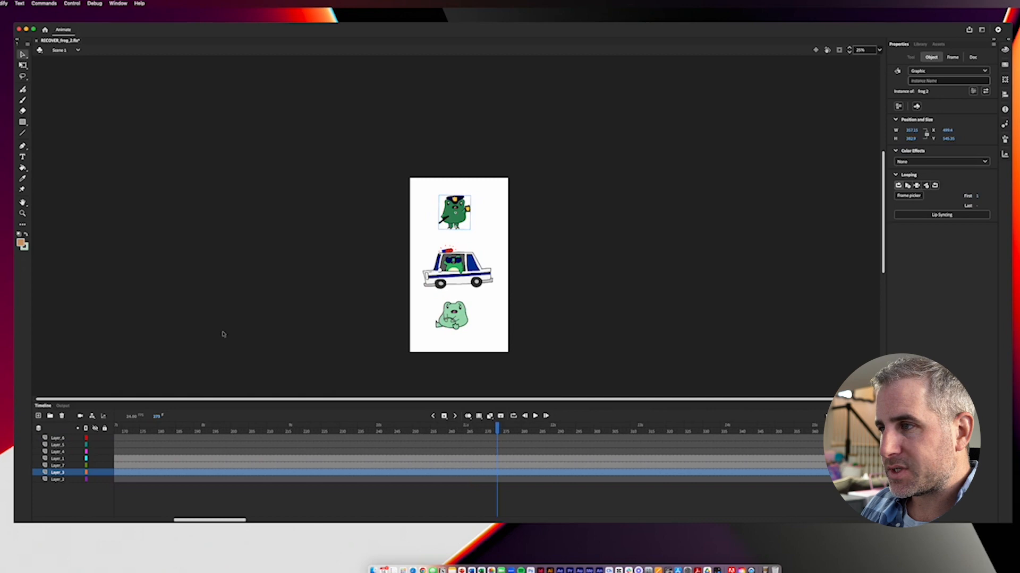
# Step: Scrub Scene 1 ahead to the frames where the light green frog holds two peanut butter knives
pyautogui.moveTo(206, 521); pyautogui.dragTo(276, 523)
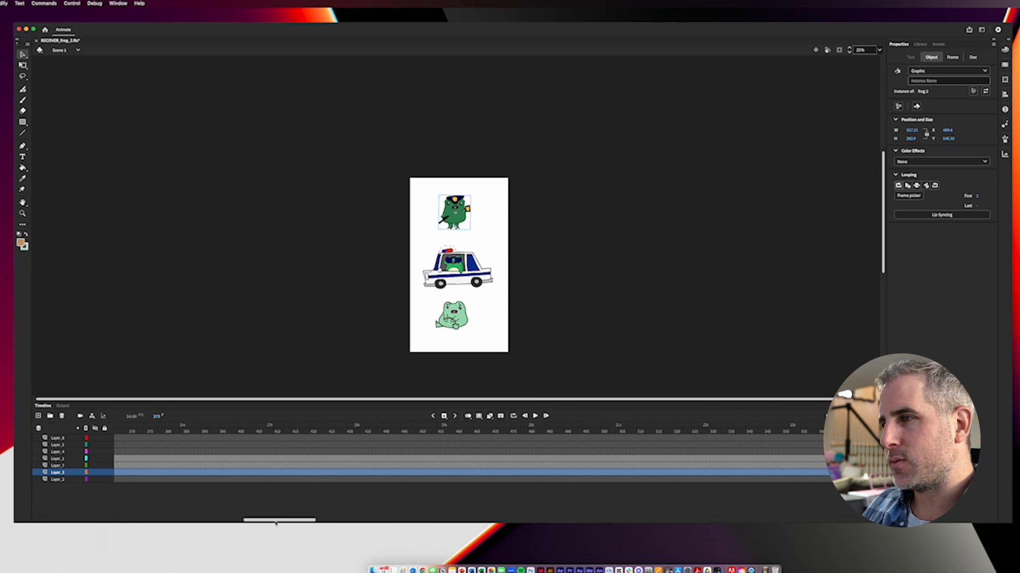
pyautogui.moveTo(276, 523); pyautogui.dragTo(333, 523)
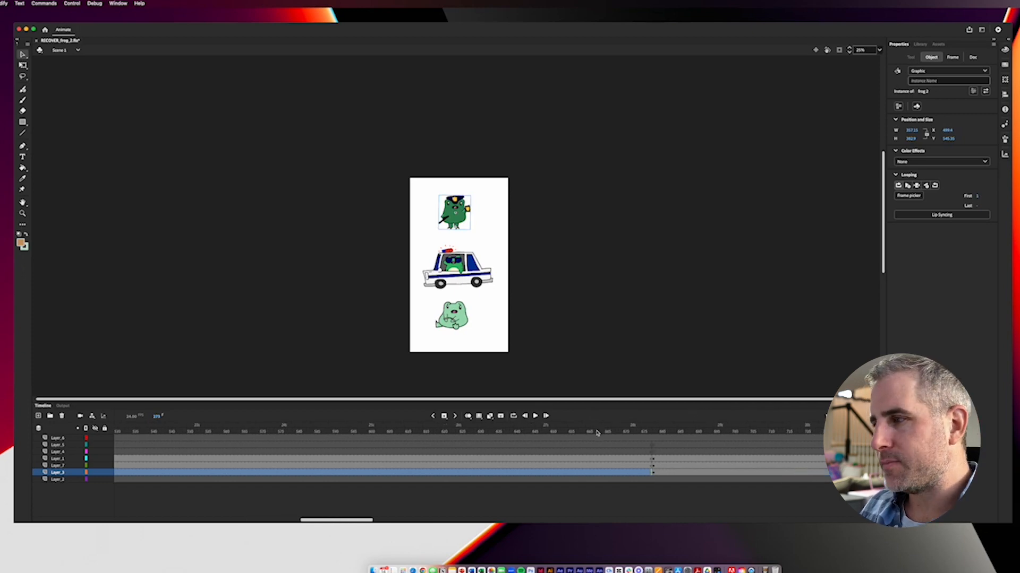
pyautogui.click(596, 431)
pyautogui.moveTo(596, 431); pyautogui.dragTo(619, 434)
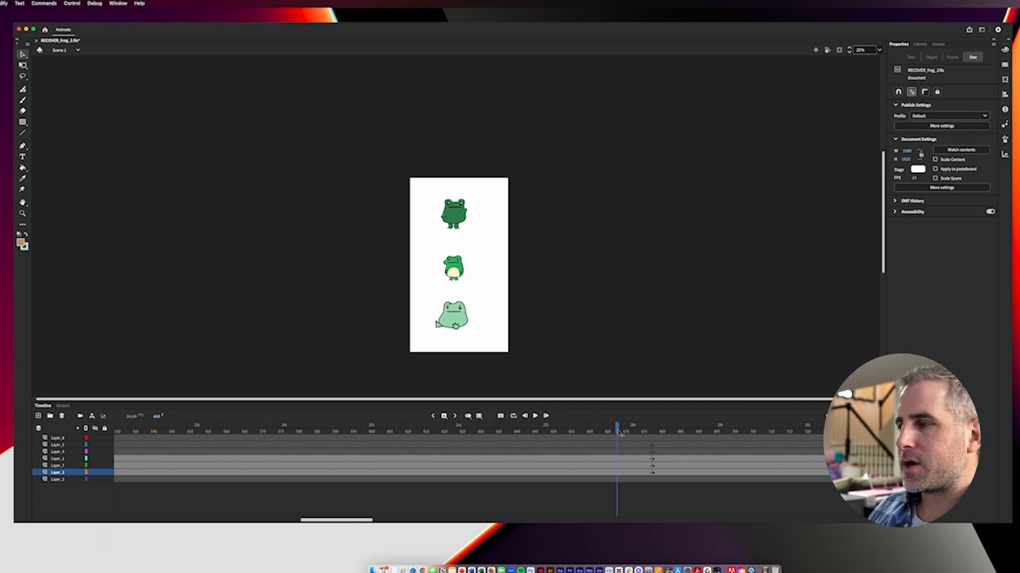
pyautogui.moveTo(621, 433); pyautogui.dragTo(629, 433)
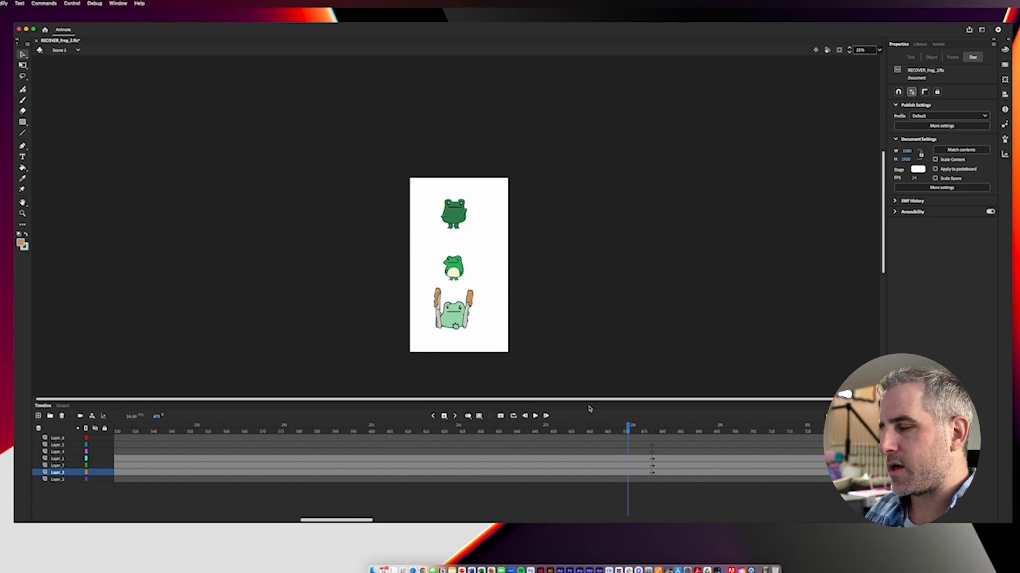
# Step: View the knife-holding light green frog at 100% zoom and select its symbol instance
pyautogui.press('super+1')
pyautogui.moveTo(435, 333); pyautogui.dragTo(460, 197)
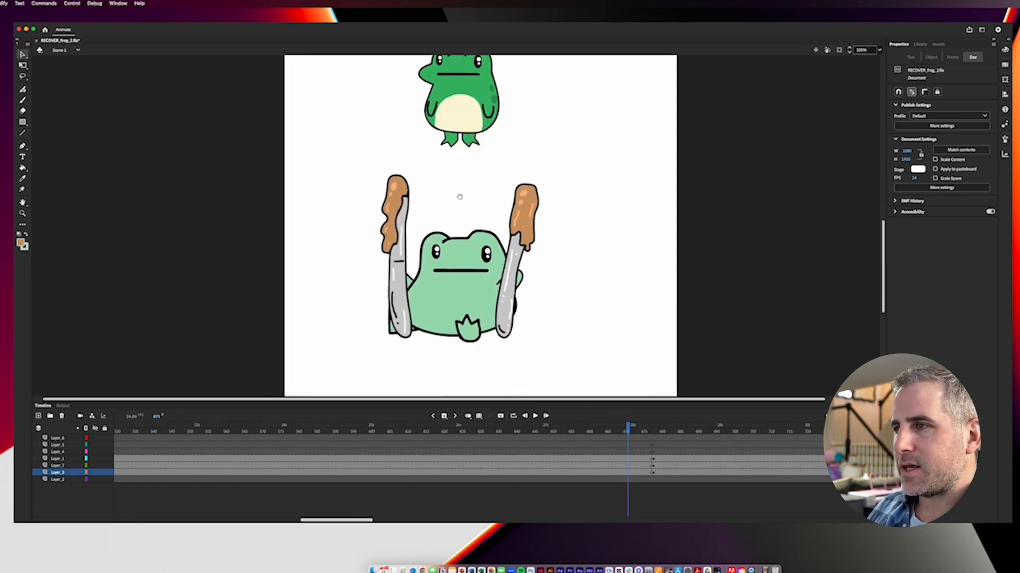
pyautogui.click(395, 211)
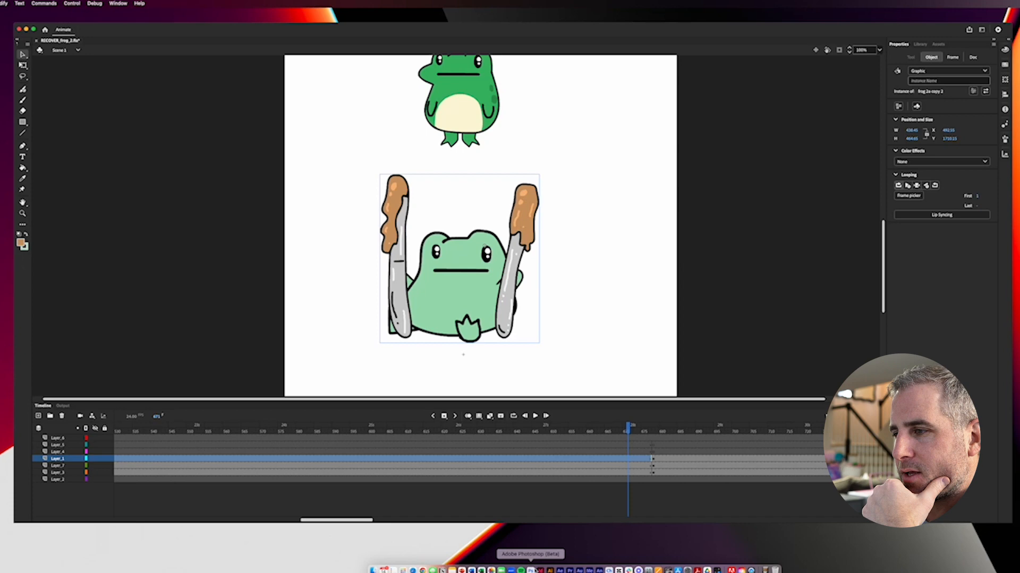
# Step: Switch to Adobe Photoshop (Beta), enlarge its window, and examine the frogs and peanut butter jar in the Peanut Butter Love Song thumbnail
pyautogui.click(530, 570)
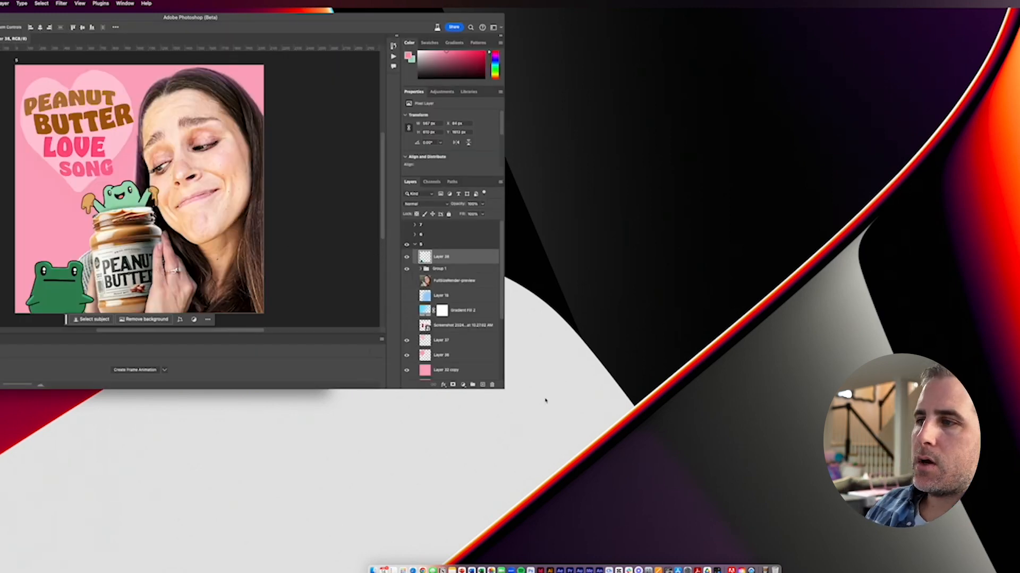
pyautogui.moveTo(502, 388); pyautogui.dragTo(1019, 535)
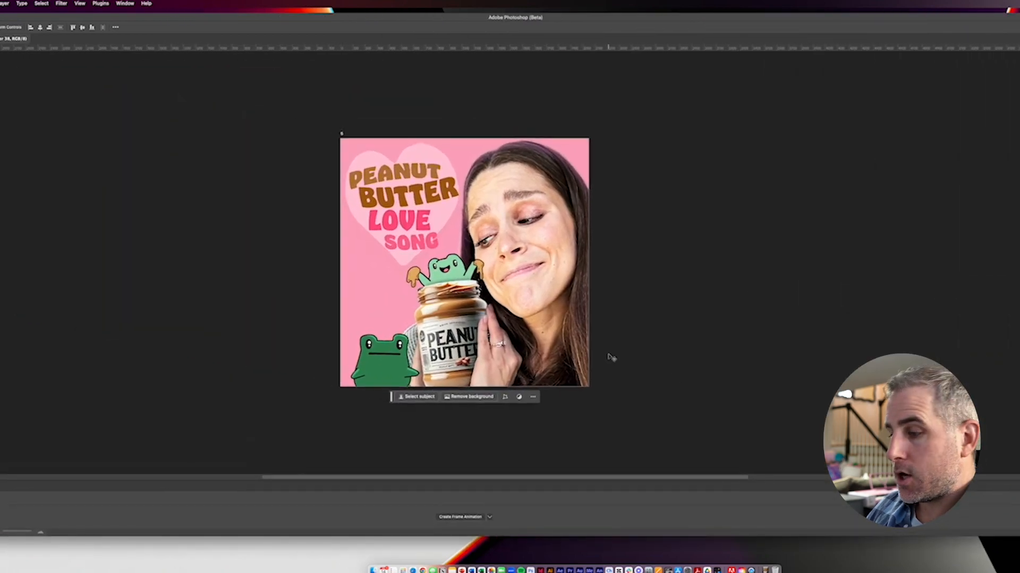
pyautogui.press('super+plus')
pyautogui.press('super+plus')
pyautogui.press('super+plus')
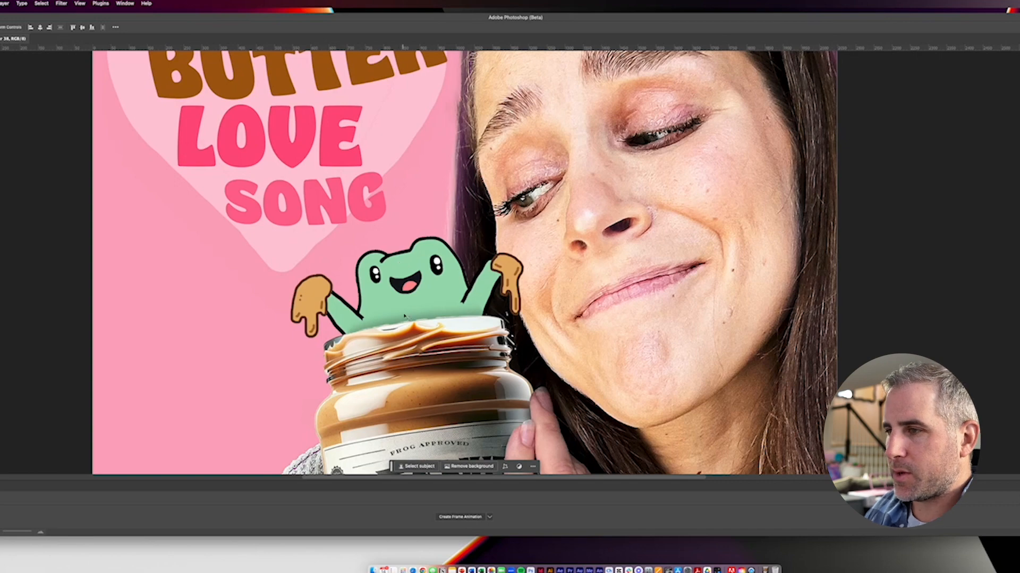
pyautogui.scroll(-5, 402, 336)
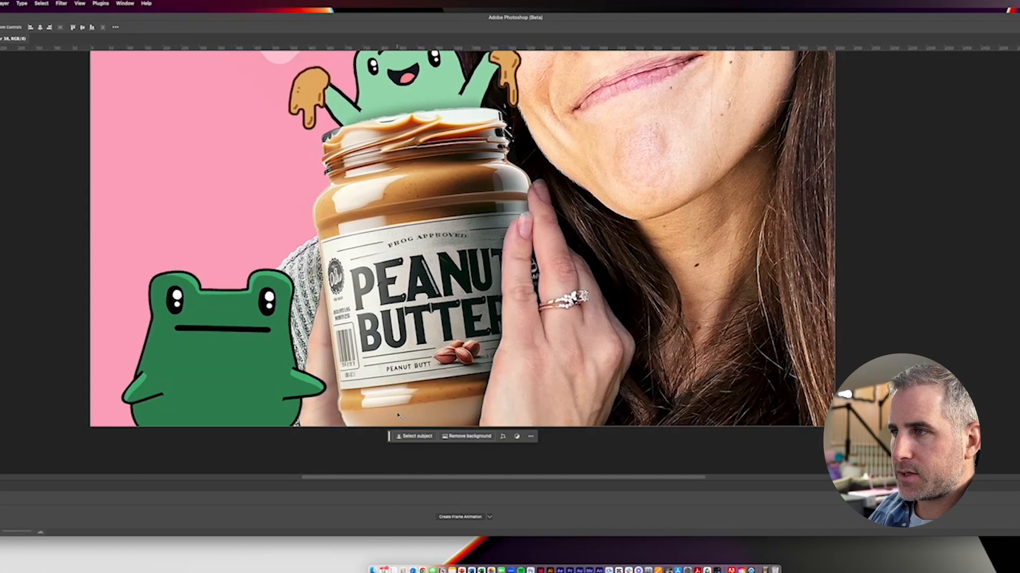
pyautogui.press('super')
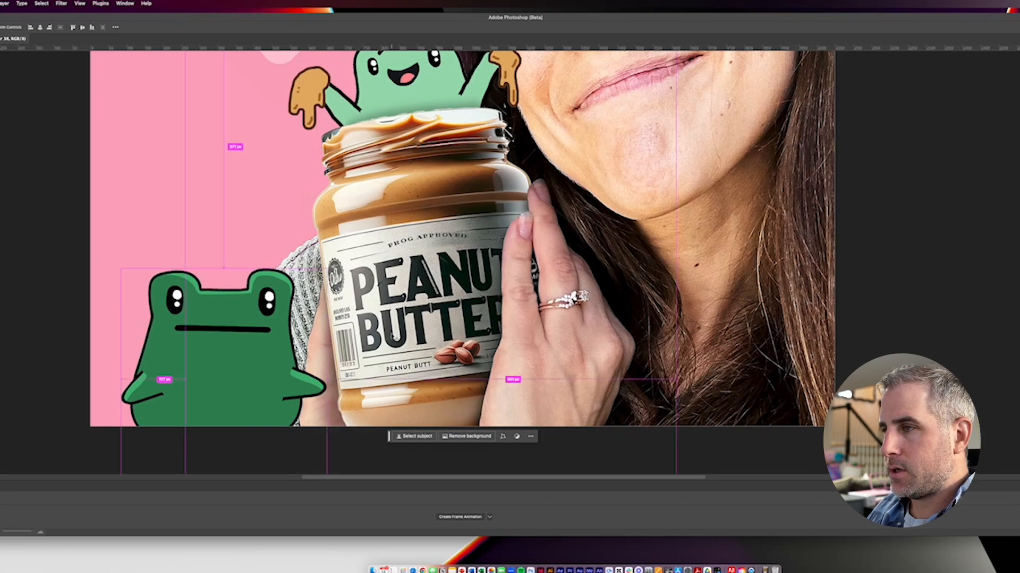
pyautogui.press('super+minus')
pyautogui.press('super+minus')
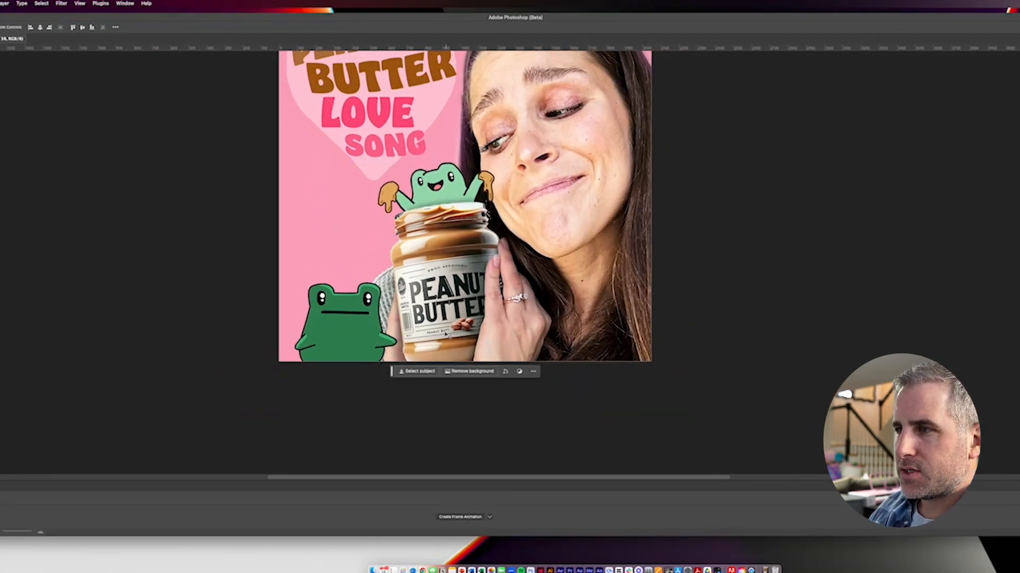
# Step: Examine the peanut butter jar's label lettering and the hand covering it up close
pyautogui.press('super+equal')
pyautogui.press('super+equal')
pyautogui.press('super+equal')
pyautogui.scroll(-5, 440, 335)
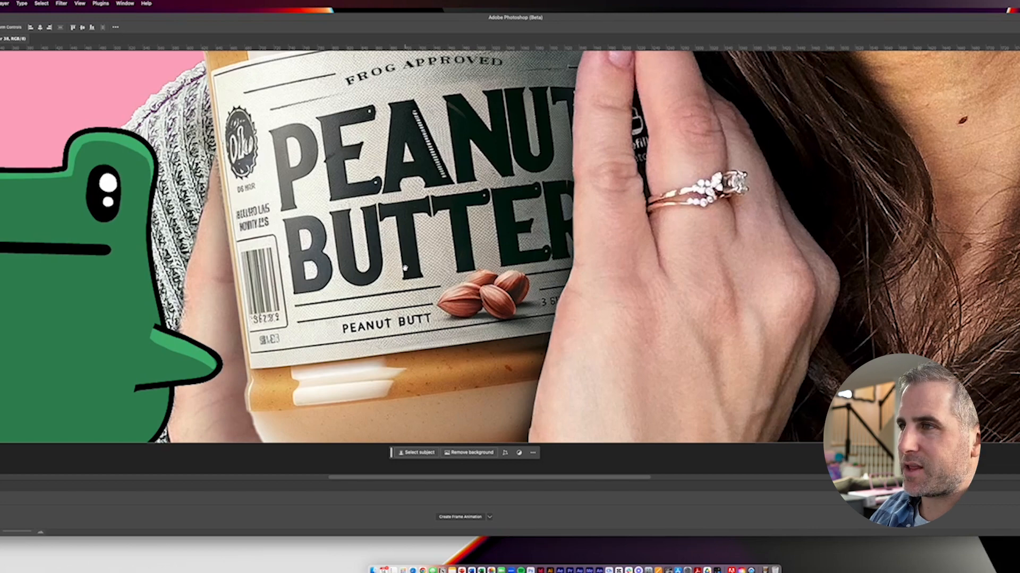
pyautogui.scroll(5, 406, 267)
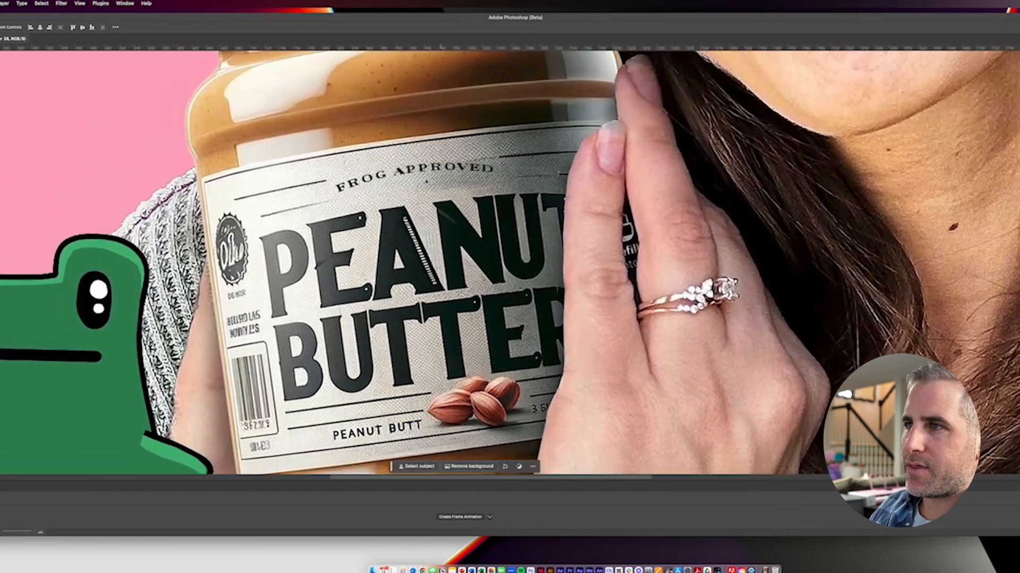
# Step: Try moving the FROG APPROVED label text, the pale heart, and the PEANUT title word, and undo the moves
pyautogui.click(442, 168)
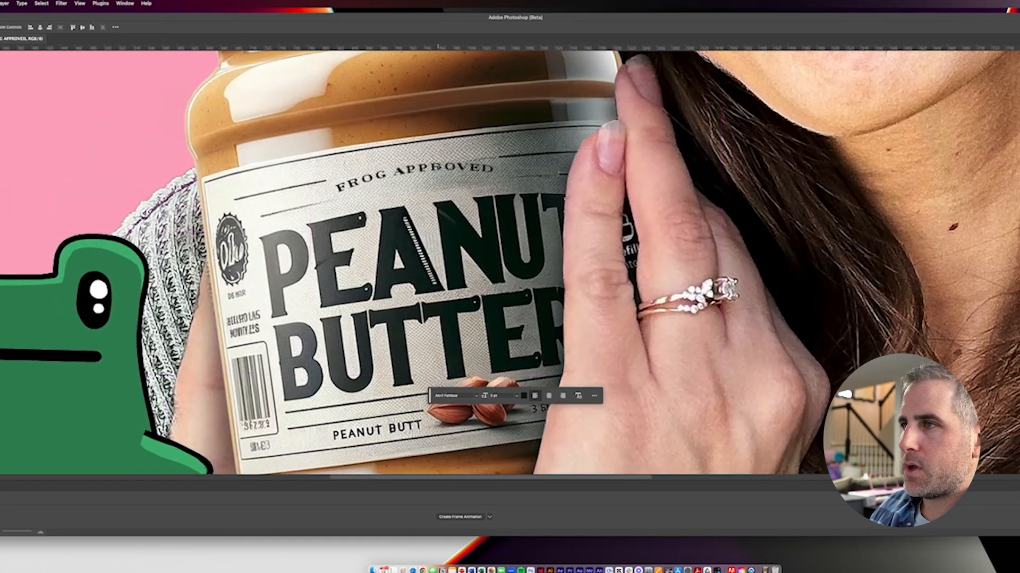
pyautogui.click(429, 205)
pyautogui.moveTo(435, 175); pyautogui.dragTo(423, 322)
pyautogui.press('super+minus')
pyautogui.press('super+minus')
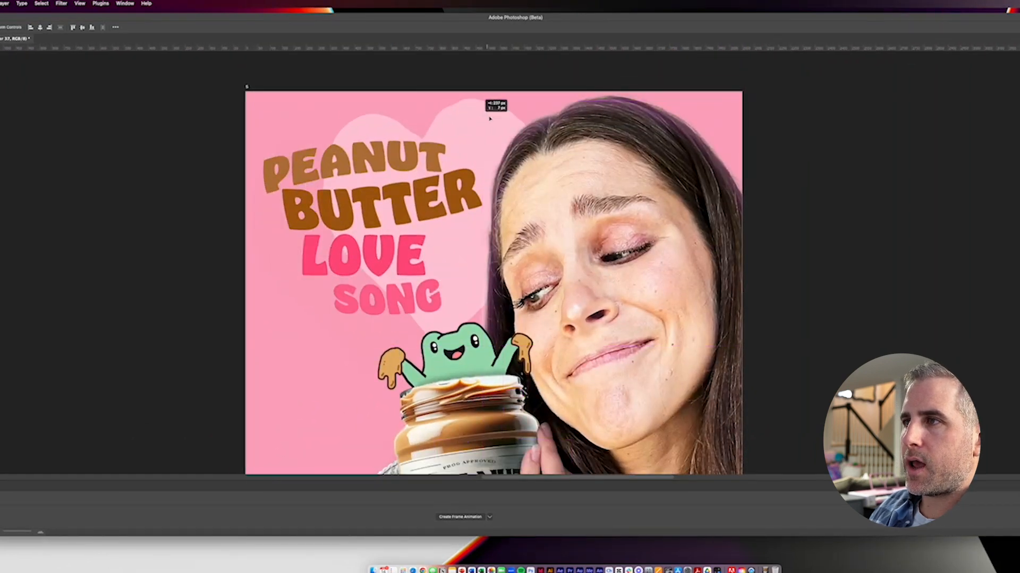
pyautogui.click(367, 159)
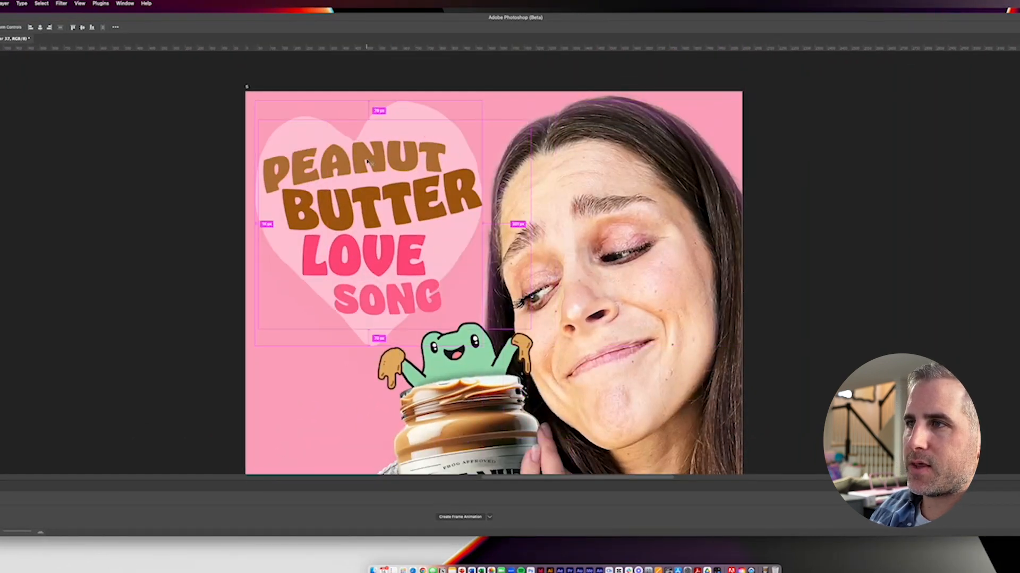
pyautogui.moveTo(365, 158); pyautogui.dragTo(349, 181)
pyautogui.press('super+z')
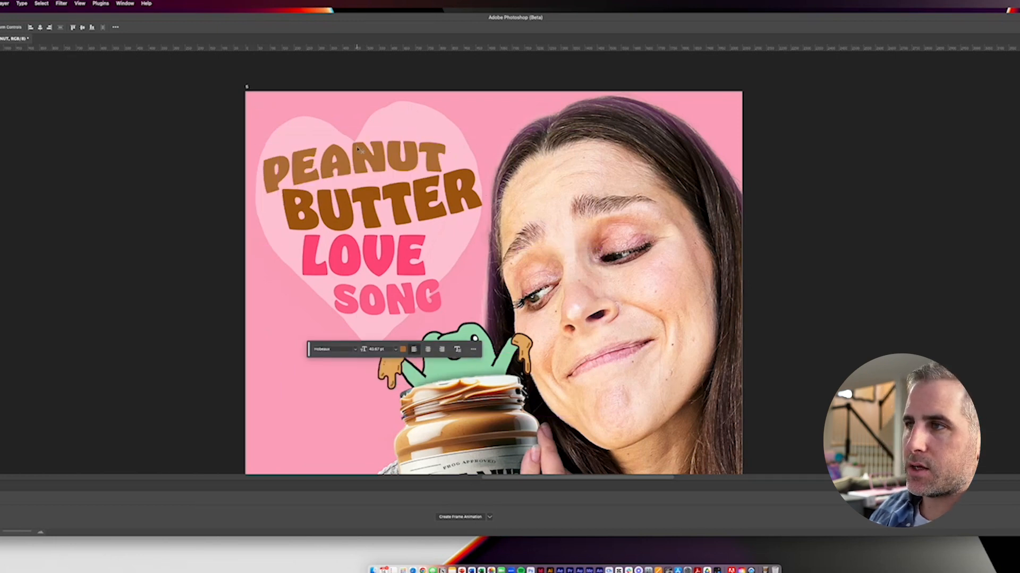
# Step: Try moving the cut-out hand layer away from the front of the peanut butter jar
pyautogui.scroll(-3, 394, 252)
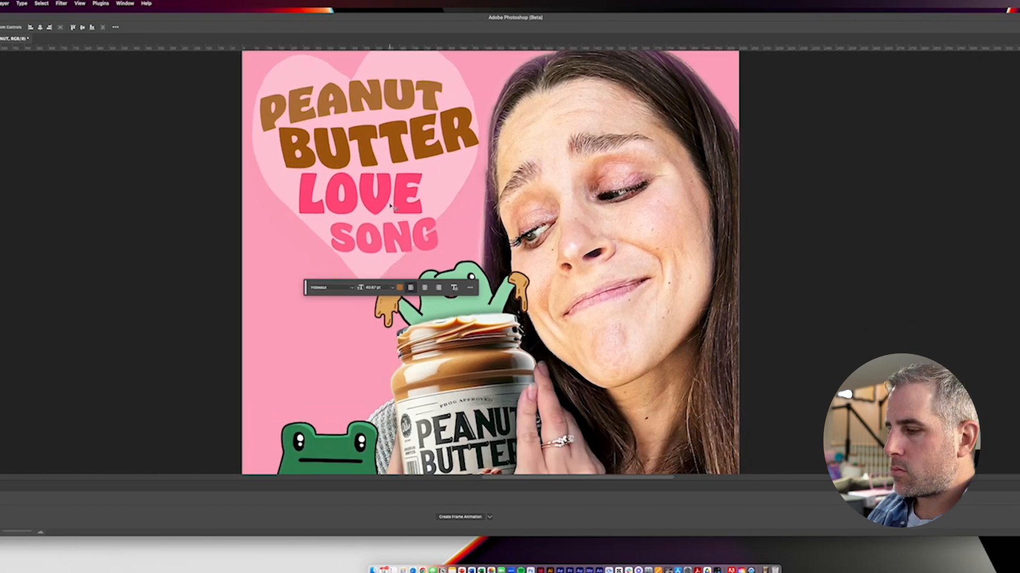
pyautogui.press('super+minus')
pyautogui.press('super+minus')
pyautogui.press('super+minus')
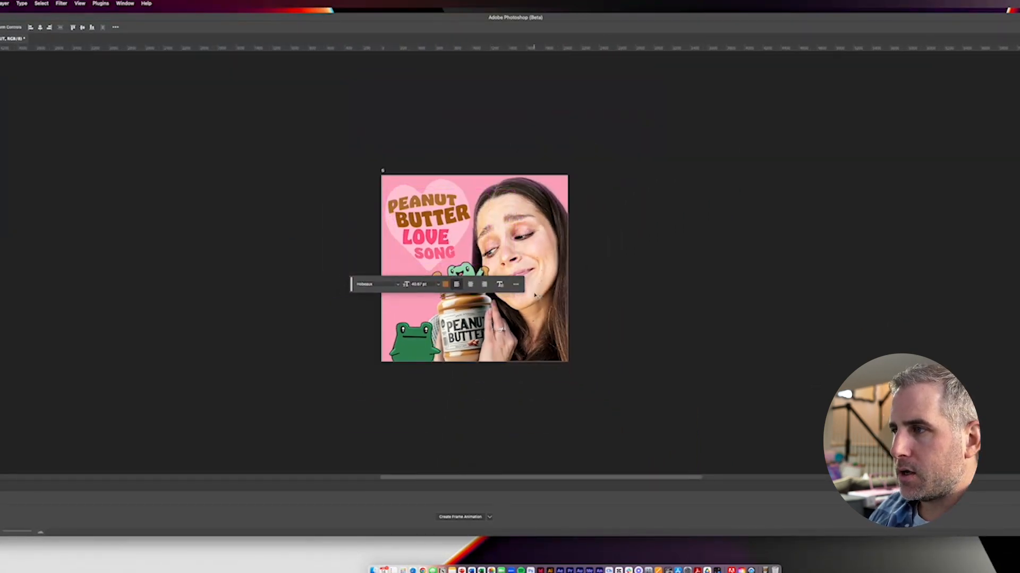
pyautogui.press('super')
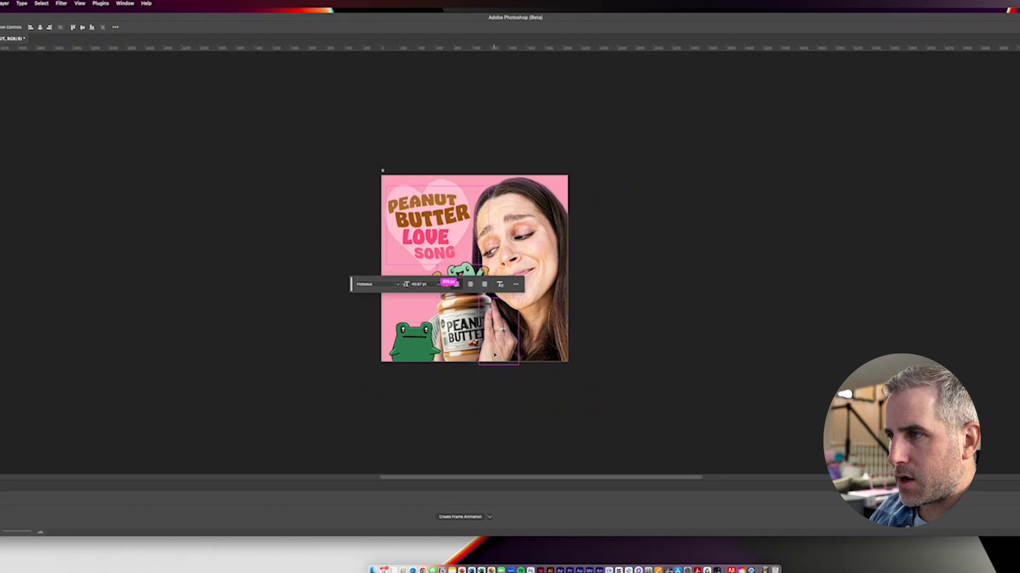
pyautogui.keyDown('super'); pyautogui.click(494, 355); pyautogui.keyUp('super')
pyautogui.press('super+plus')
pyautogui.press('super+plus')
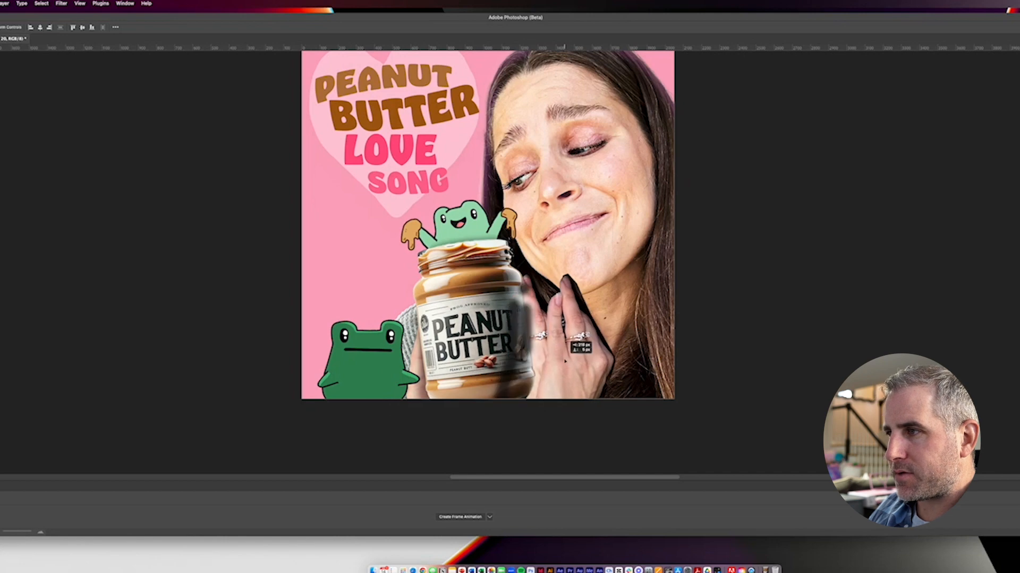
# Step: Select the woman's cutout, show the original photo layer alone for comparison, and restore the finished composite
pyautogui.keyDown('super'); pyautogui.click(619, 248); pyautogui.keyUp('super')
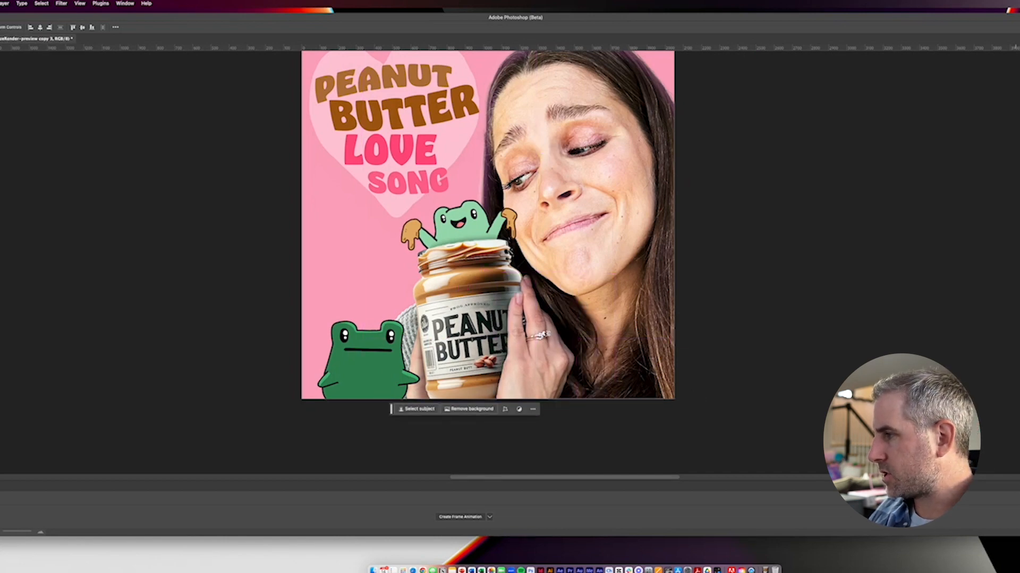
pyautogui.click(1019, 319)
pyautogui.click(1019, 319)
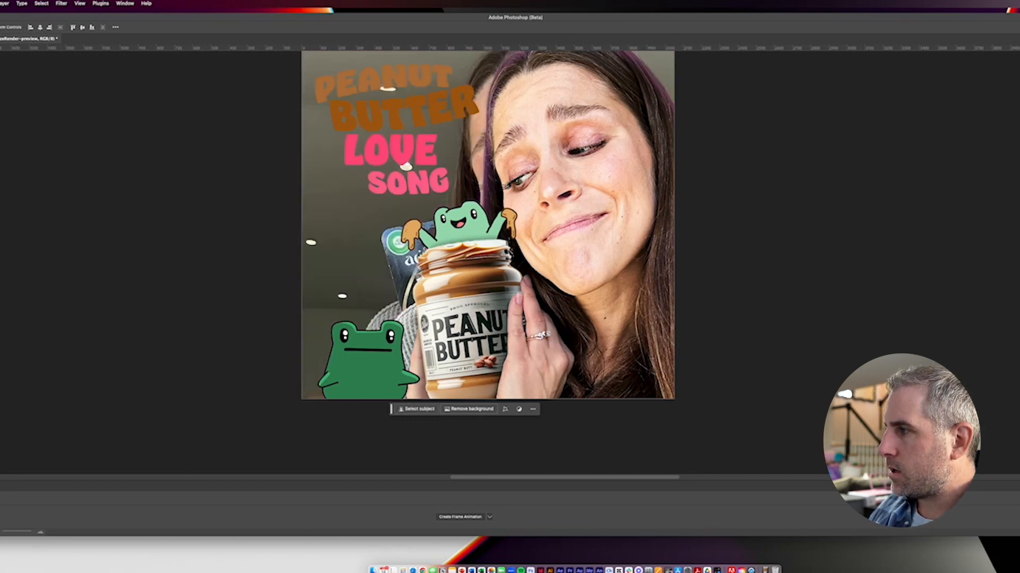
pyautogui.keyDown('alt'); pyautogui.click(1016, 373); pyautogui.keyUp('alt')
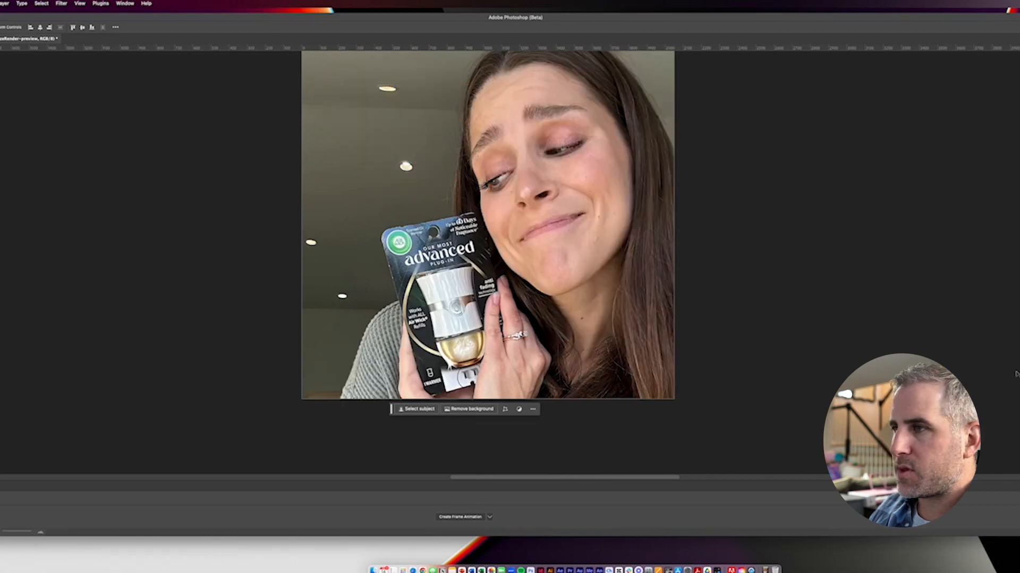
pyautogui.press('super+minus')
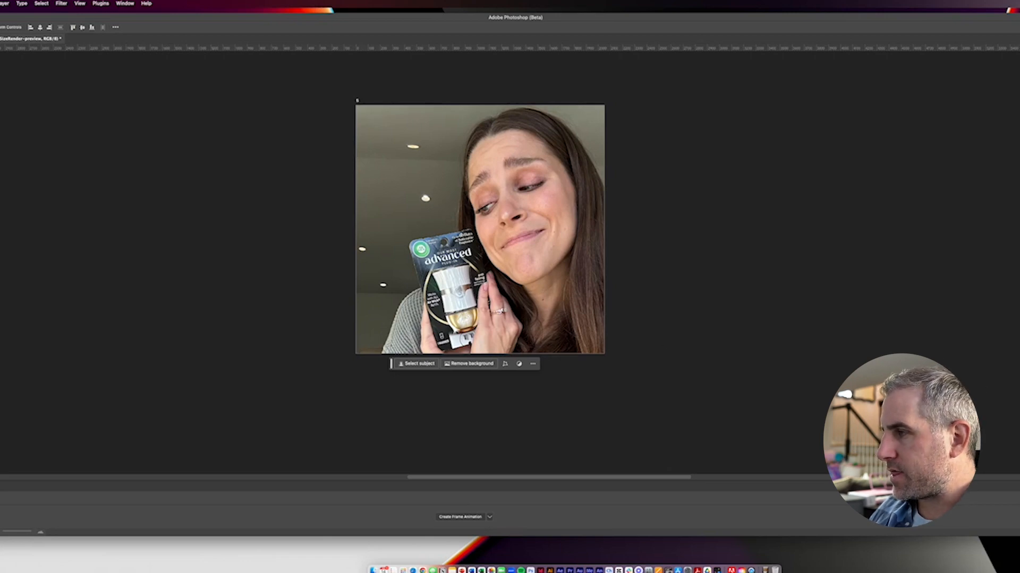
pyautogui.keyDown('alt'); pyautogui.click(1016, 373); pyautogui.keyUp('alt')
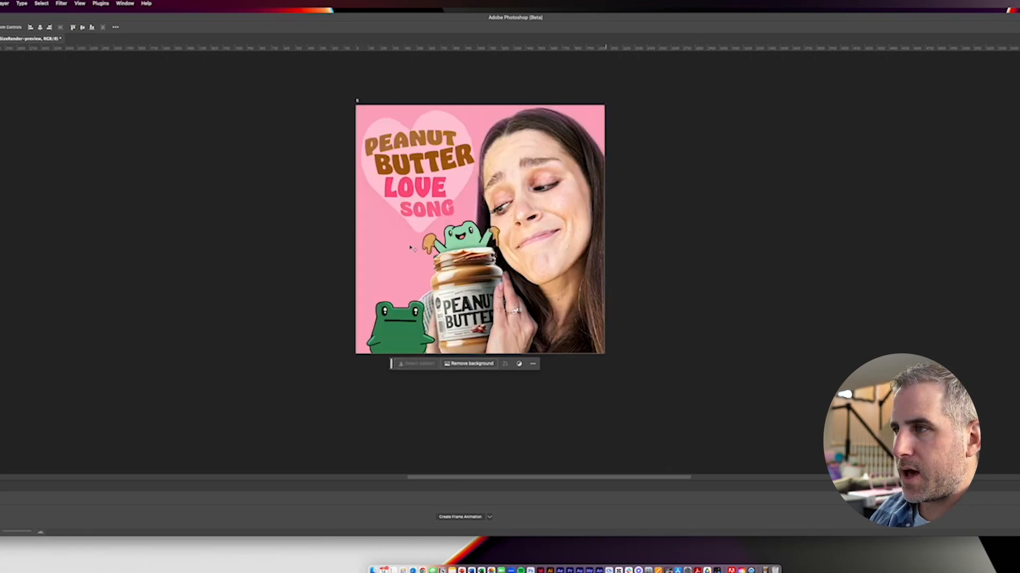
pyautogui.moveTo(423, 244); pyautogui.dragTo(413, 255)
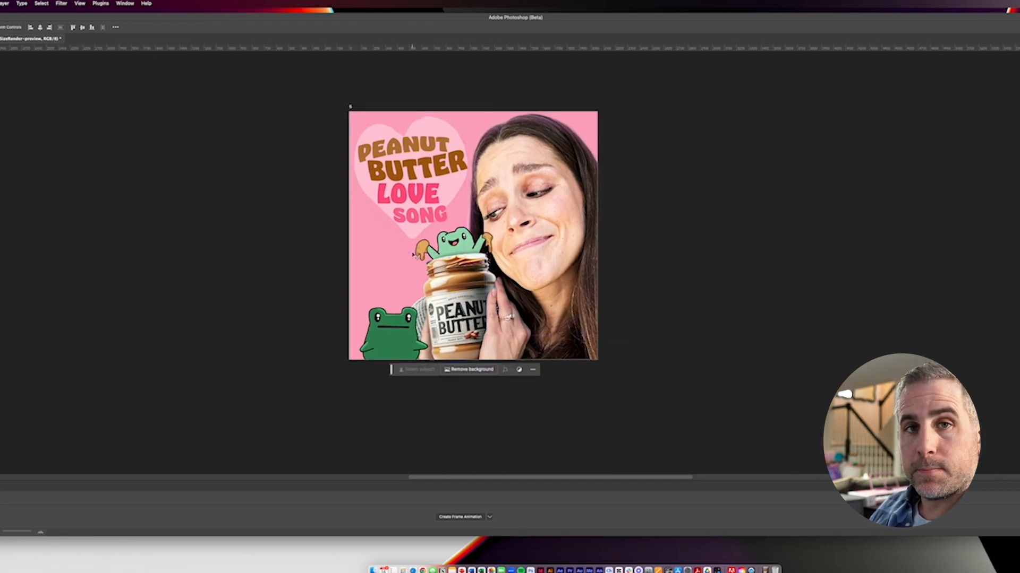